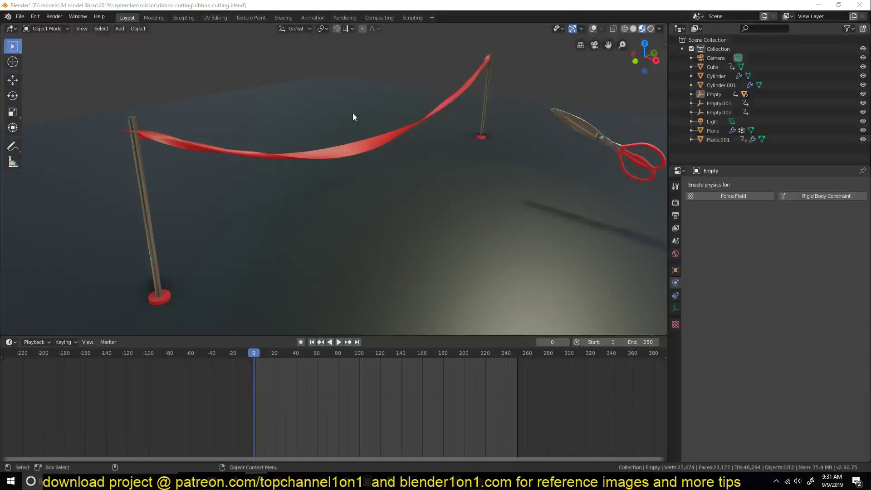
Play the finished ribbon-cutting animation and look at the cut ribbon from another angle.
key(space)
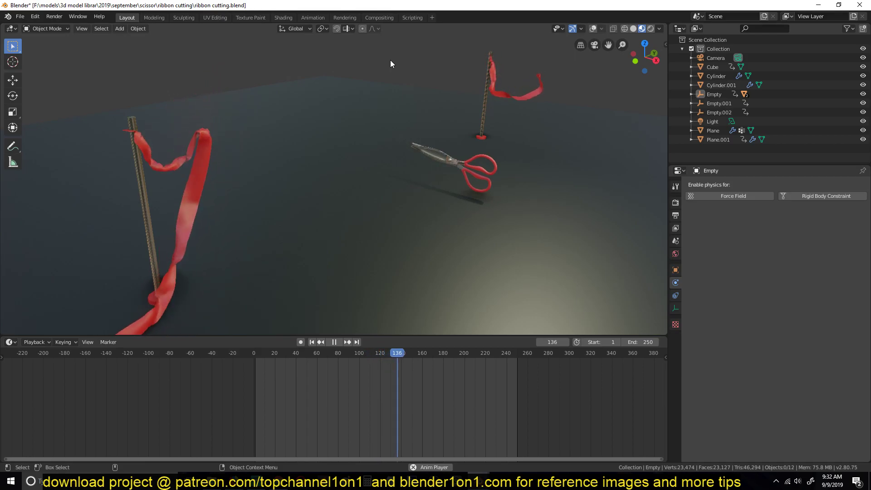
middle_drag(404, 70, 443, 81)
click(427, 66)
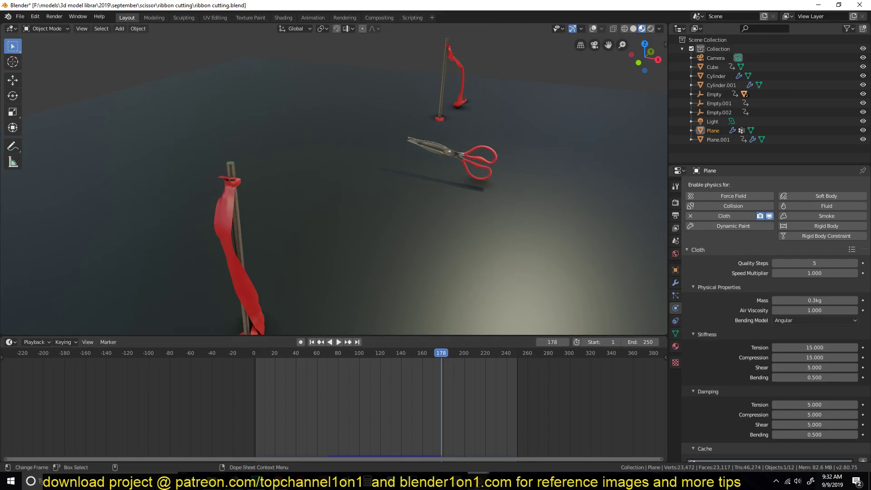
Switch to the new Blender file and delete the default cube.
mouse_move(480, 481)
click(520, 431)
key(x)
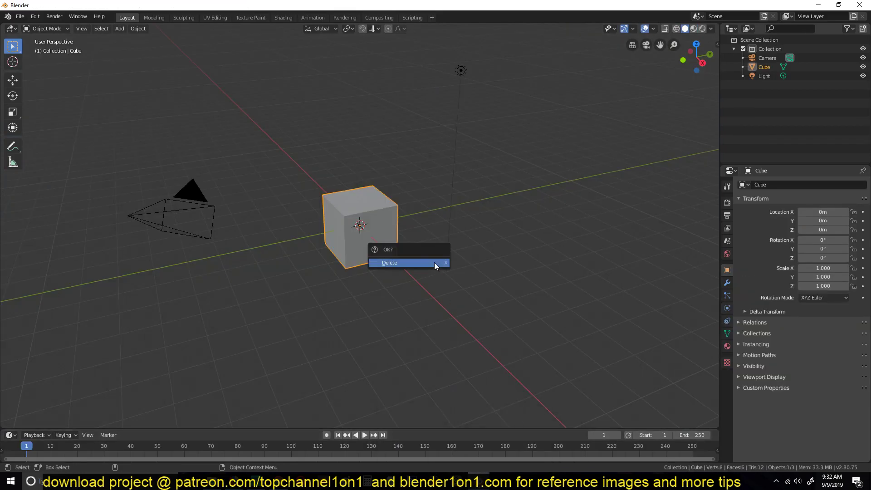
click(434, 262)
Add a plane and scale it into a long strip, about 10.17 along Y and about 0.395 along X.
key(shift+a)
click(490, 263)
key(s)
key(x)
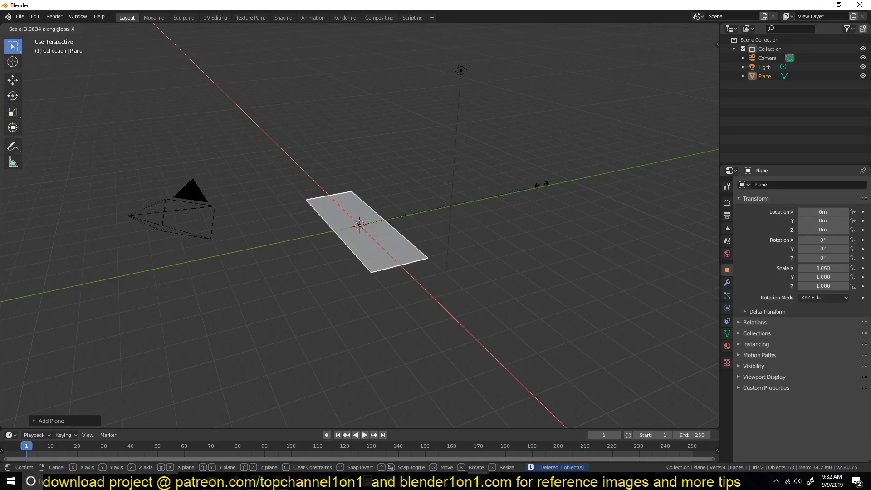
key(y)
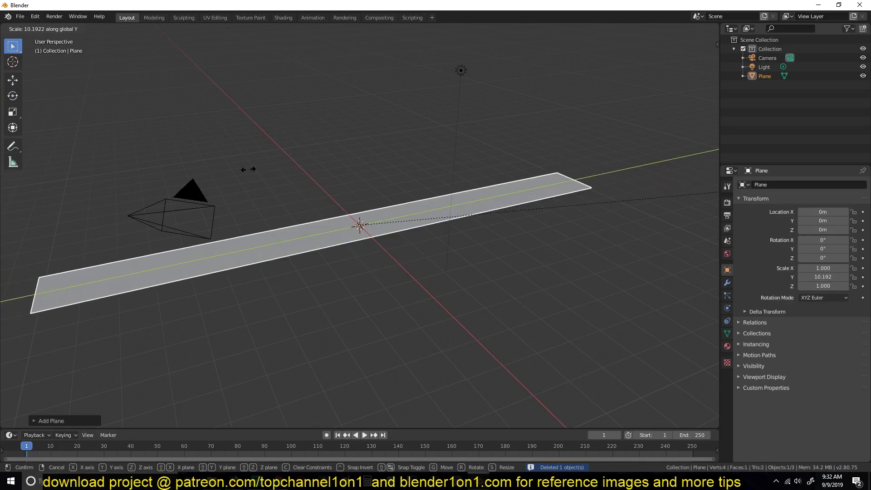
click(246, 276)
key(s)
key(x)
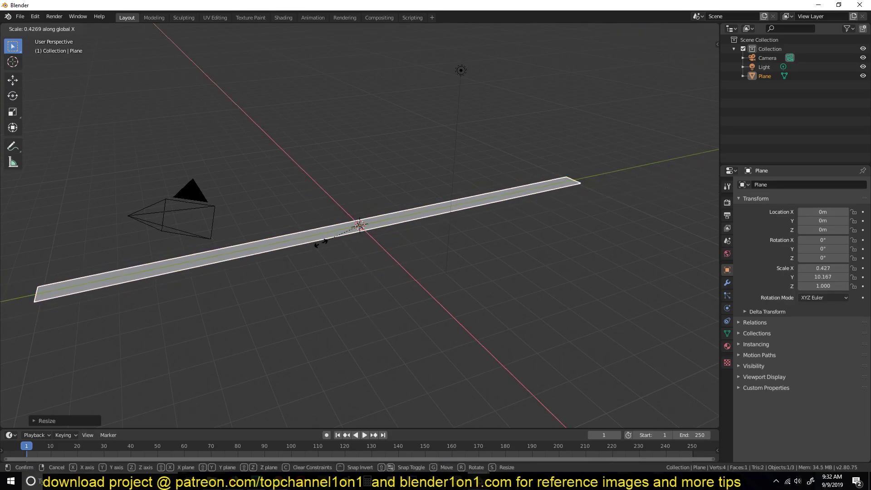
click(325, 249)
Rotate the strip 90° about the Y axis and raise it along Z to about 4.31 m.
text(rx90)
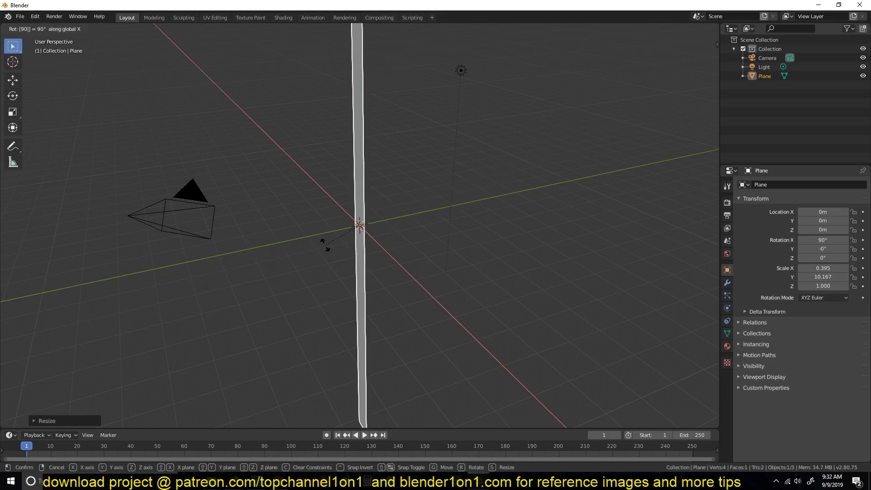
text(y)
key(Return)
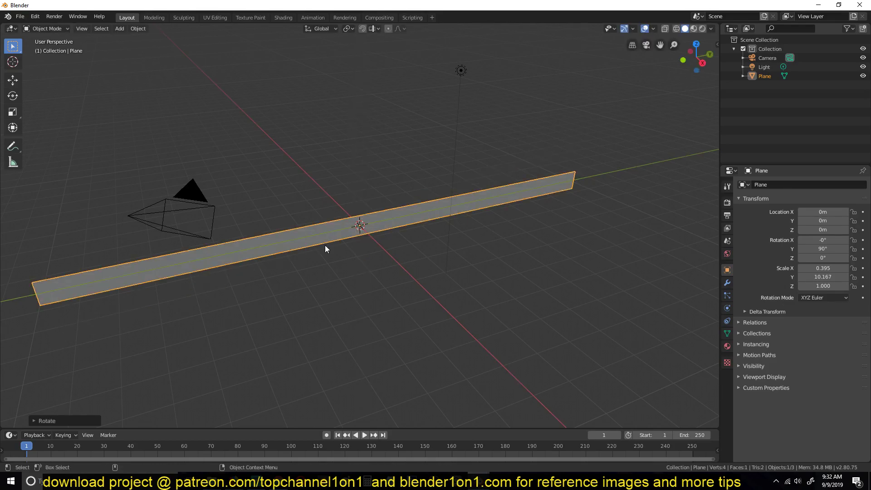
key(g)
key(z)
click(379, 138)
Narrow the strip along Z to a scale of about 0.143 and apply its scale.
middle_drag(380, 138, 426, 241)
key(s)
key(z)
click(349, 157)
middle_drag(349, 157, 472, 204)
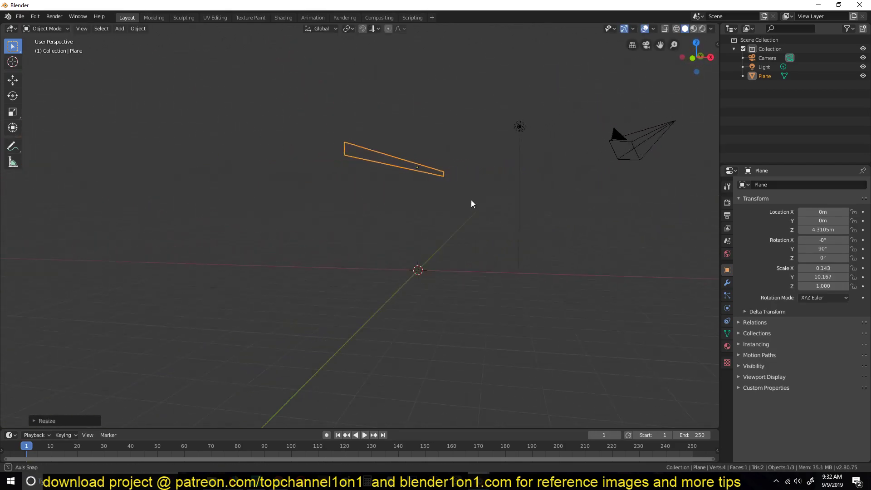
key(ctrl+a)
click(419, 181)
middle_drag(419, 180, 375, 224)
Divide the strip along its length with about 80 evenly spaced loop cuts.
key(Tab)
scroll(507, 192, up, 3)
middle_drag(508, 192, 450, 191)
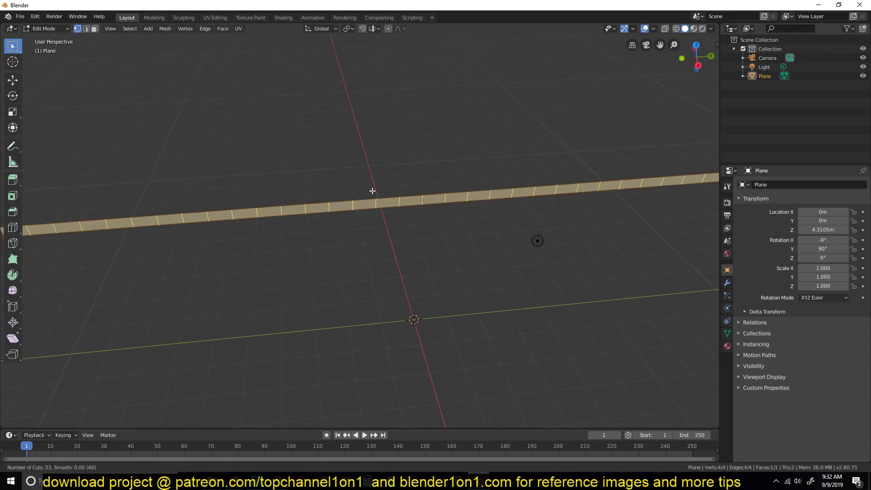
scroll(372, 190, up, 20)
scroll(373, 191, down, 20)
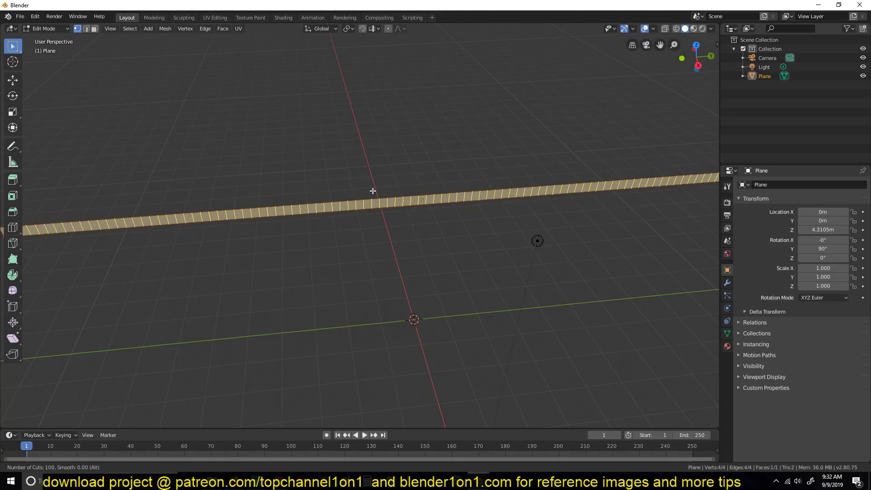
click(373, 191)
right_click(373, 191)
Subdivide the strip's whole mesh twice and return to Object Mode.
middle_drag(373, 190, 432, 169)
right_click(432, 169)
right_click(512, 105)
click(513, 104)
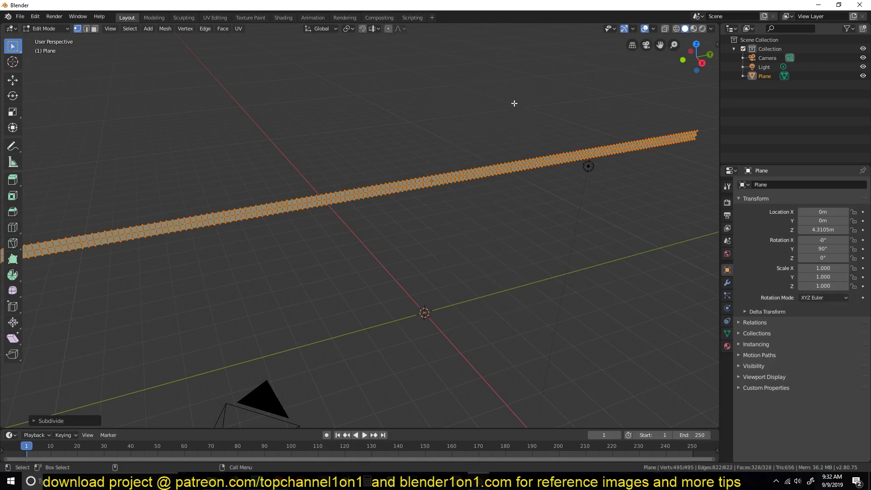
right_click(513, 103)
right_click(503, 98)
click(503, 98)
key(Tab)
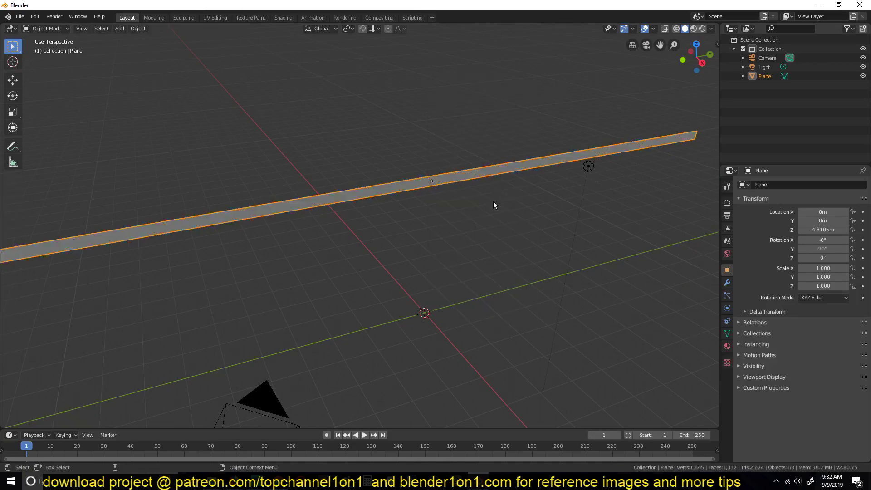
Enable Cloth physics on the strip and test it by playing the simulation briefly.
middle_drag(494, 201, 535, 218)
click(727, 308)
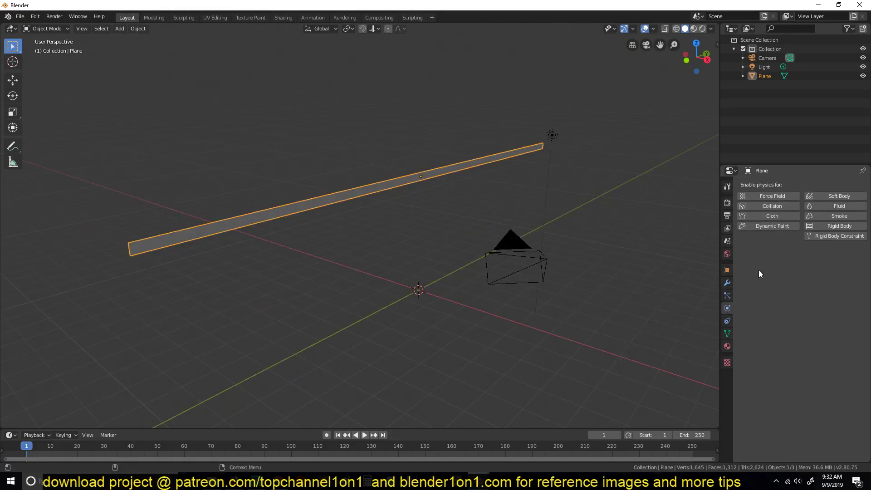
click(766, 217)
key(space)
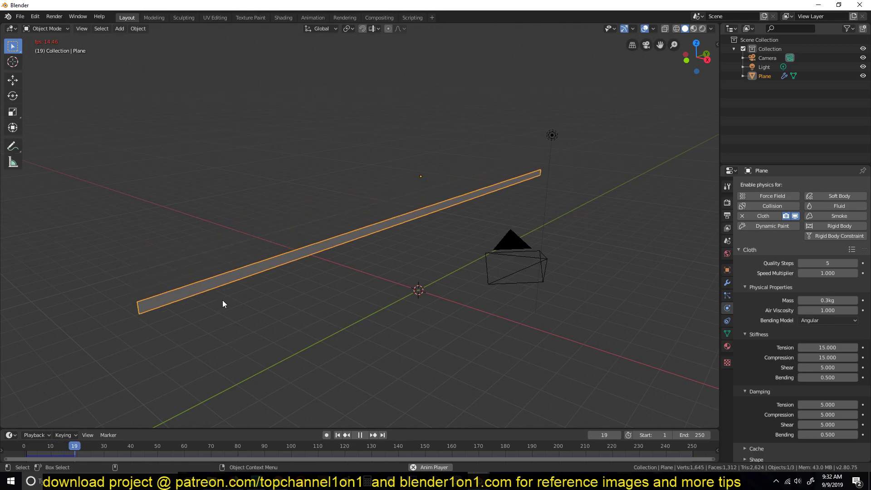
key(Escape)
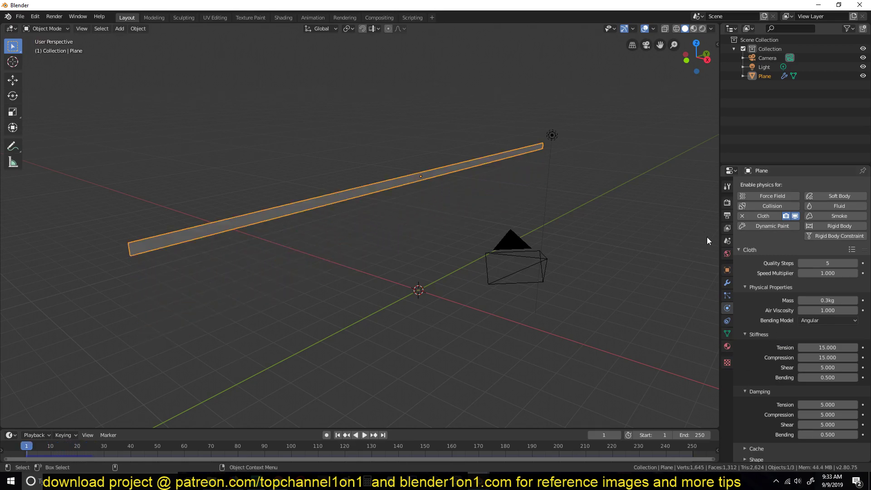
Select the vertices at both ends of the strip and assign them to a new vertex group.
click(728, 332)
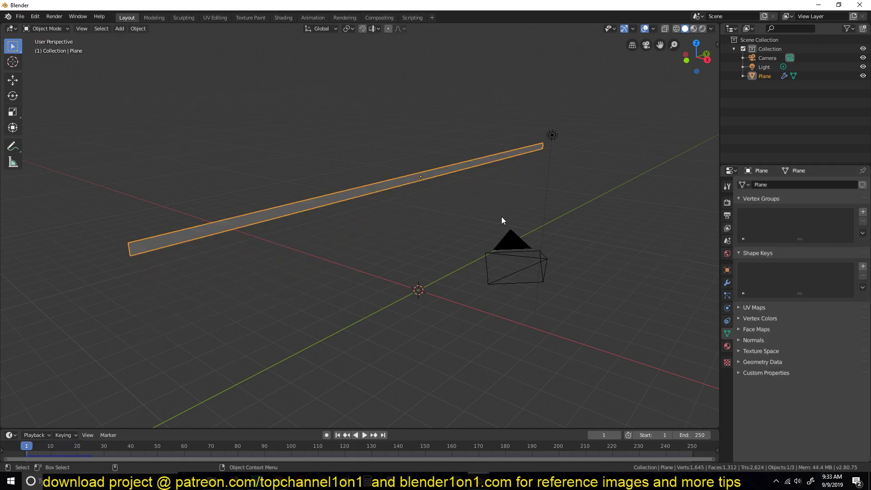
key(Tab)
alt+click(114, 256)
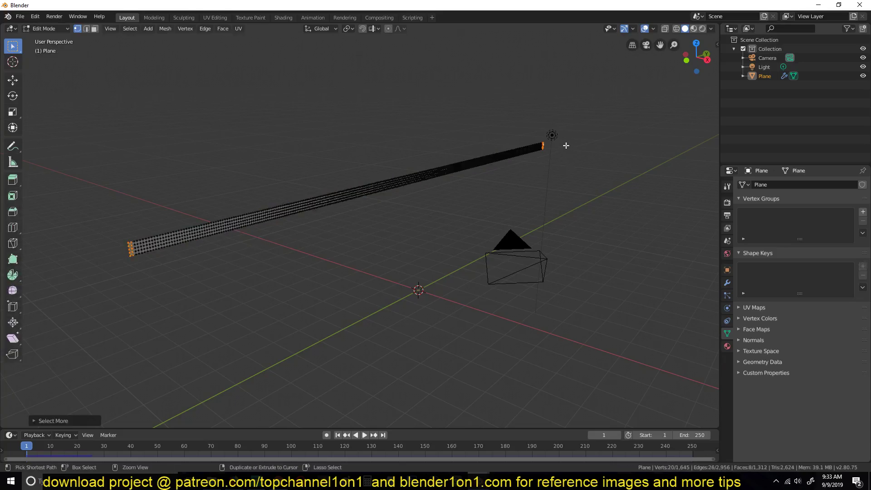
click(863, 211)
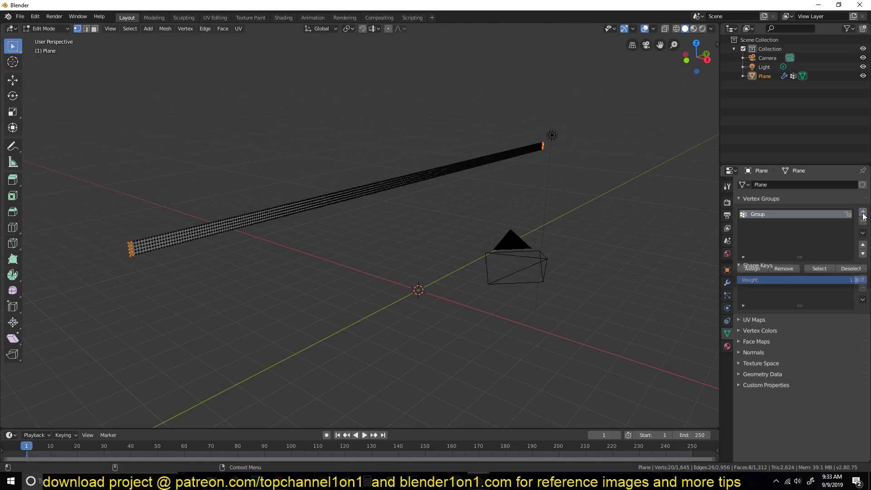
click(753, 271)
key(Tab)
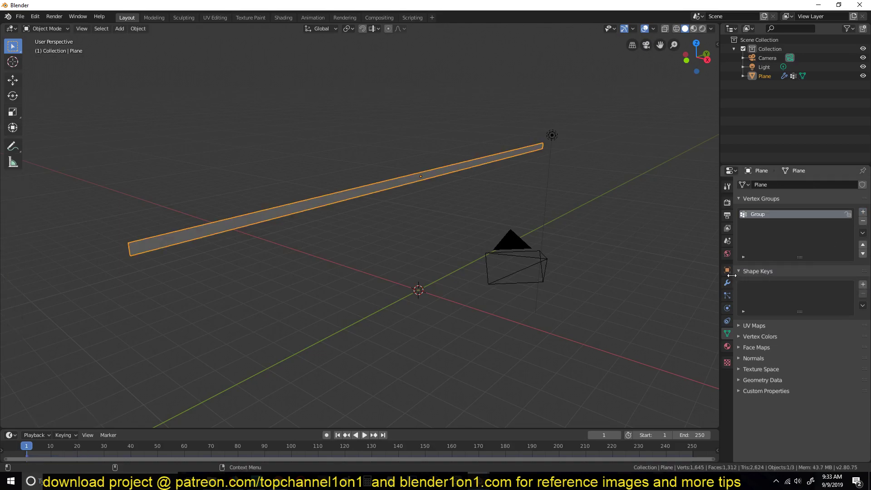
Set the cloth's Pin Group to the vertex group named Group.
click(728, 310)
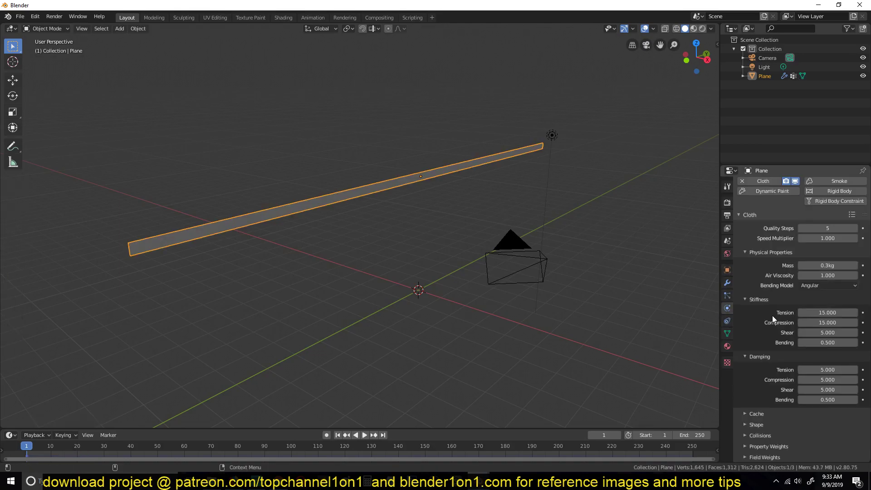
click(757, 424)
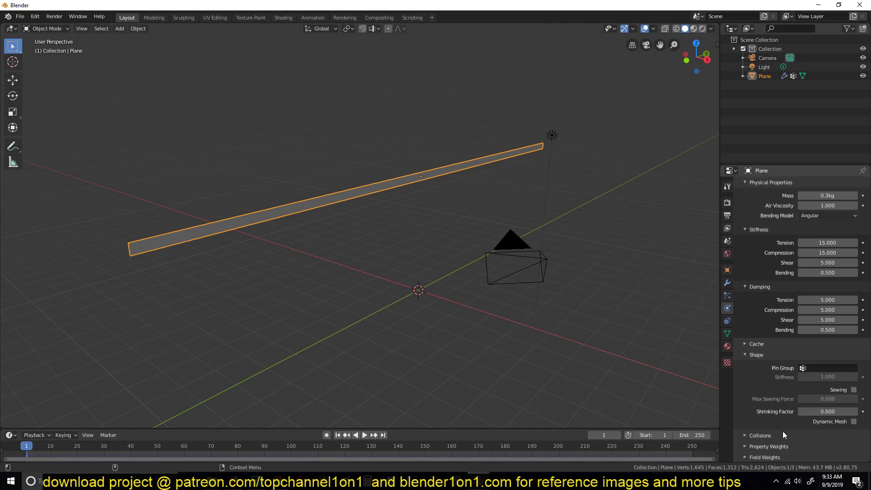
click(815, 368)
click(816, 379)
Play the pinned cloth simulation and examine how the ribbon hangs, including from the front view.
key(space)
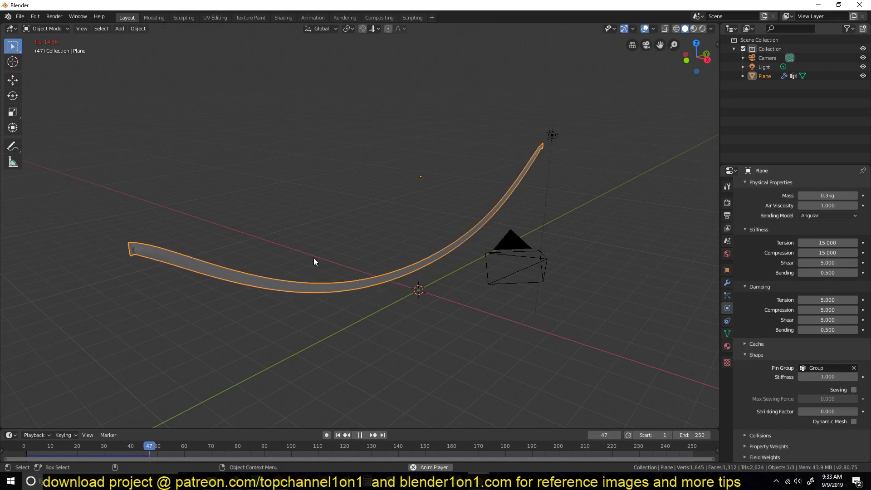
key(space)
right_click(194, 271)
click(197, 269)
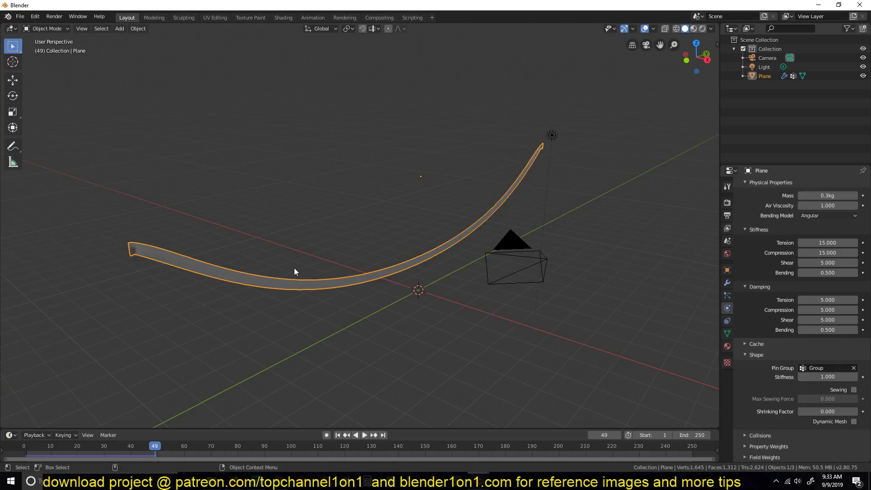
key(space)
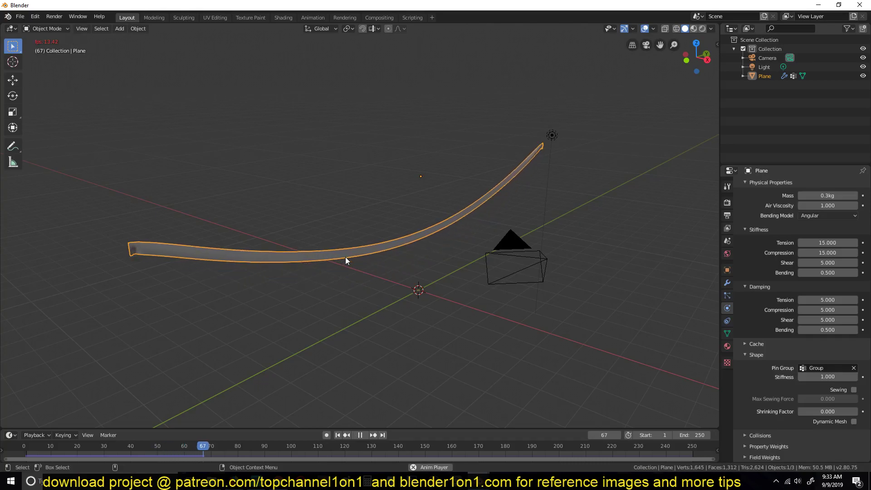
middle_drag(345, 257, 384, 246)
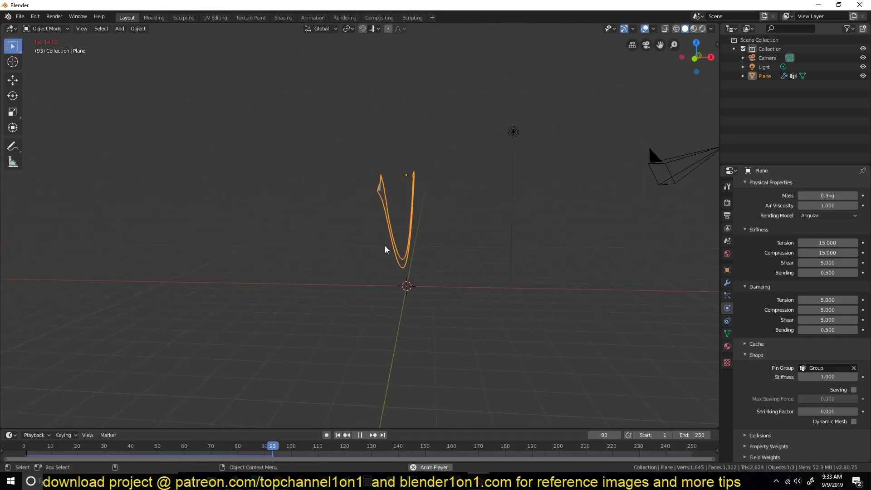
key(KP_1)
scroll(384, 246, up, 5)
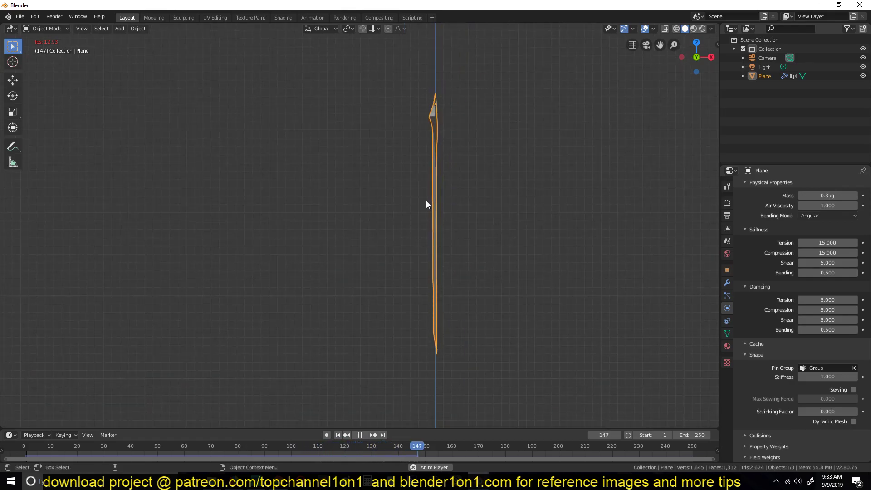
key(space)
middle_drag(452, 153, 311, 265)
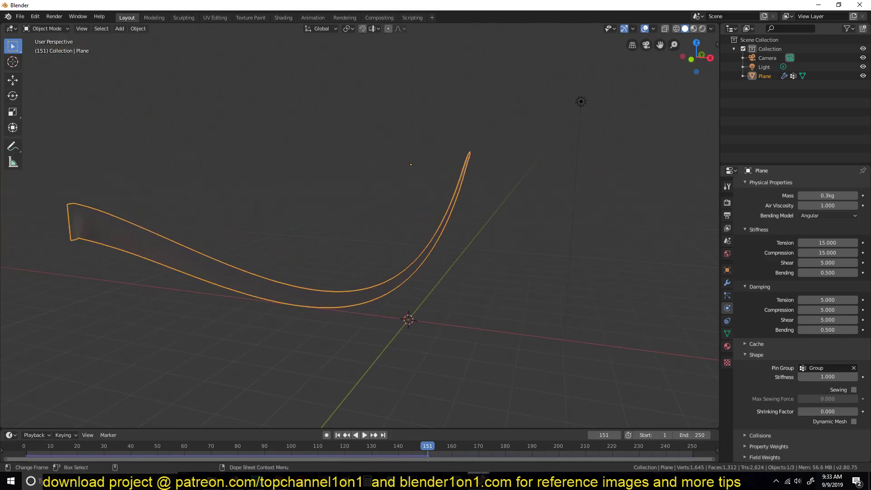
Switch to the finished ribbon-cutting file, go to frame 0 and examine the twists in its ribbon.
mouse_move(465, 462)
click(426, 442)
click(247, 405)
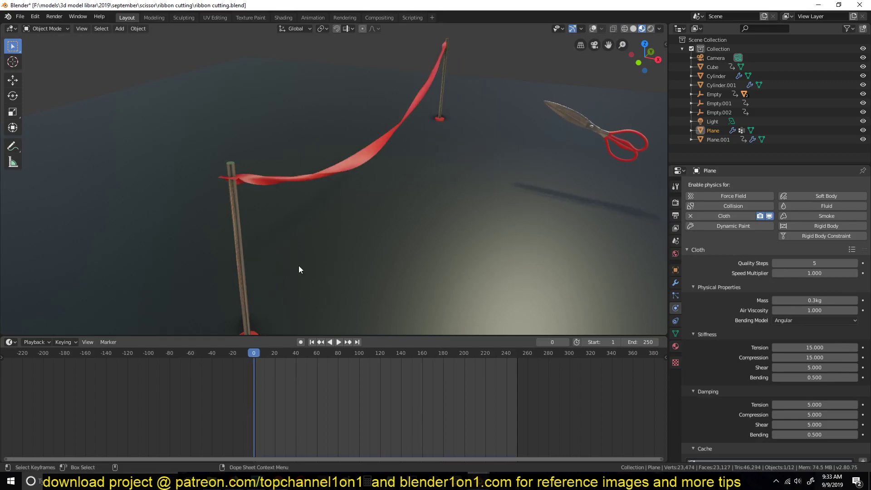
middle_drag(317, 185, 263, 155)
middle_drag(489, 112, 500, 114)
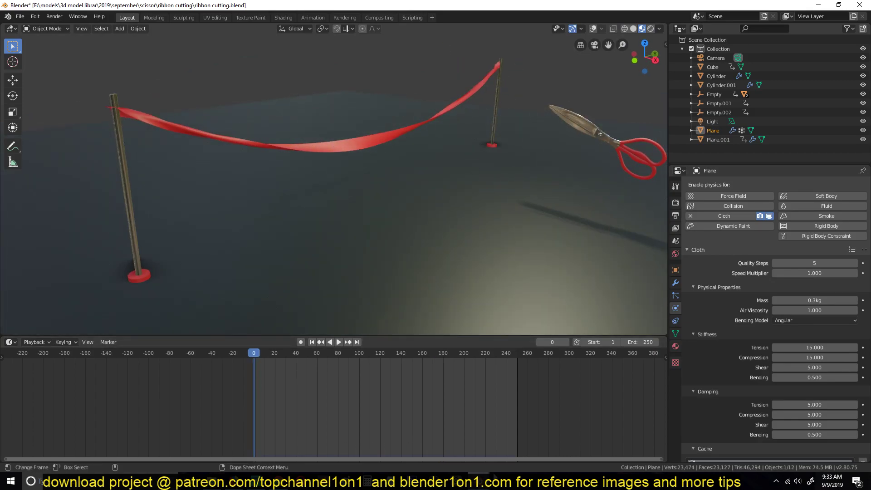
Switch back to the new ribbon file and open the strip in Edit Mode, close up on its pinned end.
mouse_move(454, 481)
click(499, 442)
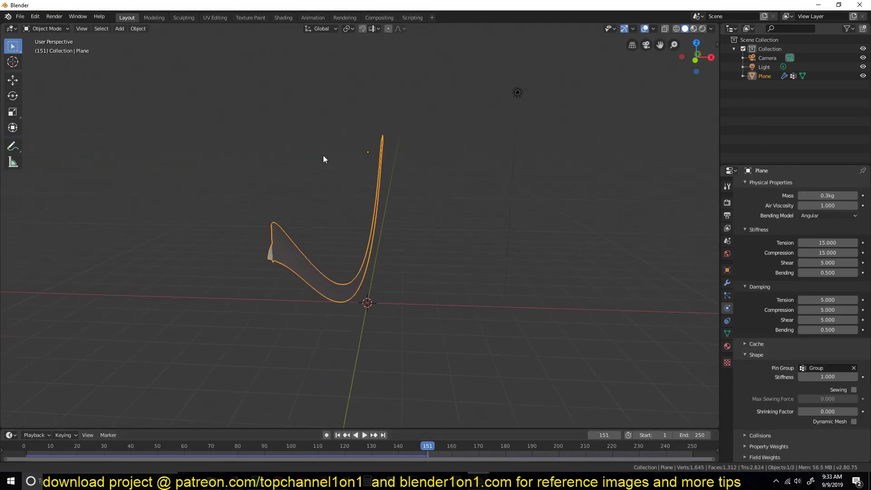
middle_drag(323, 159, 298, 230)
key(Tab)
scroll(293, 227, down, 2)
scroll(297, 227, up, 4)
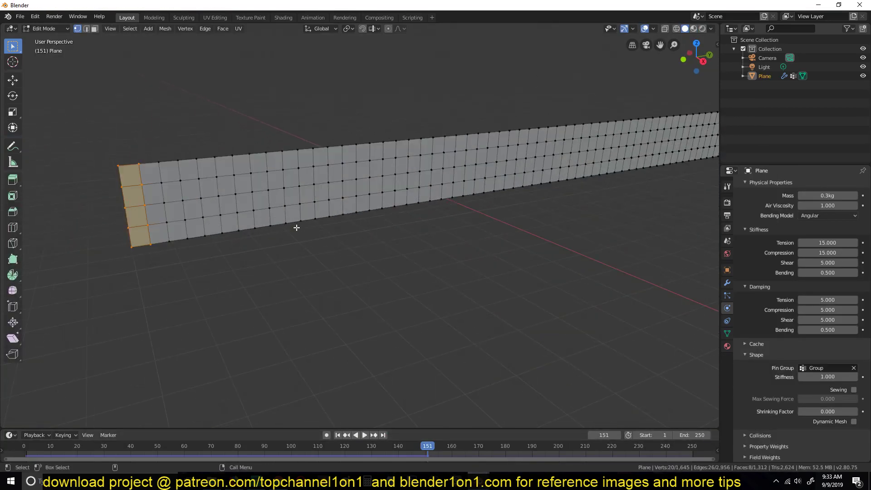
Switch to face selection and select only the outermost column of faces at the strip's near end.
key(3)
scroll(272, 227, up, 4)
ctrl+scroll(229, 241, up, 3)
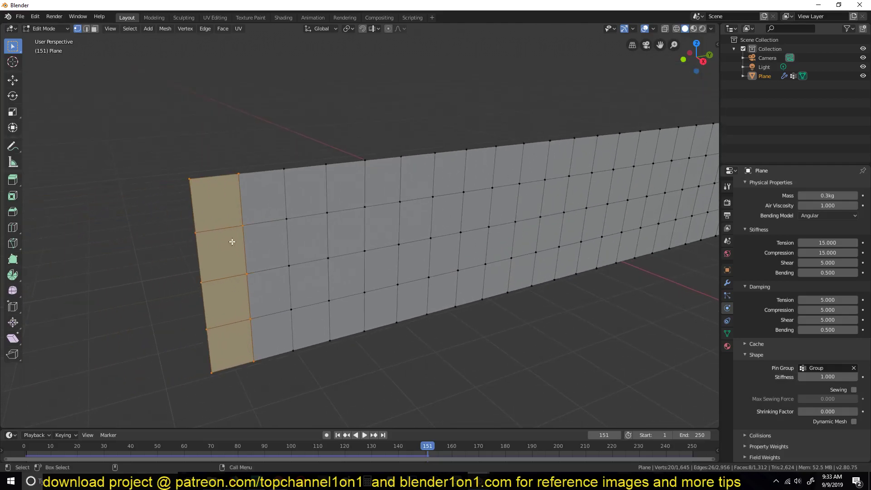
alt+click(212, 227)
scroll(248, 241, down, 8)
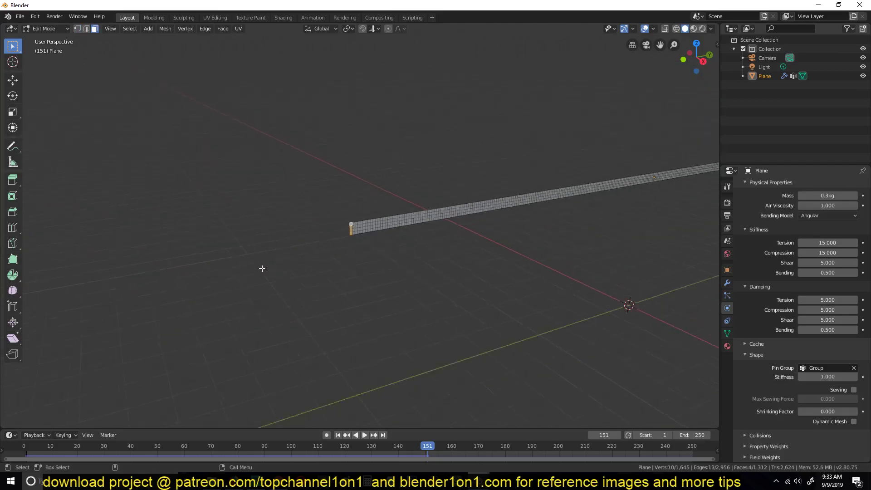
middle_drag(262, 267, 536, 306)
key(r)
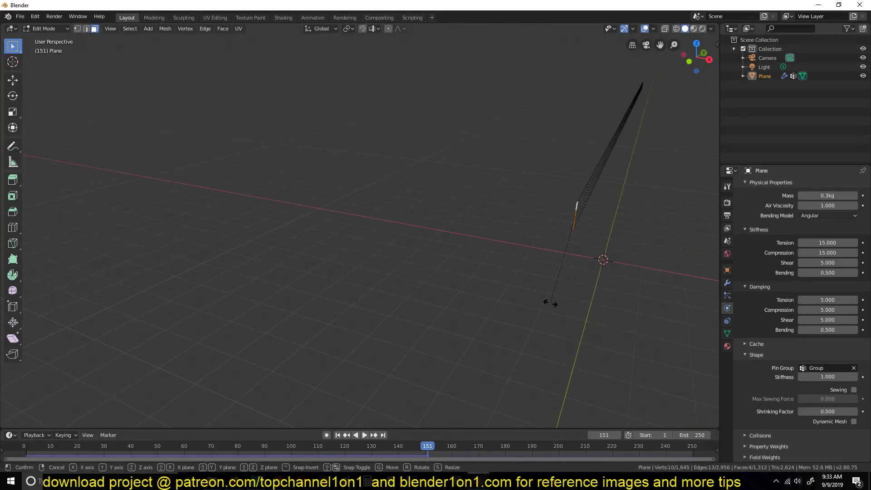
key(y)
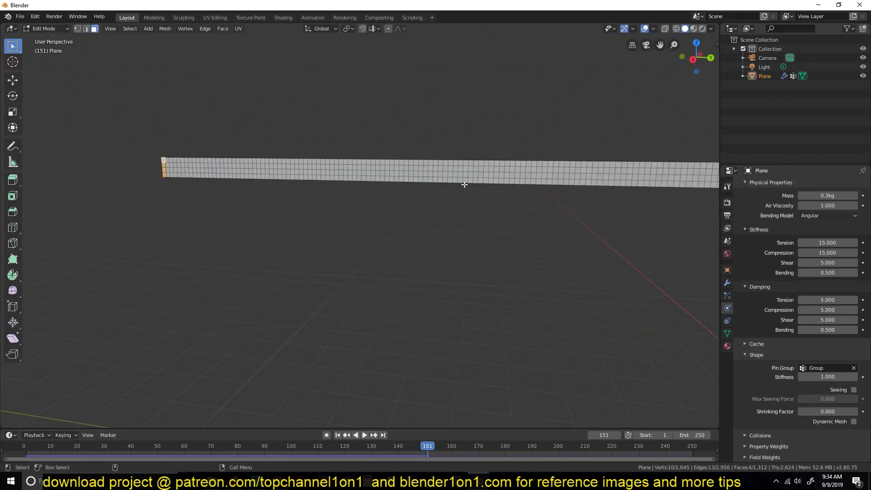
scroll(464, 184, up, 2)
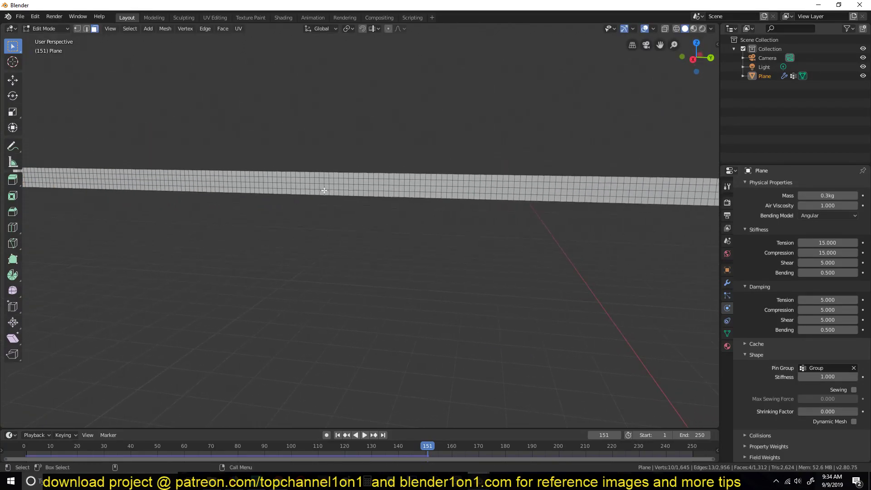
scroll(316, 189, down, 5)
Hook the selected end faces to a new object and return to Object Mode.
middle_drag(655, 209, 413, 251)
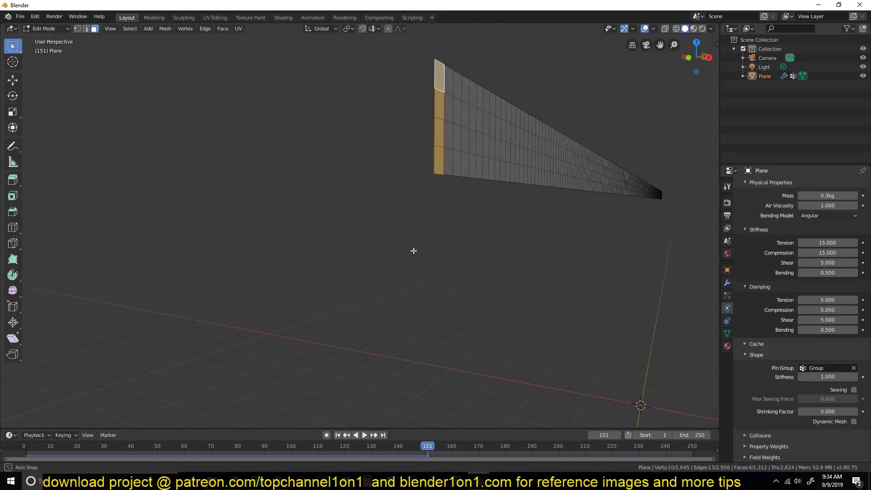
click(727, 334)
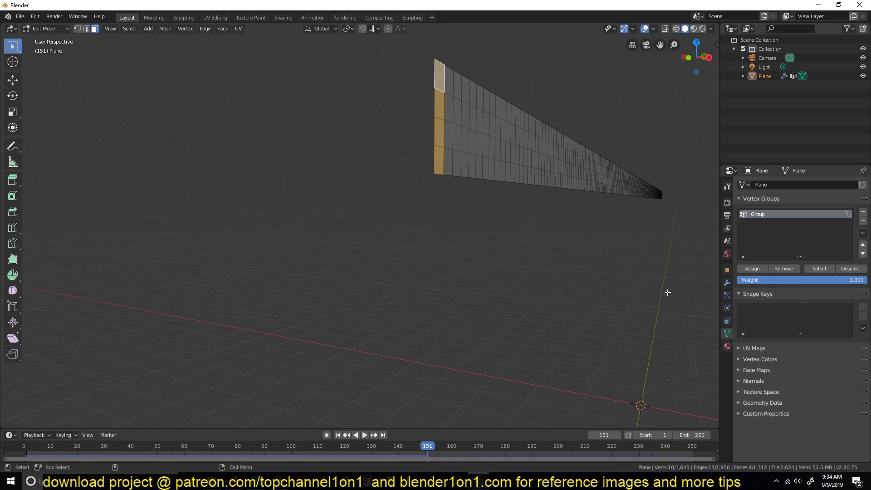
middle_drag(458, 144, 430, 183)
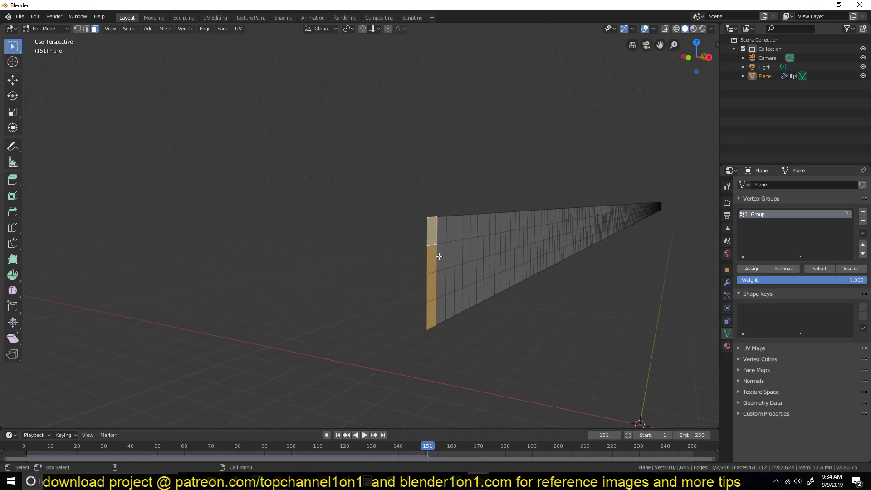
key(ctrl+h)
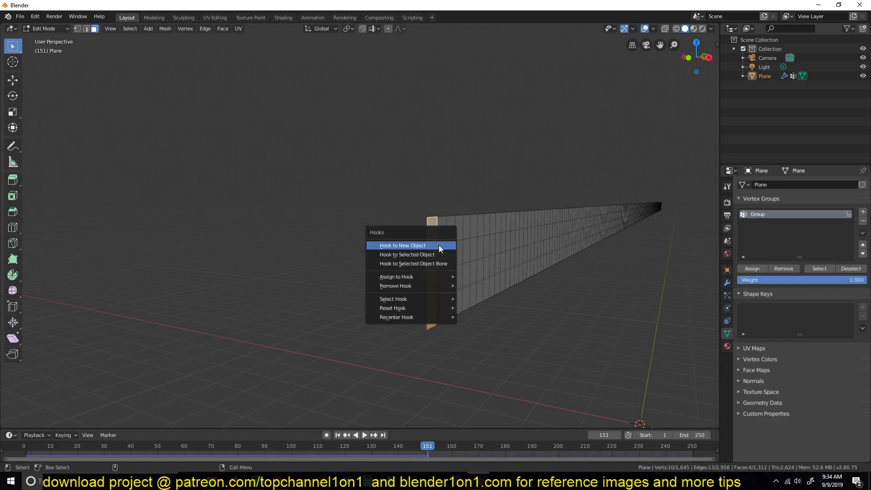
click(440, 245)
key(Tab)
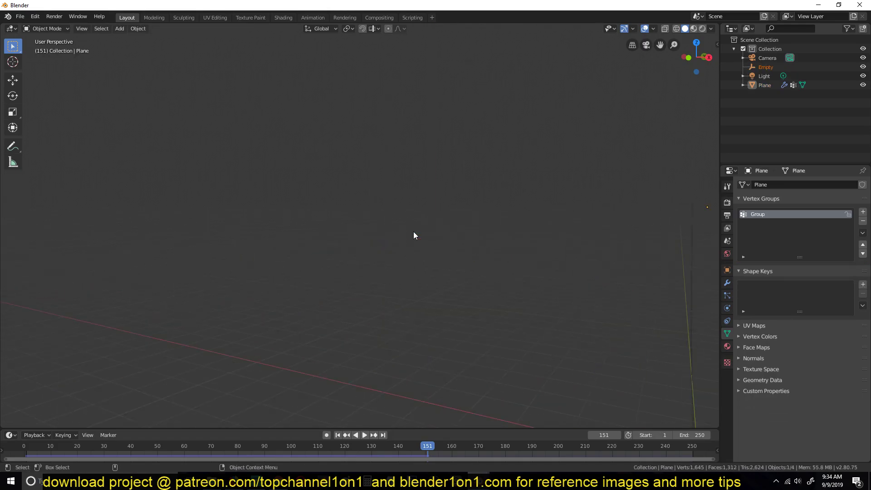
Try rotating and scaling the hook empty to test how the ribbon's end follows it.
key(alt+a)
click(437, 236)
key(r)
key(r)
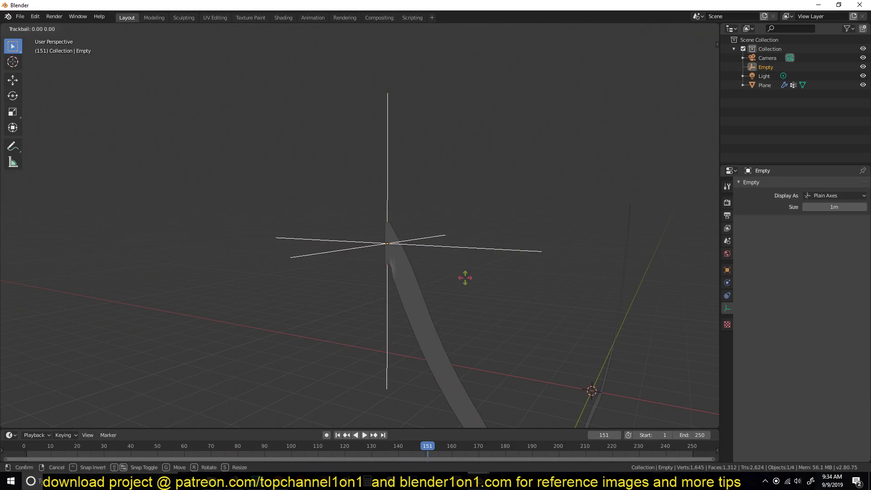
key(Escape)
key(r)
key(r)
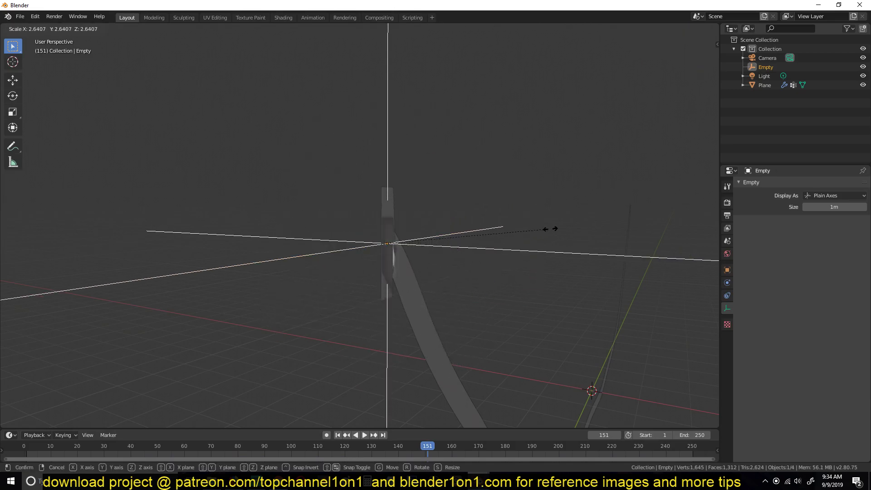
key(Escape)
Reopen the ribbon in Edit Mode and select the outermost column of faces at its opposite end.
middle_drag(445, 259, 358, 274)
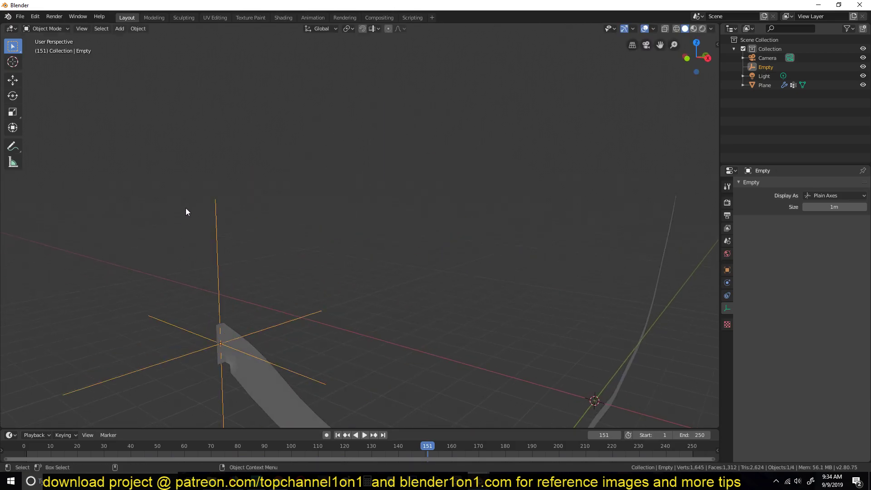
middle_drag(255, 331, 257, 271)
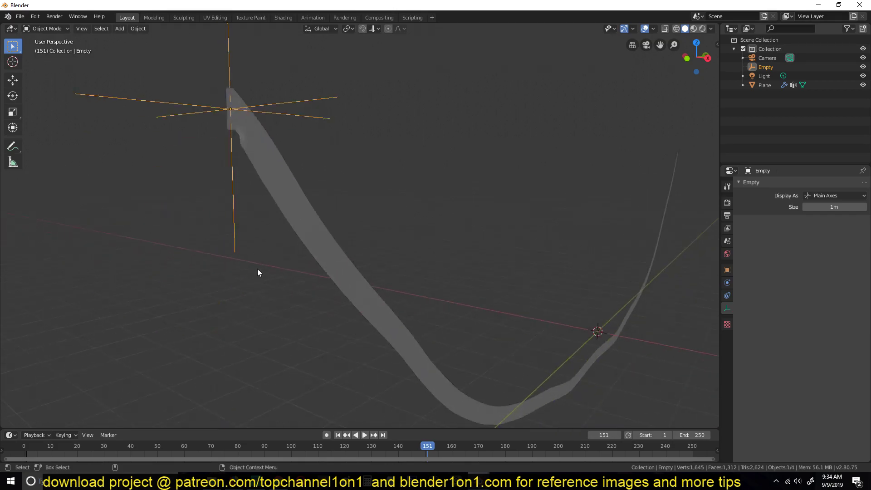
middle_drag(245, 168, 261, 222)
click(272, 239)
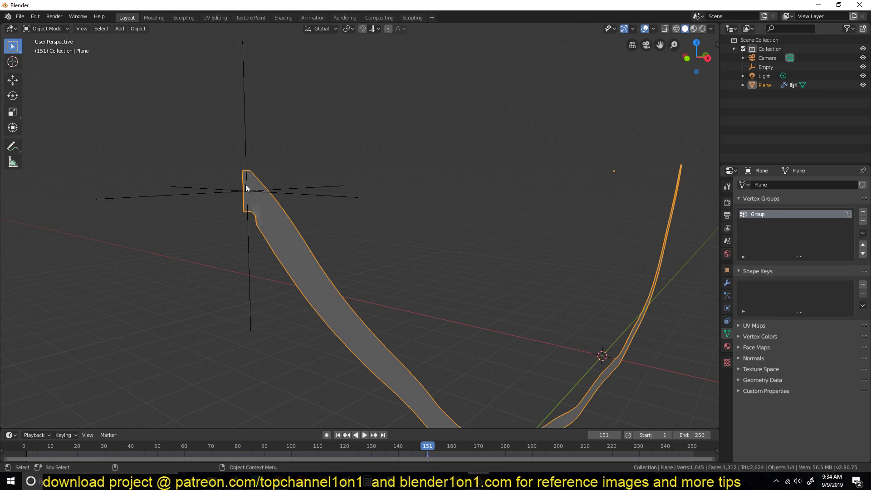
middle_drag(356, 199, 253, 240)
key(Tab)
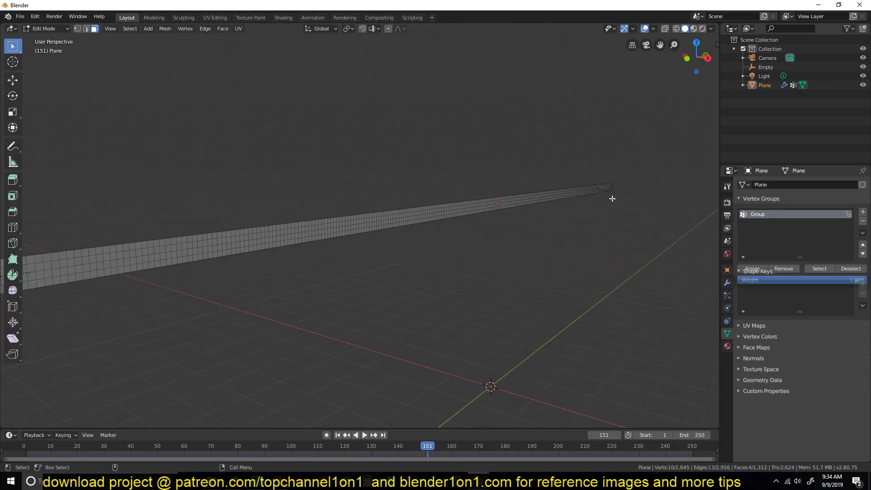
click(612, 184)
key(1)
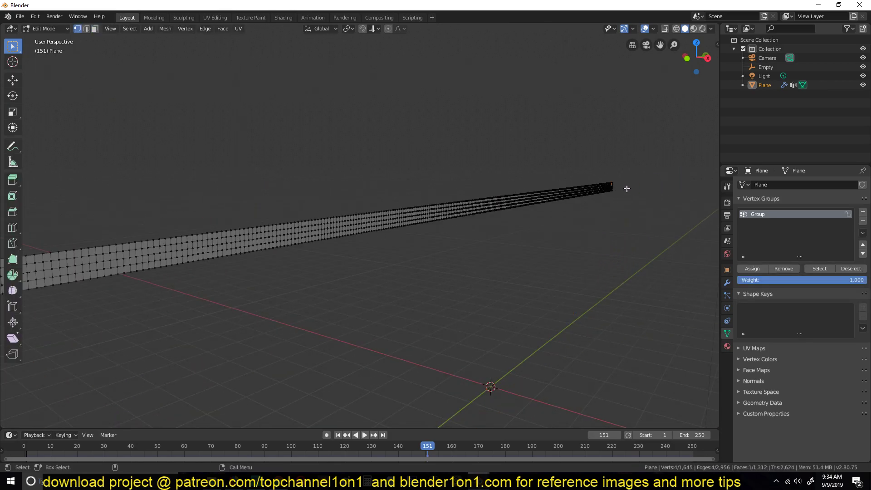
key(KP_Decimal)
middle_drag(627, 196, 492, 236)
key(3)
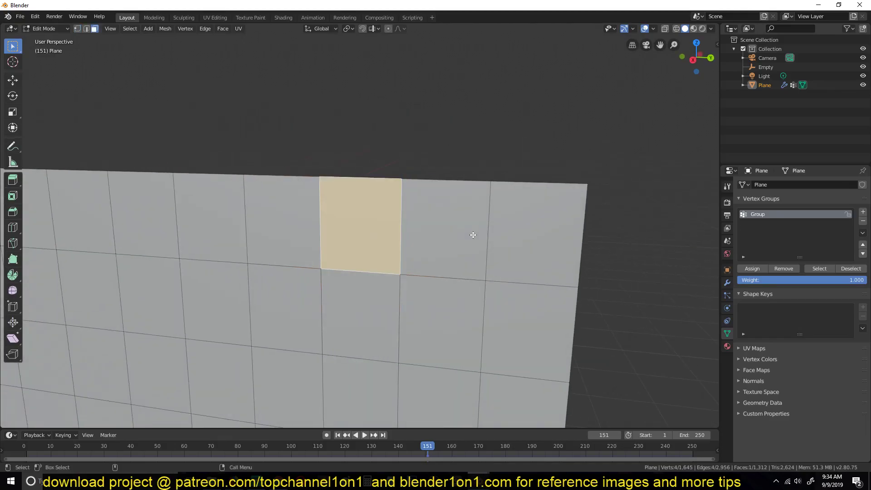
alt+click(514, 291)
scroll(515, 302, down, 4)
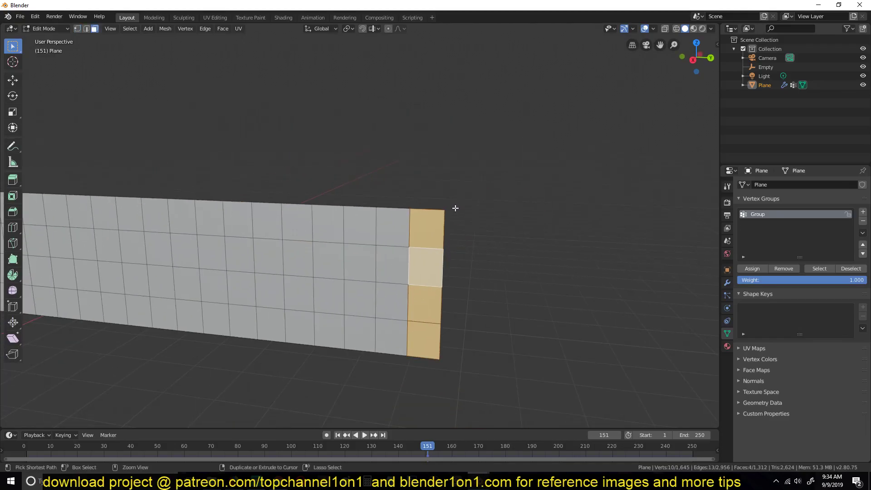
Hook the opposite end's faces to a second new object and leave Edit Mode.
key(ctrl+h)
click(456, 208)
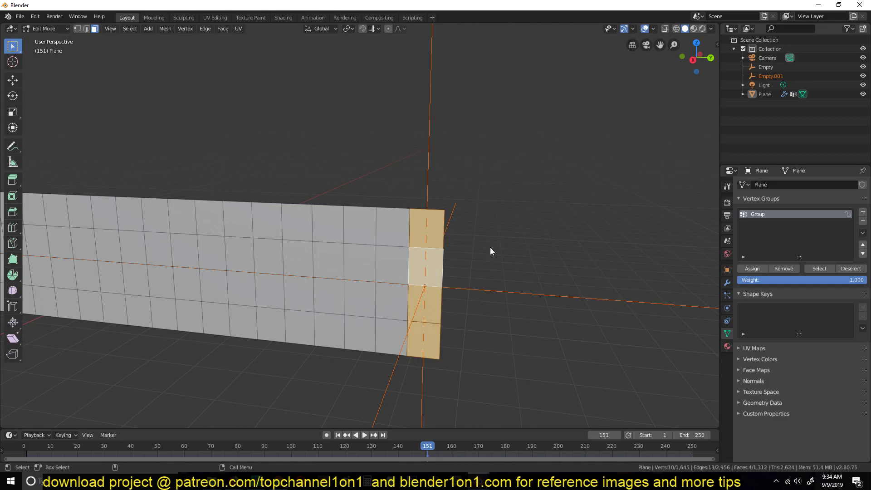
key(Tab)
Try a free trackball rotation of the second empty to test its hold on the ribbon.
click(524, 240)
key(r)
key(r)
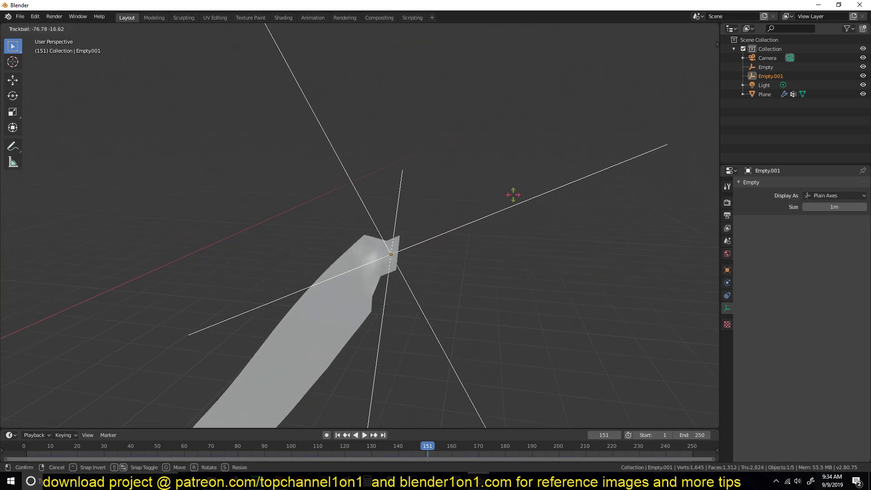
click(504, 246)
Play the cloth simulation from the start and examine how the ribbon hangs between the two hook empties.
scroll(481, 272, down, 6)
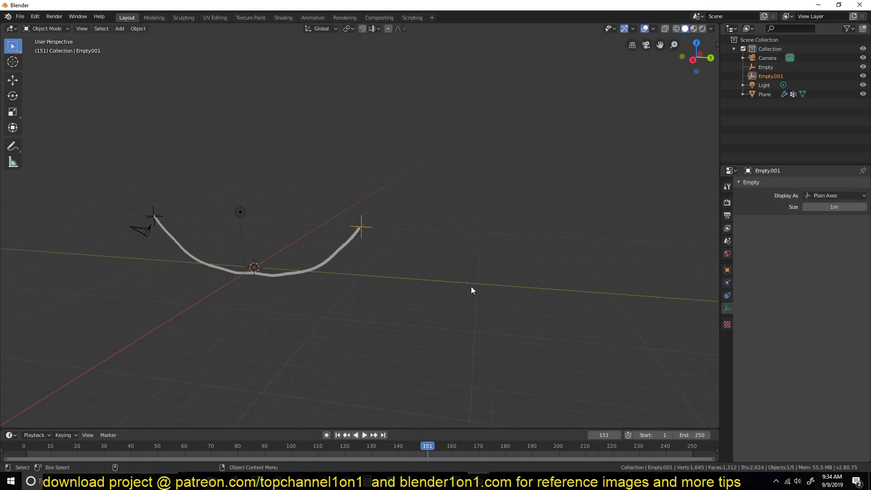
mouse_move(471, 290)
middle_down()
mouse_move(541, 286)
mouse_move(475, 295)
middle_up()
scroll(395, 301, up, 4)
middle_drag(395, 301, 451, 287)
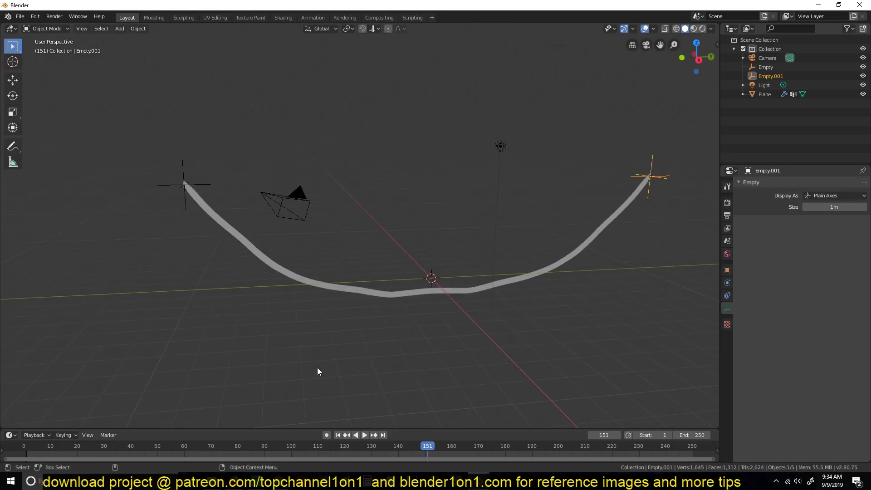
click(28, 457)
key(space)
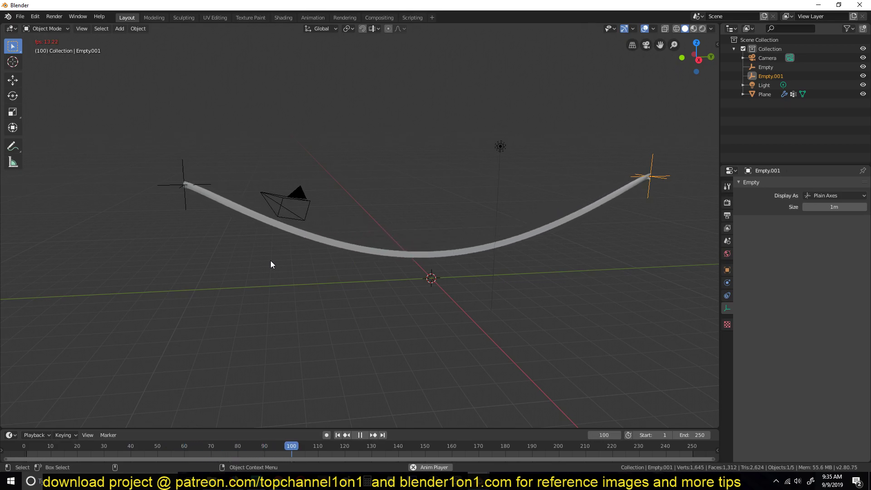
key(space)
Select both empties at frame 0, turn on auto keying and record their starting location keyframes.
click(23, 447)
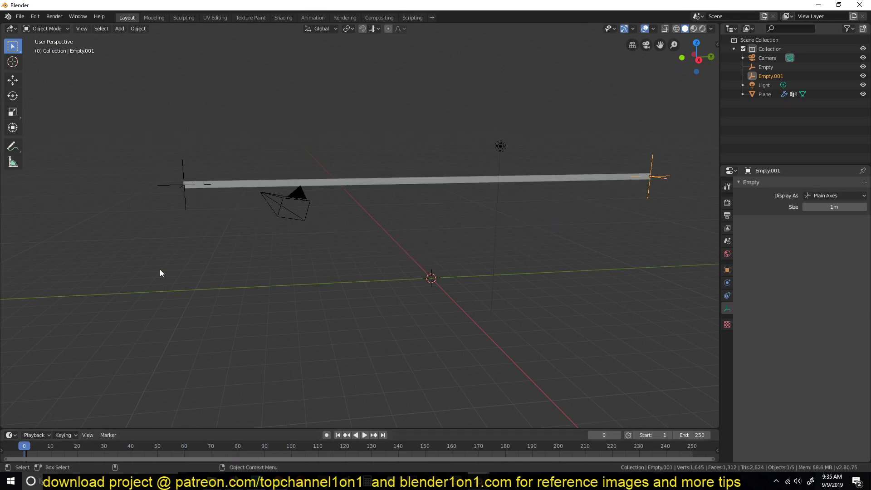
middle_drag(159, 268, 438, 203)
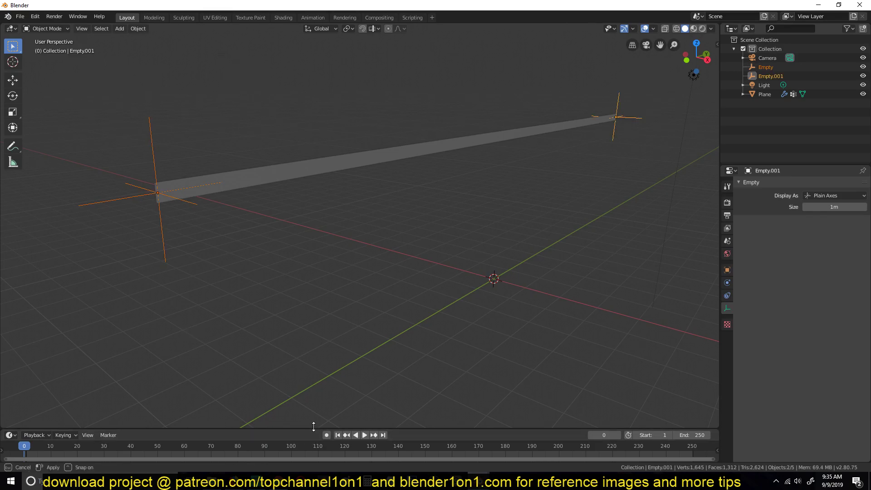
drag(314, 428, 323, 402)
click(326, 409)
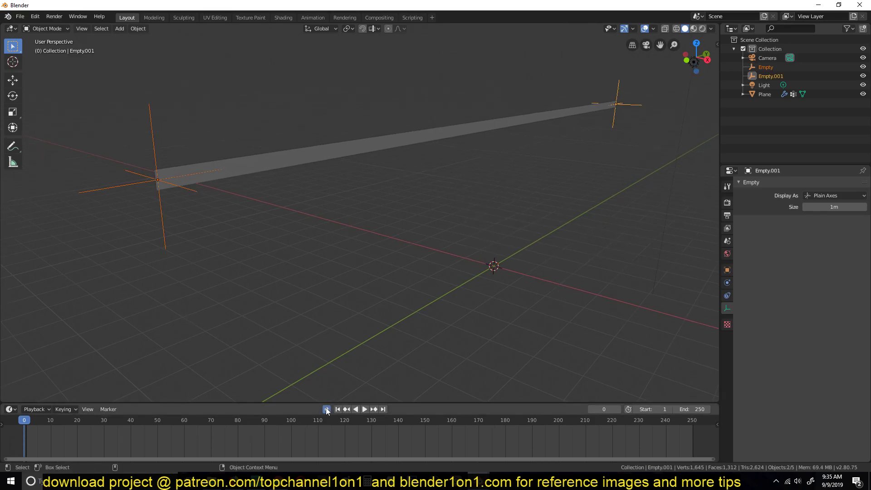
key(g)
click(183, 171)
At frame 40, rotate both empties about 150° around the global Y axis to record a second keyframe.
click(133, 439)
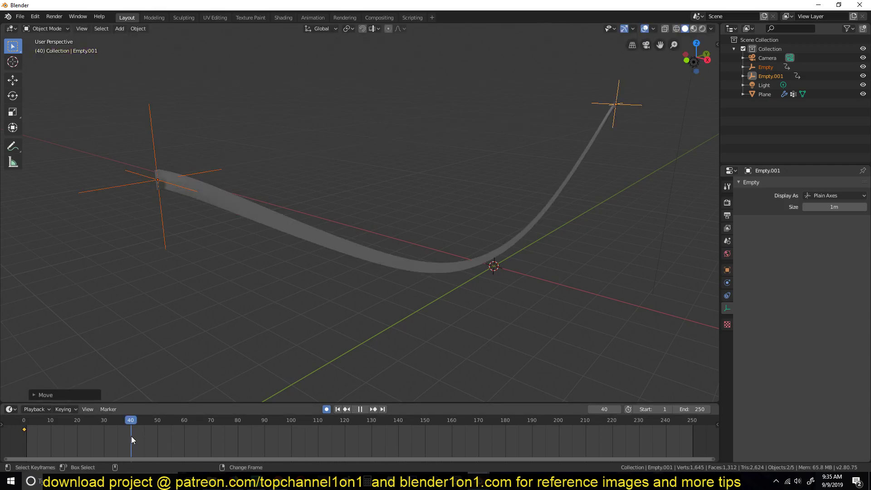
key(r)
key(y)
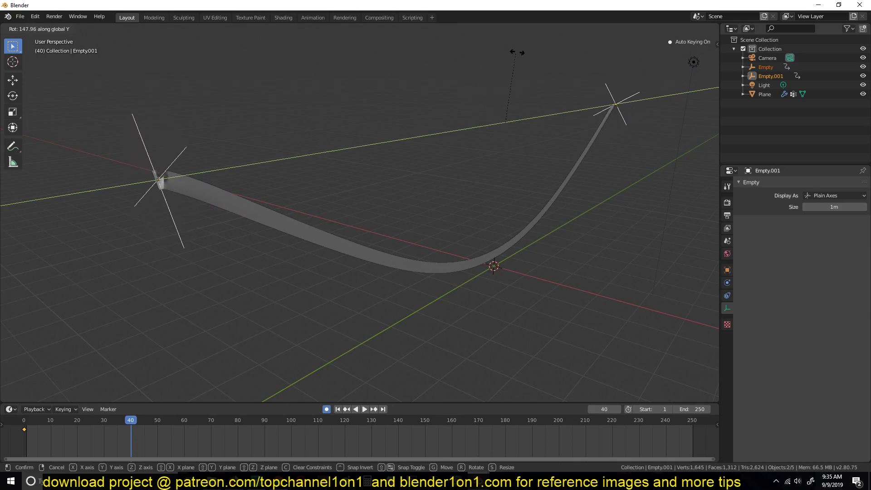
click(538, 52)
Play the animation, examine how the rotating empties twist the ribbon ends, and return to frame 0.
click(92, 432)
key(space)
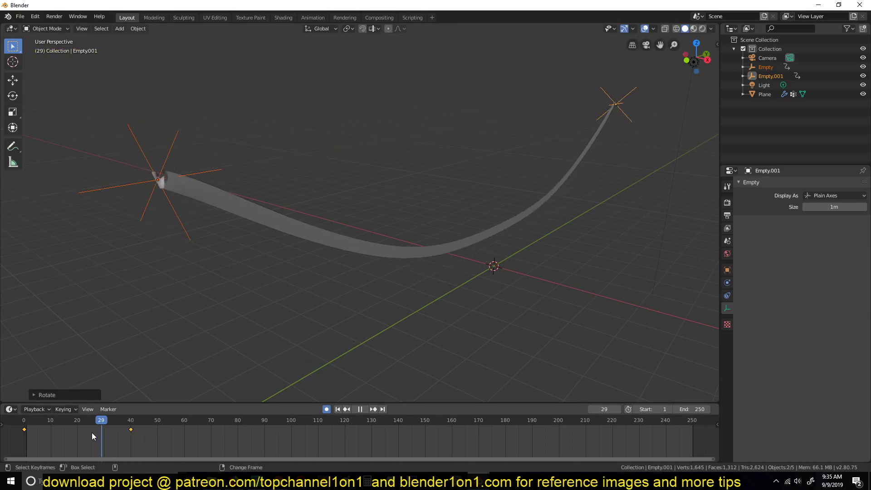
drag(91, 432, 31, 428)
key(space)
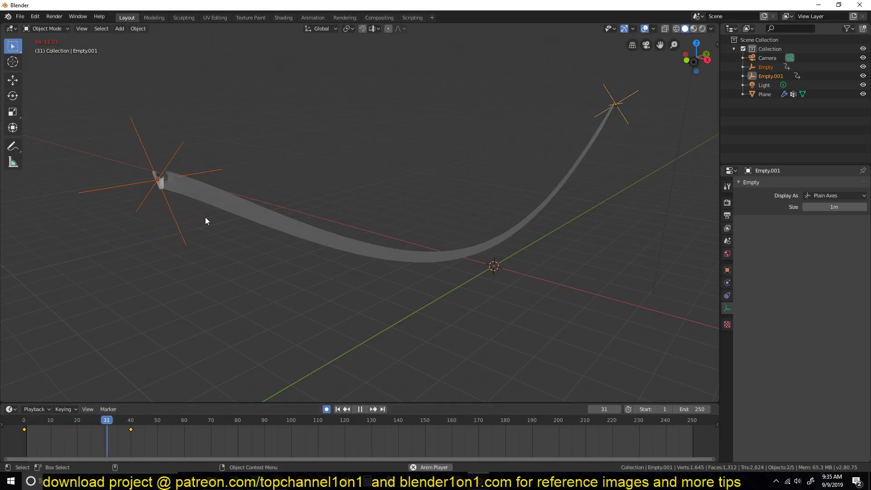
drag(61, 442, 6, 438)
key(space)
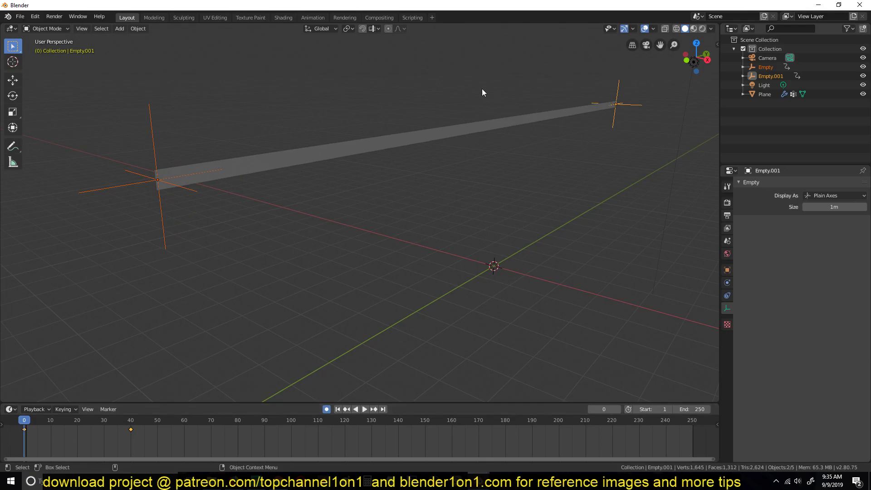
Mirror Empty.001's keyframes around frame 22 by negative scaling, placing them at about frames 1 and 47.
click(168, 136)
click(81, 427)
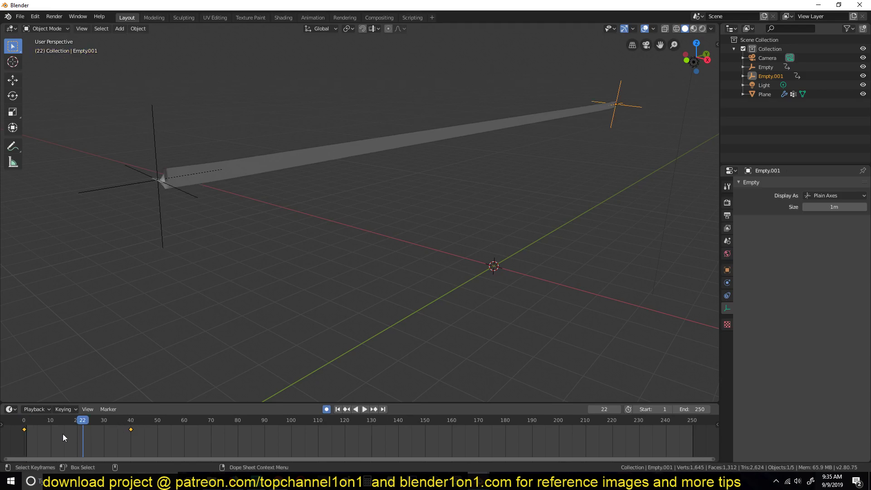
key(s)
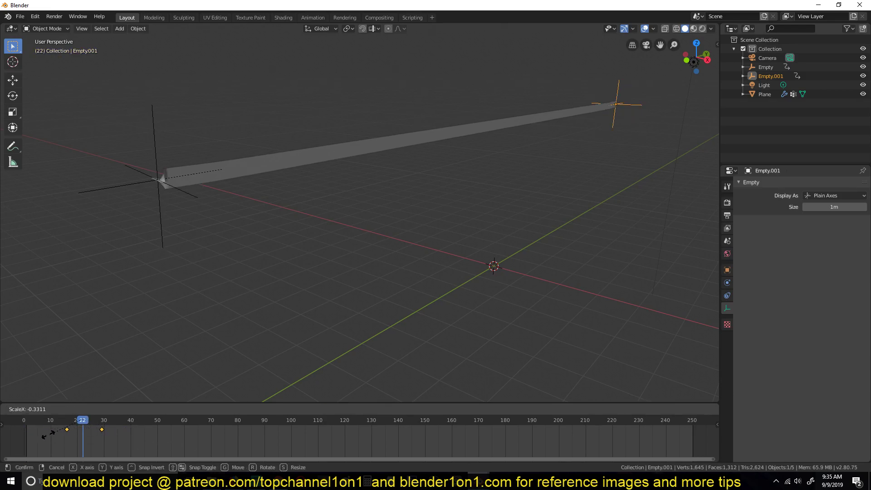
click(680, 438)
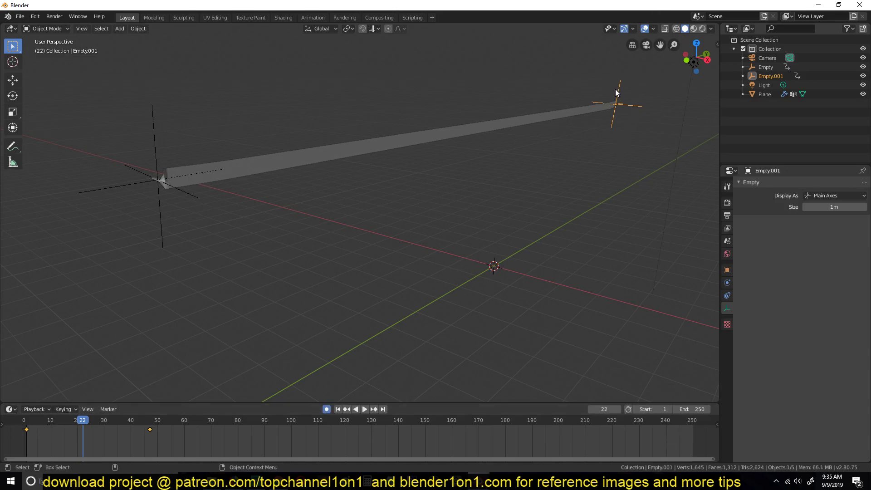
Play the animation from the start and examine how the opposing rotations twist the ribbon ends.
click(23, 436)
key(space)
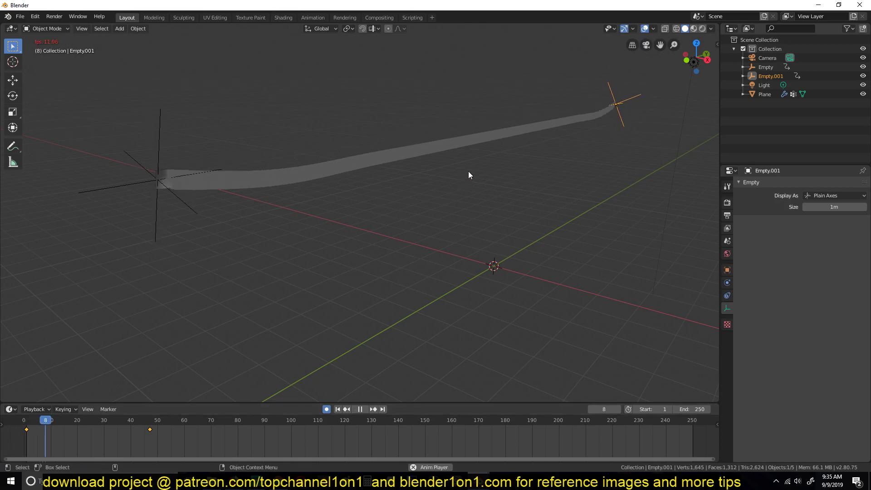
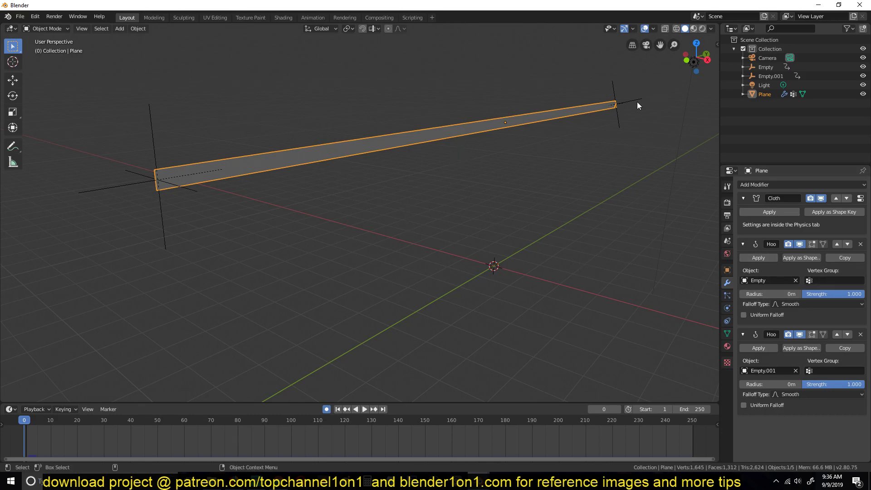
key(space)
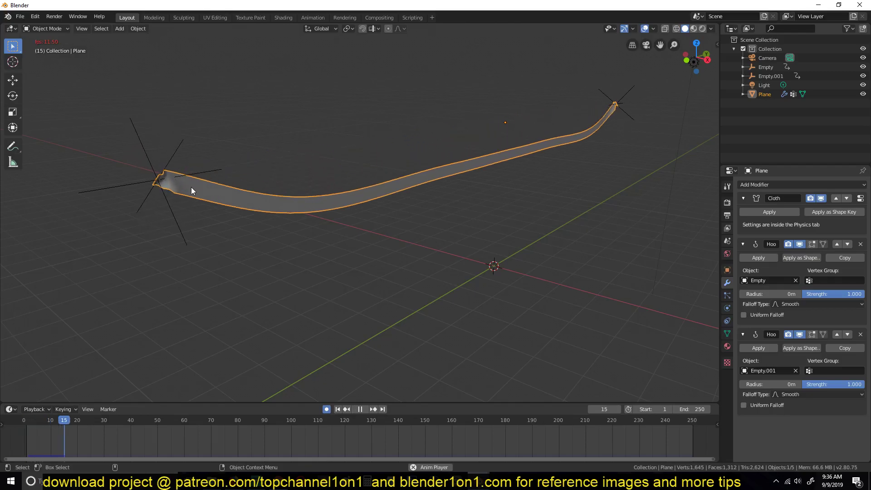
key(space)
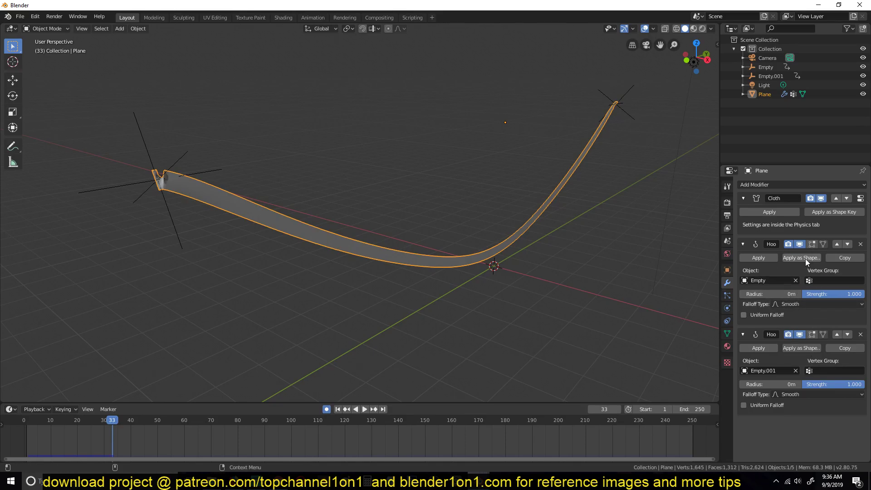
Move the ribbon's Cloth modifier below both Hook modifiers and replay the simulation from frame 0 to inspect the ribbon ends.
click(847, 199)
click(847, 290)
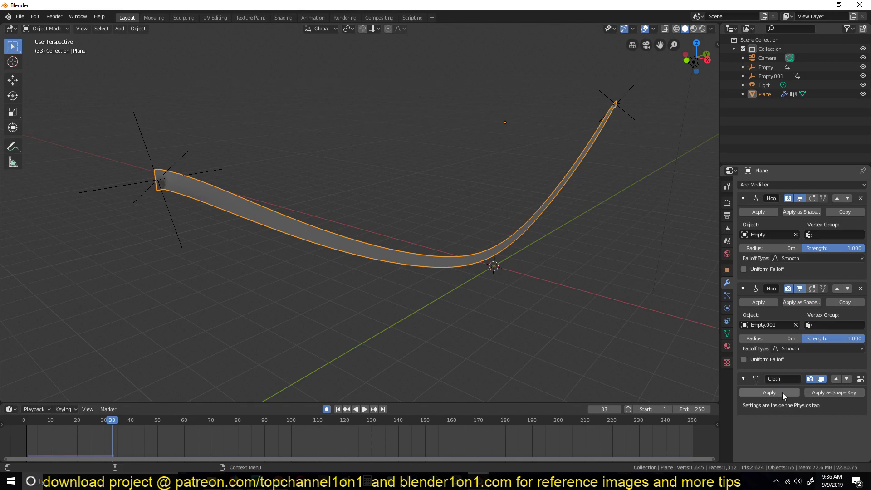
drag(42, 443, 22, 442)
key(space)
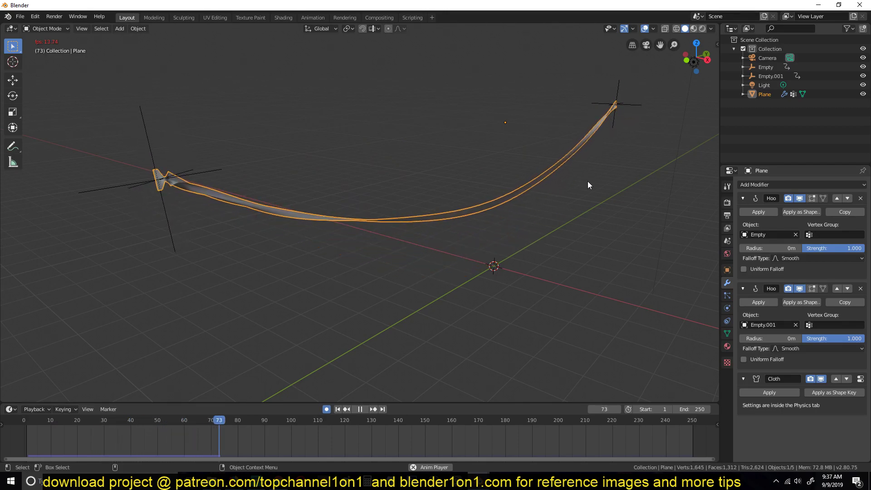
key(Escape)
key(space)
key(Escape)
shift+middle_drag(165, 236, 339, 219)
key(space)
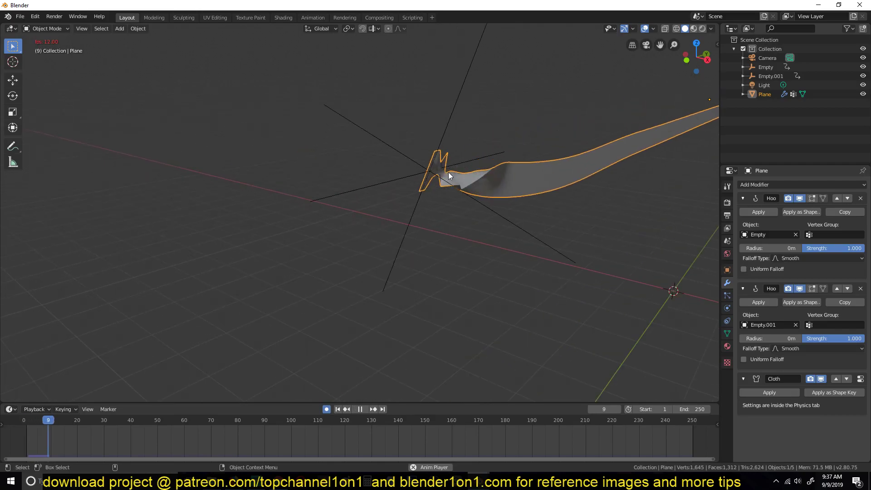
key(Escape)
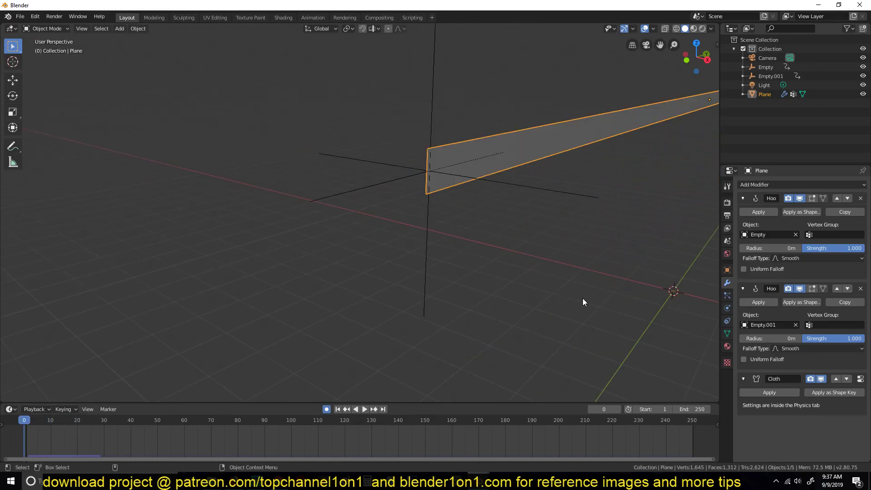
middle_drag(532, 220, 335, 309)
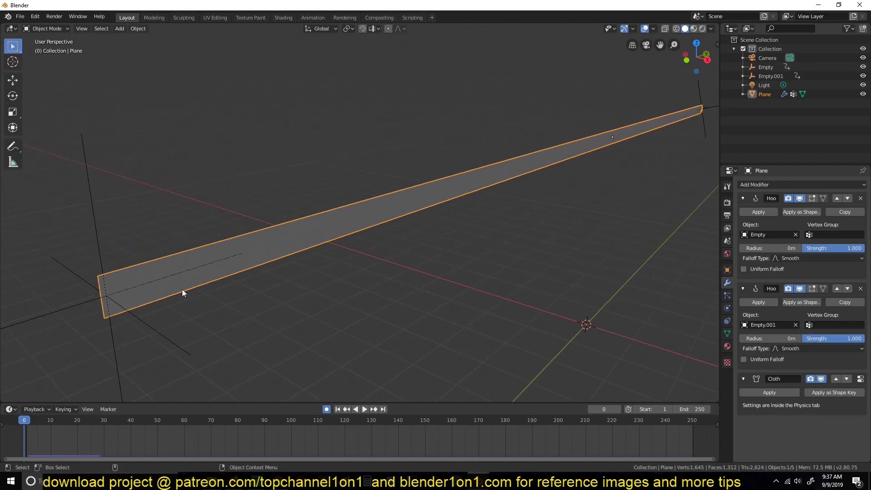
Enable Self Collisions in the ribbon's cloth physics and run the simulation to check the twisting from several angles.
click(727, 308)
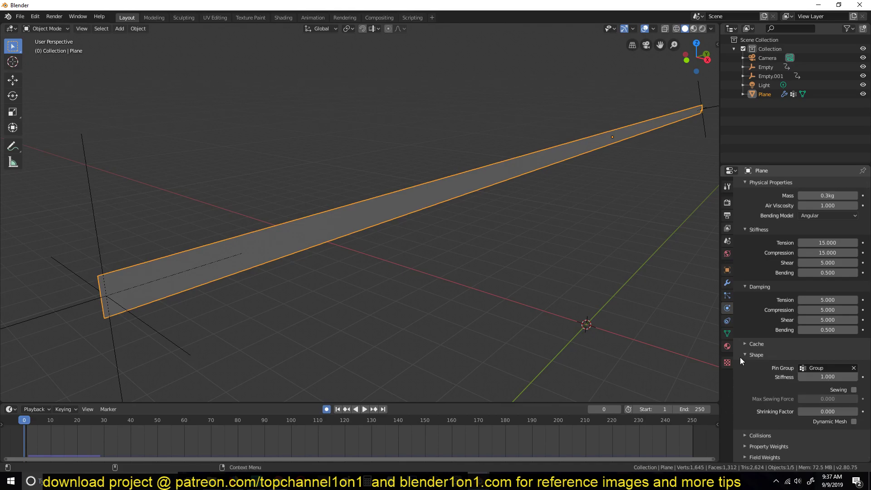
click(760, 435)
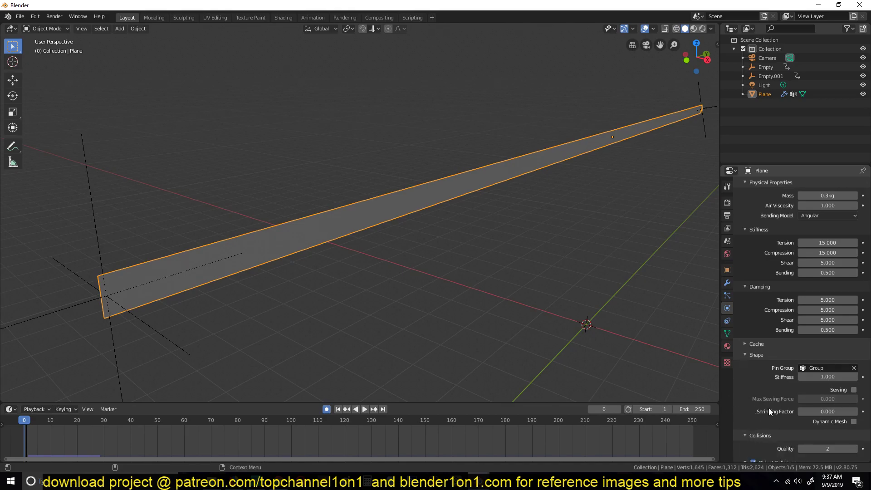
scroll(769, 407, down, 5)
click(759, 419)
key(space)
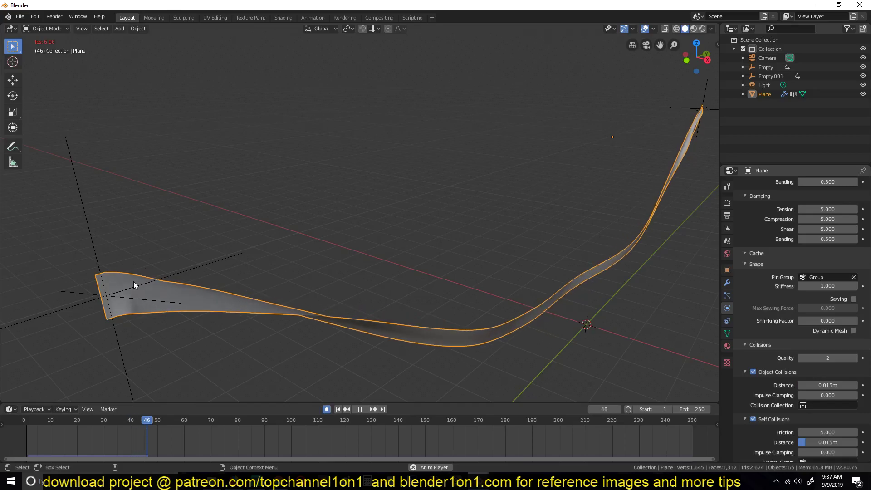
key(space)
middle_drag(464, 279, 474, 298)
key(space)
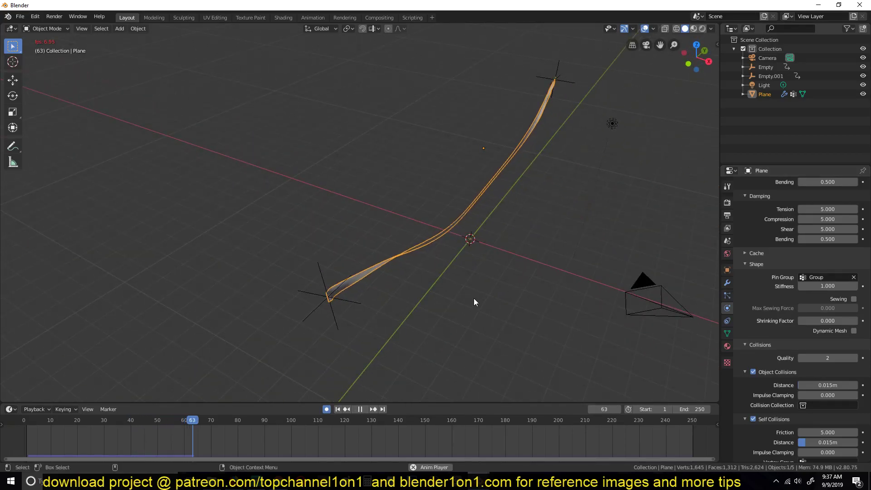
middle_drag(473, 298, 726, 265)
middle_drag(177, 229, 200, 233)
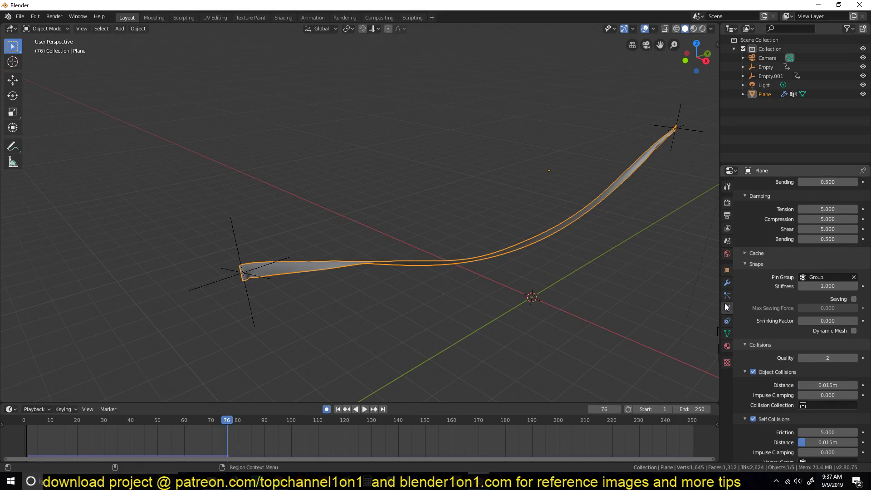
Set the radius of the Empty hook to 26 m and of the Empty.001 hook to 16 m.
click(727, 283)
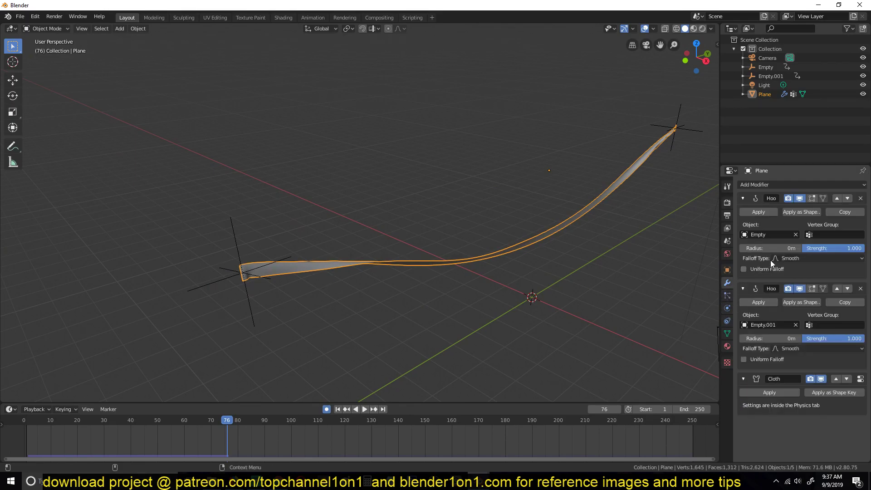
drag(767, 248, 776, 248)
drag(773, 338, 799, 335)
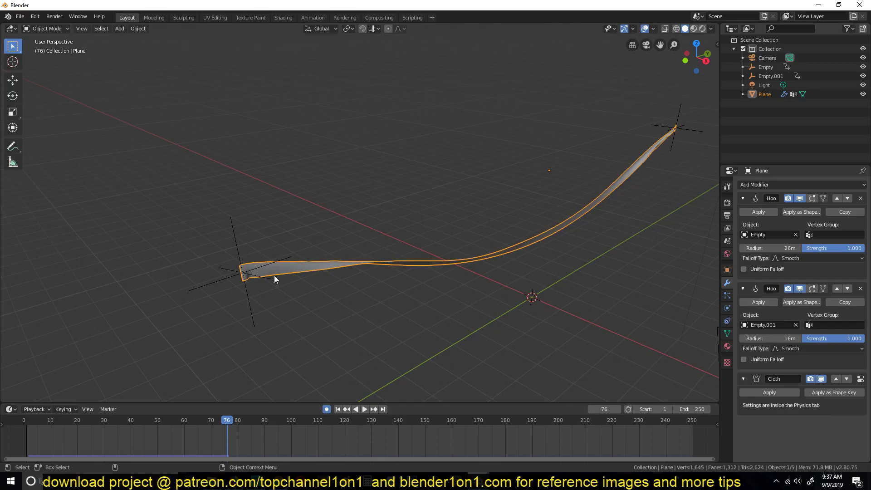
Replay the simulation from frame 0 and examine the ribbon's ends and sag from several angles.
click(18, 432)
key(space)
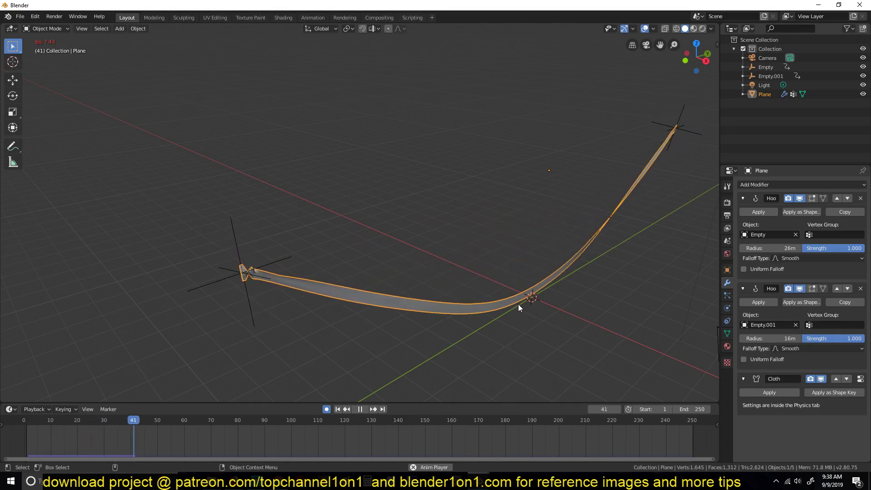
key(space)
middle_drag(433, 276, 377, 214)
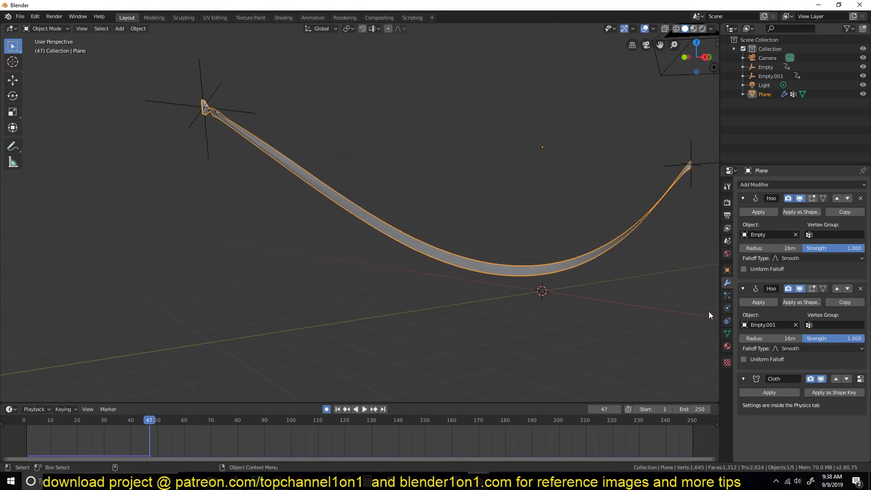
middle_drag(345, 181, 358, 217)
key(space)
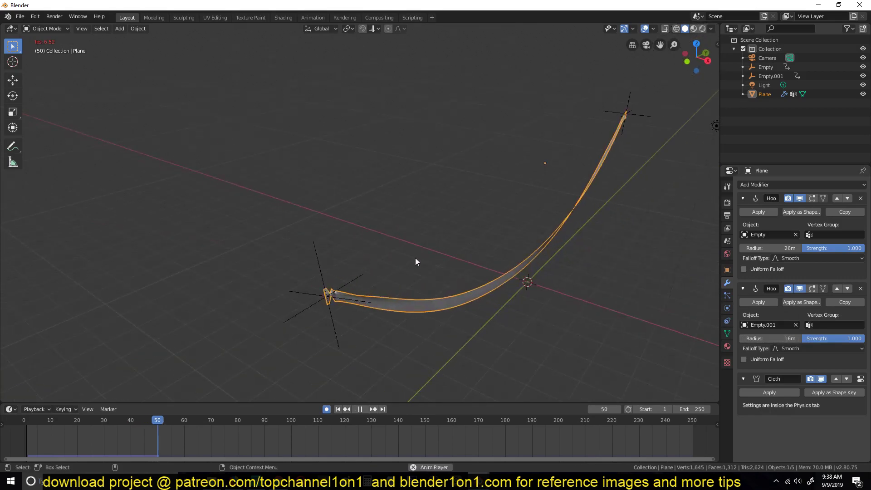
key(space)
middle_drag(464, 256, 411, 231)
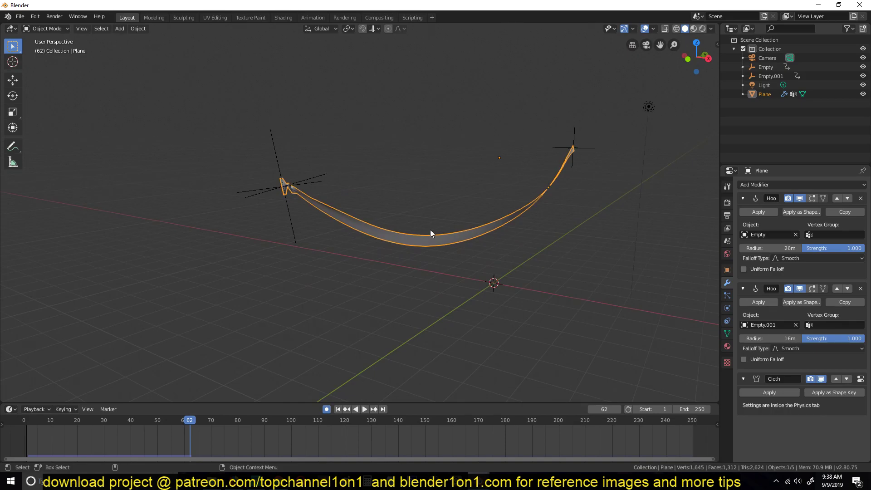
middle_drag(430, 229, 571, 234)
Return to frame 0 and add a mesh cube at the world origin.
key(shift+Left)
key(shift+a)
mouse_move(436, 242)
click(469, 250)
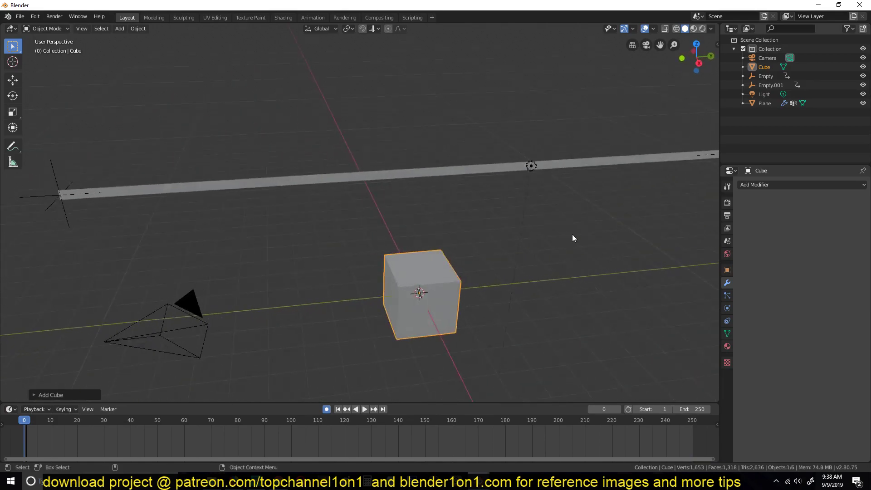
Flatten the cube along the global Y axis to a scale of about 0.043, making a thin upright cutter.
key(s)
key(x)
key(y)
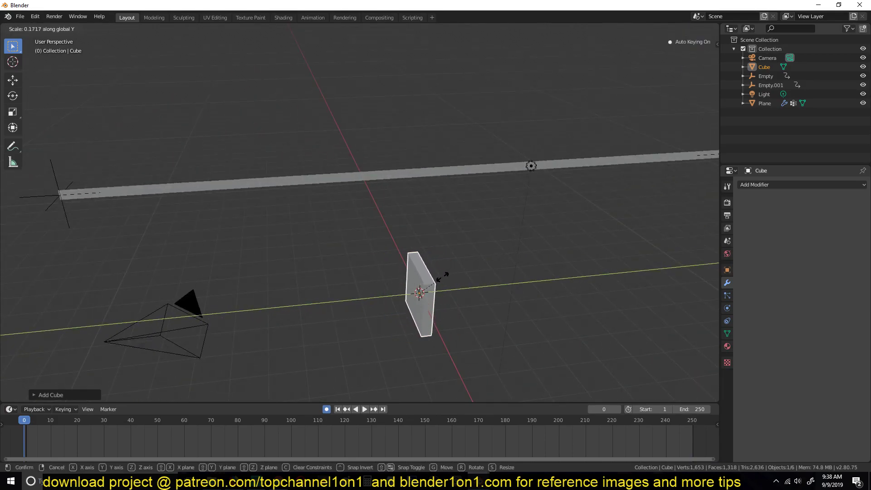
click(438, 283)
key(s)
key(y)
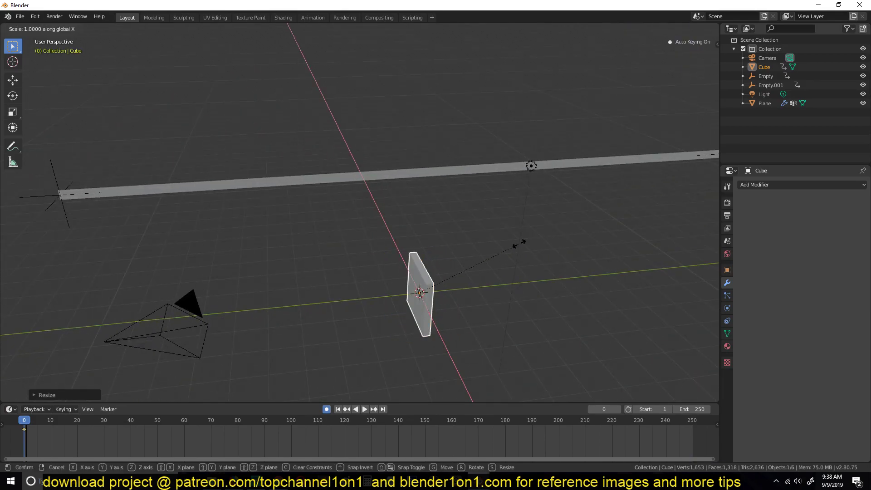
click(455, 274)
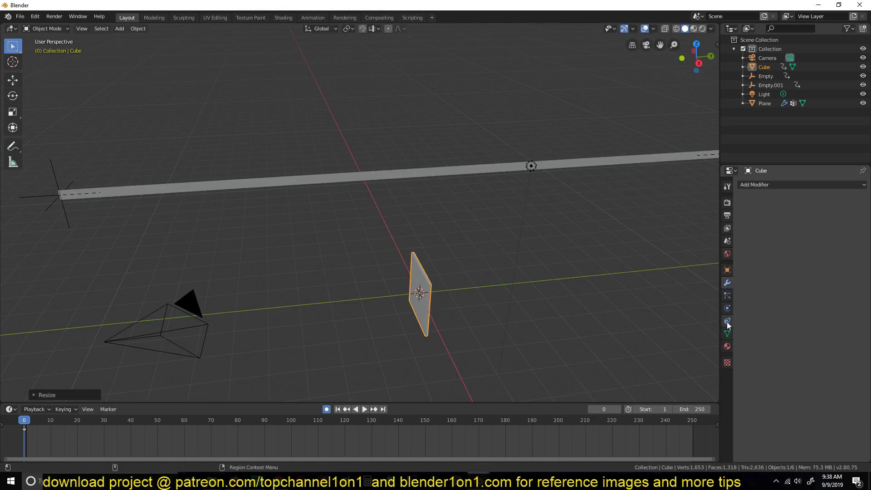
Set the flattened cube's viewport display type to Wire.
click(727, 270)
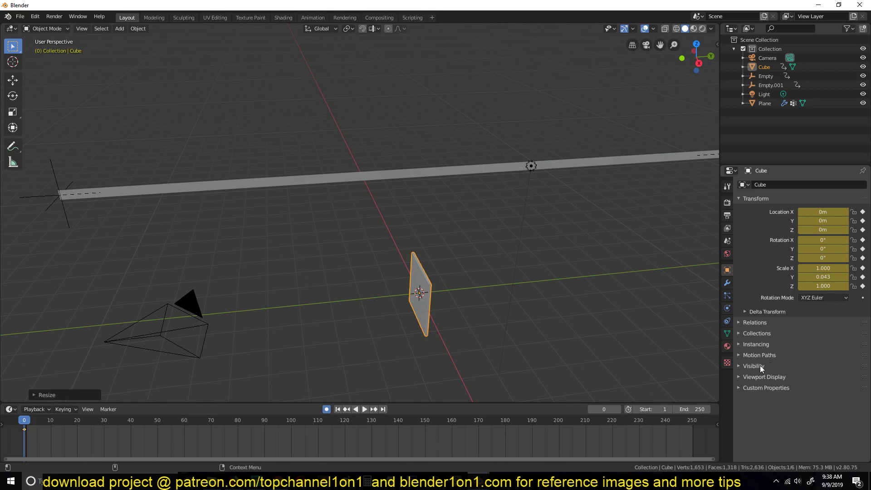
click(760, 365)
click(775, 401)
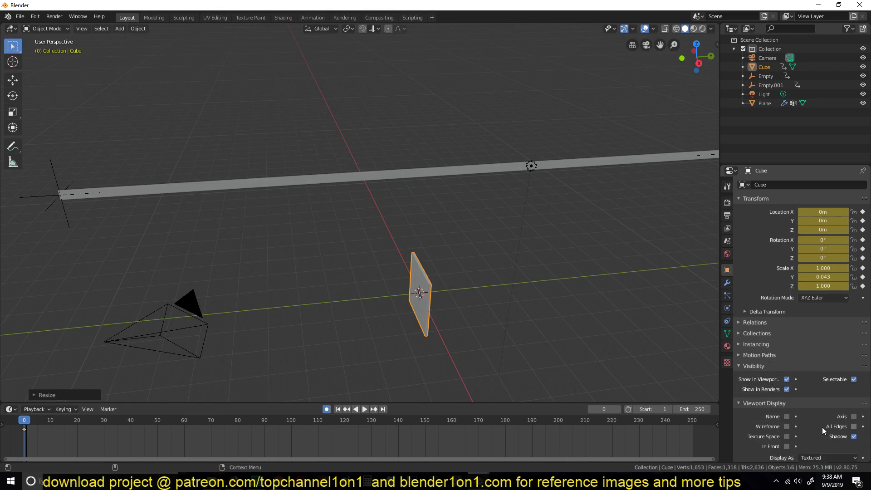
scroll(822, 427, down, 2)
click(823, 422)
click(819, 401)
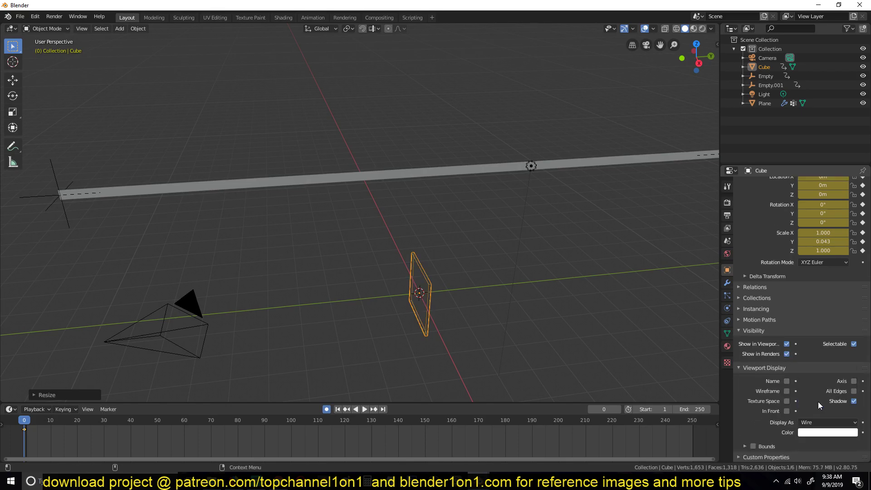
At frame 34, raise the cube along global Z toward the ribbon to record its second keyframe.
click(363, 290)
middle_drag(363, 291, 427, 275)
click(433, 270)
drag(131, 421, 116, 431)
key(g)
key(z)
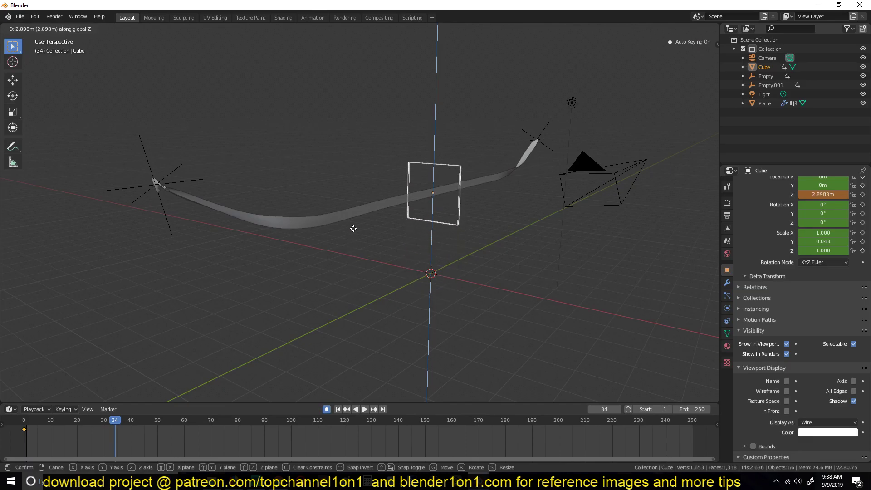
click(358, 280)
Play from frame 0 to check how the rising cube meets the ribbon, stopping at frame 27.
drag(154, 420, 24, 431)
key(space)
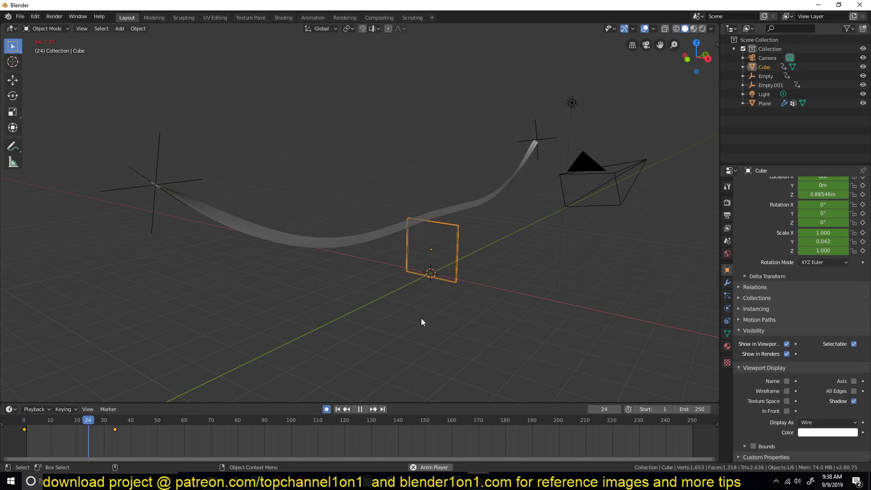
key(space)
Add a Boolean Difference modifier to the ribbon plane with Cube as its object, and inspect the cut up close.
click(369, 249)
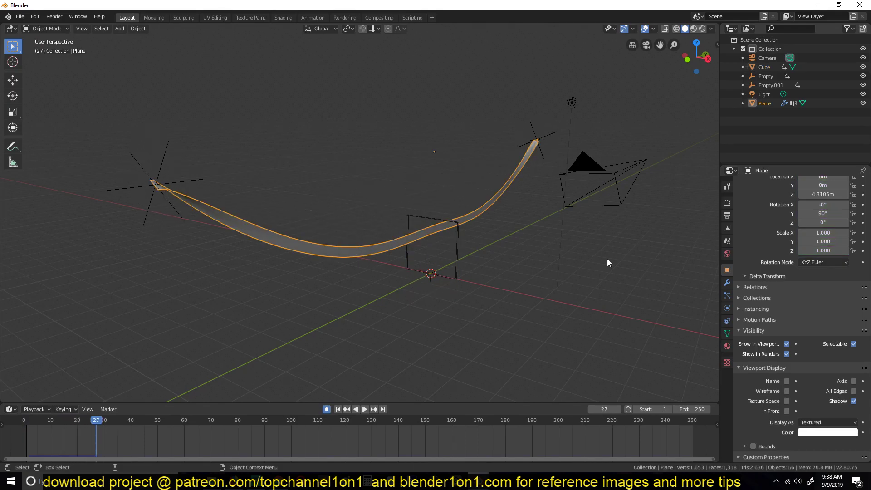
click(727, 283)
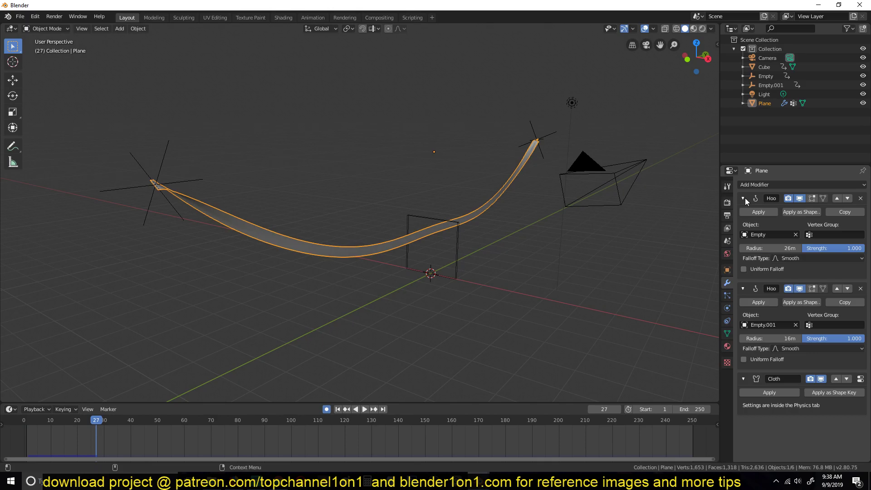
click(756, 184)
click(690, 225)
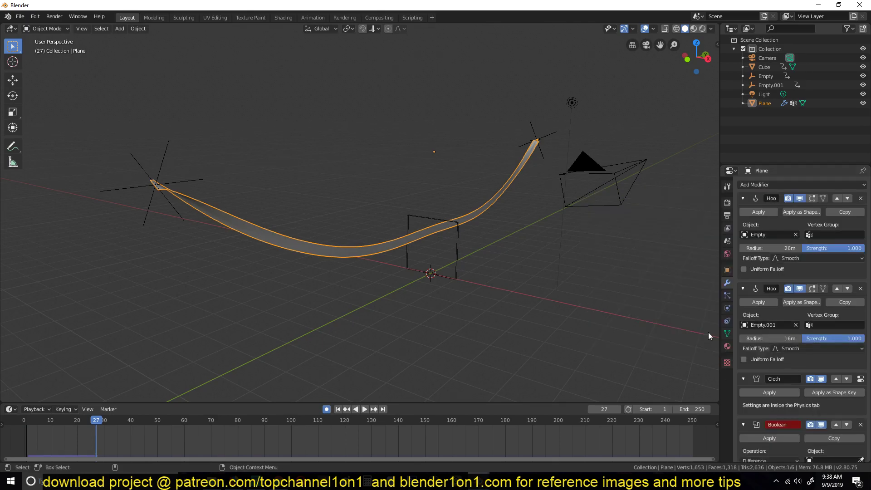
scroll(797, 347, down, 2)
click(861, 438)
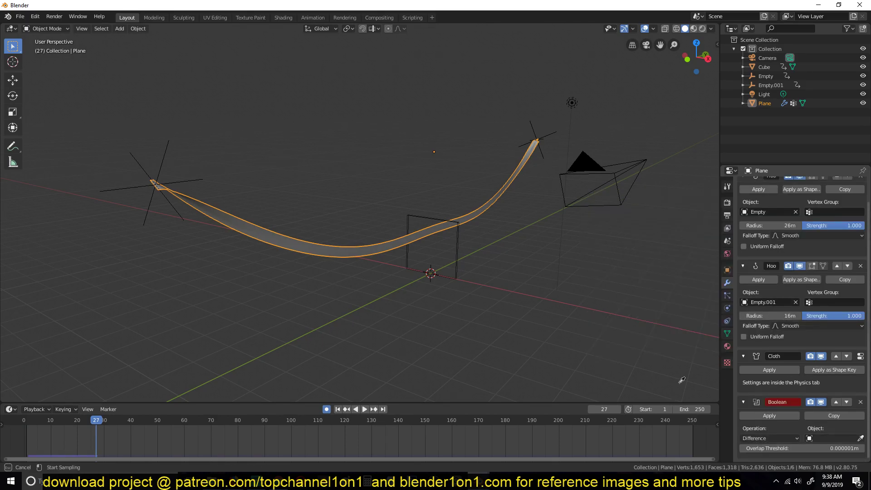
click(455, 227)
middle_drag(492, 268, 478, 270)
scroll(478, 270, up, 3)
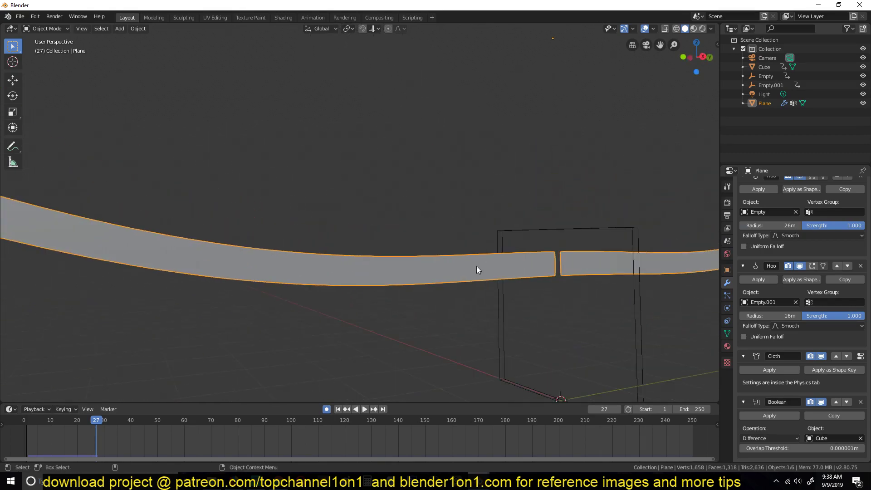
scroll(571, 270, down, 3)
scroll(573, 270, up, 1)
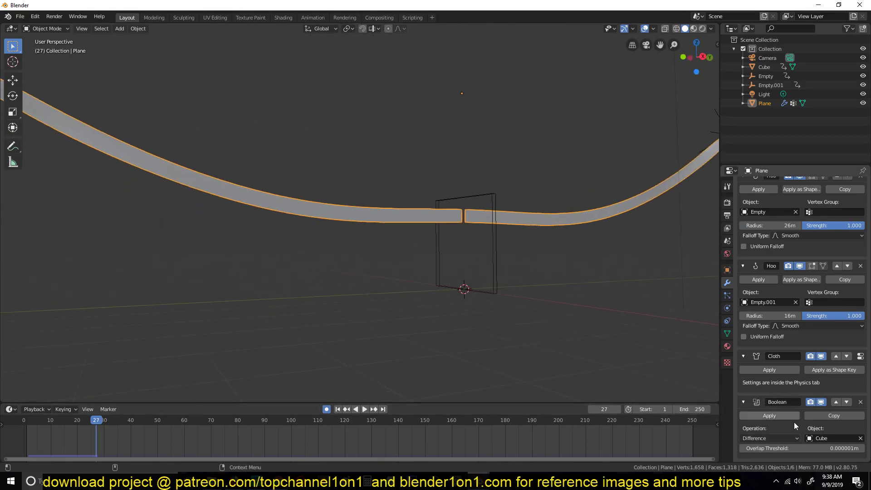
Play the animation from the start to check how the cut ribbon moves, stopping at frame 54.
scroll(468, 247, down, 4)
middle_drag(530, 284, 530, 310)
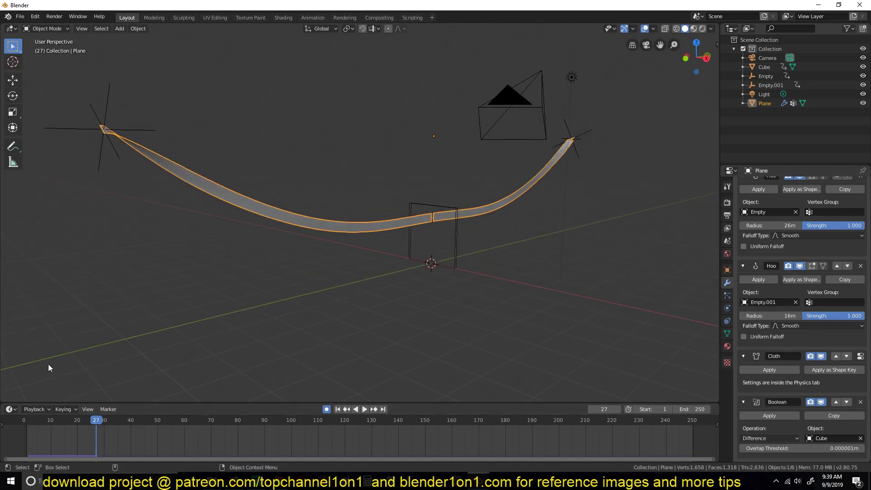
click(33, 436)
key(shift+Left)
key(space)
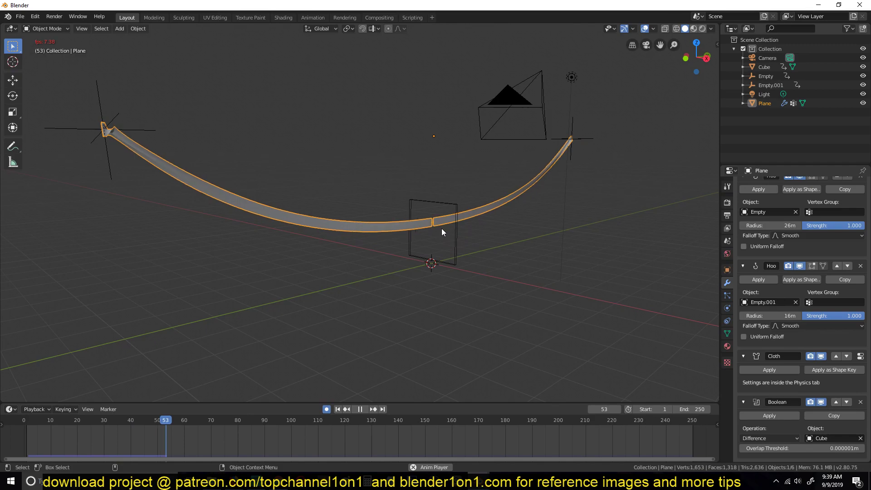
key(space)
middle_drag(442, 224, 482, 233)
scroll(801, 257, up, 1)
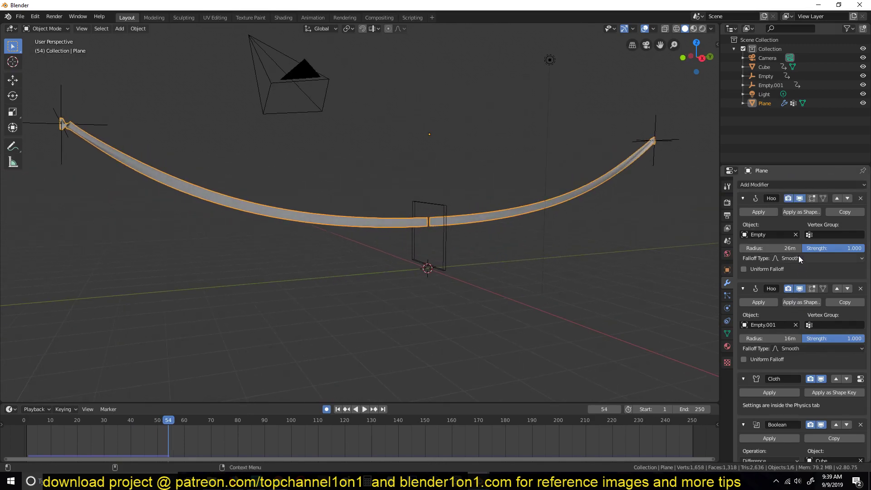
Collapse both Hook modifiers on the ribbon and move the Boolean modifier above Cloth in the stack.
click(743, 198)
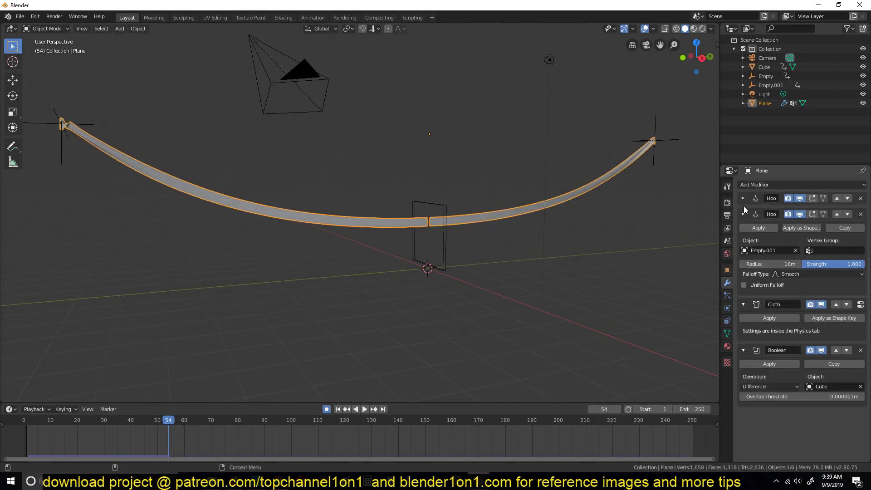
click(743, 214)
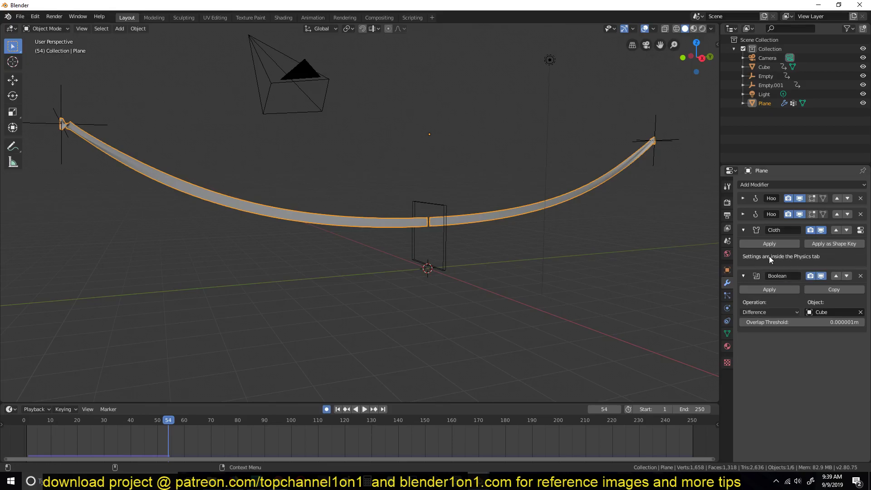
click(838, 276)
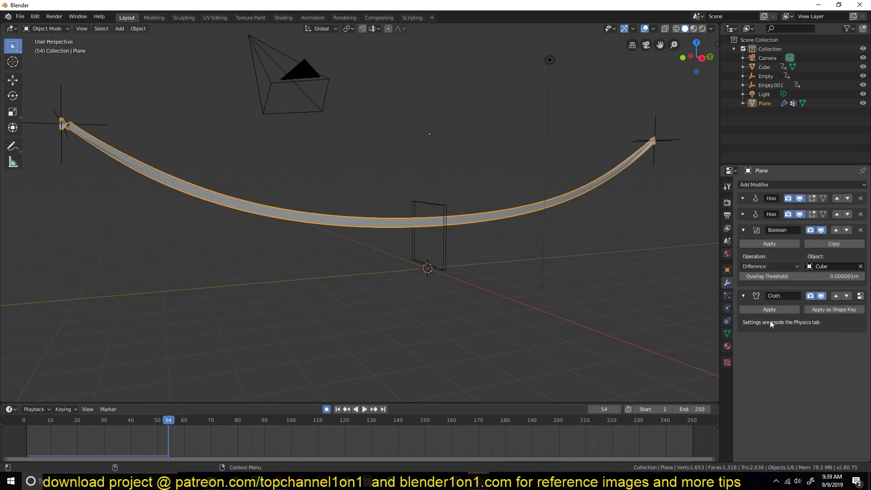
Replay the animation with the new modifier order to frame 57, examining the ribbon around the cube from several angles.
key(shift+Left)
key(space)
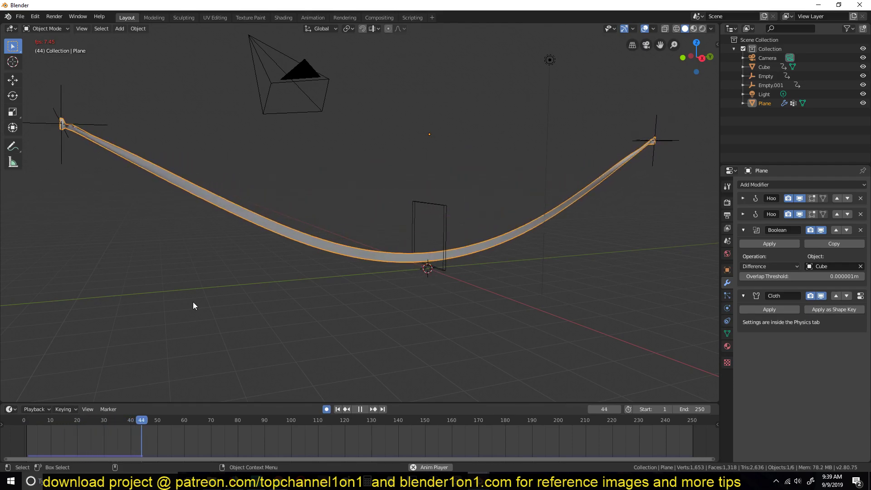
key(space)
middle_drag(321, 263, 605, 270)
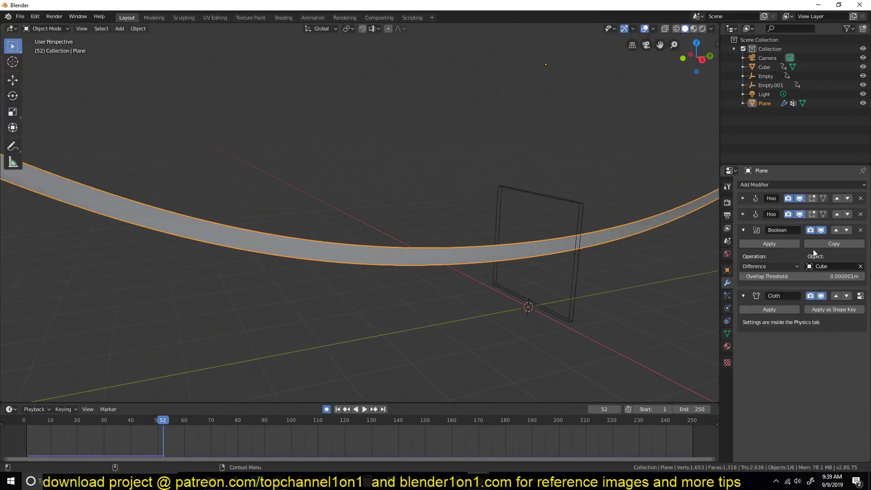
middle_drag(417, 278, 493, 263)
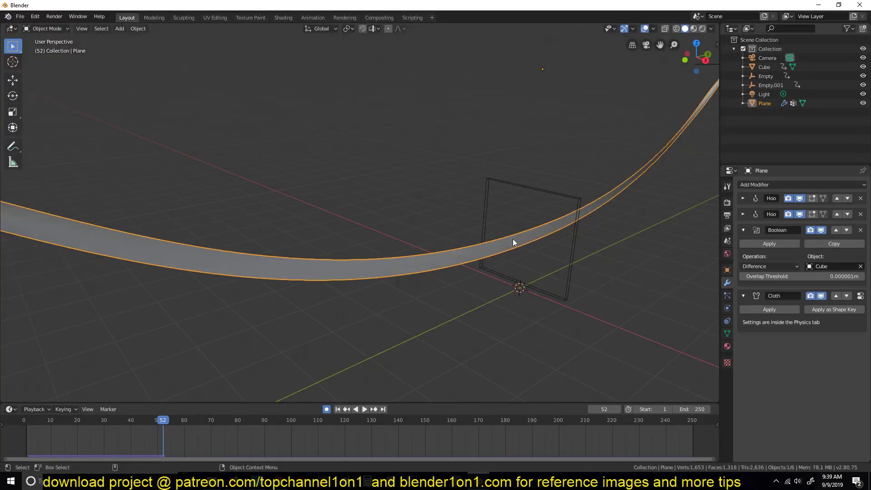
middle_drag(553, 237, 486, 244)
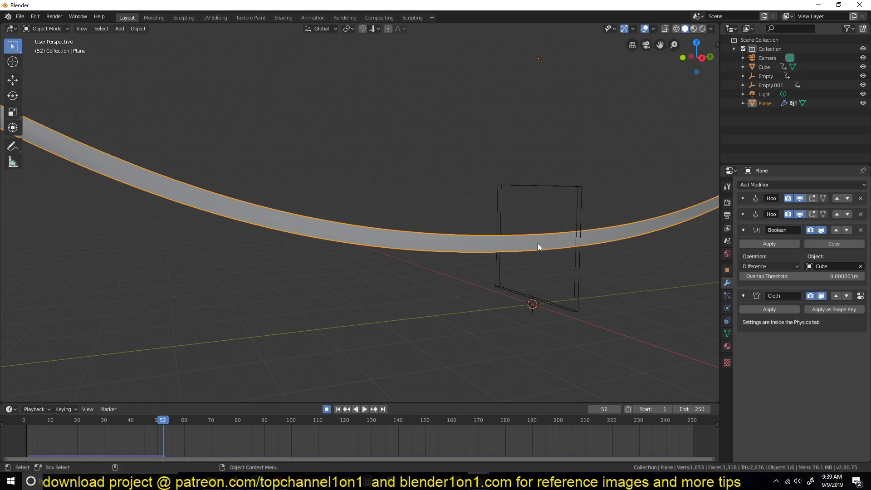
middle_drag(554, 246, 576, 263)
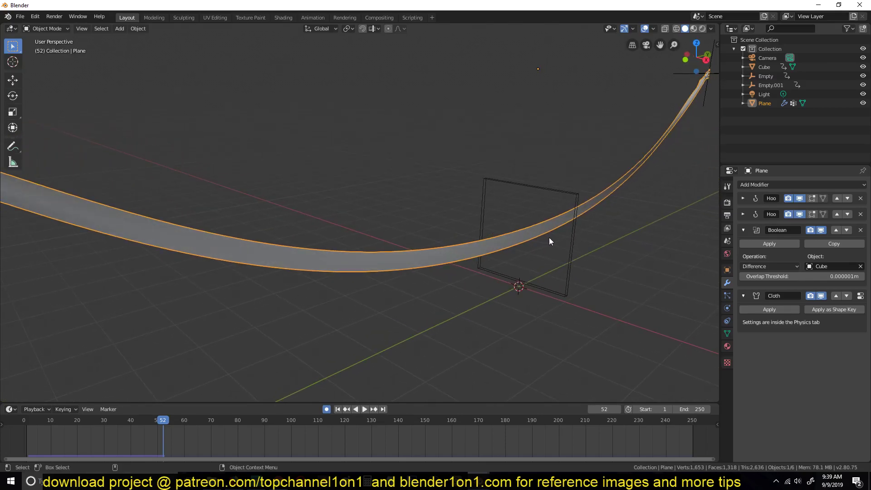
middle_drag(552, 220, 550, 214)
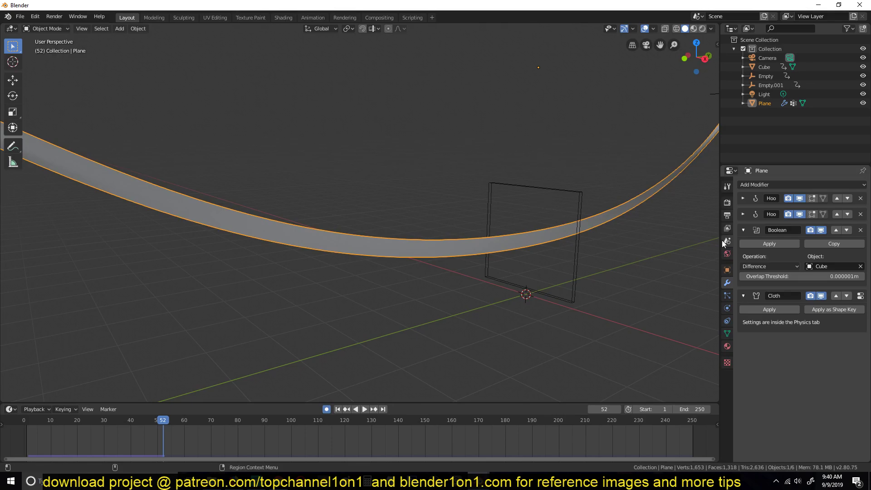
key(space)
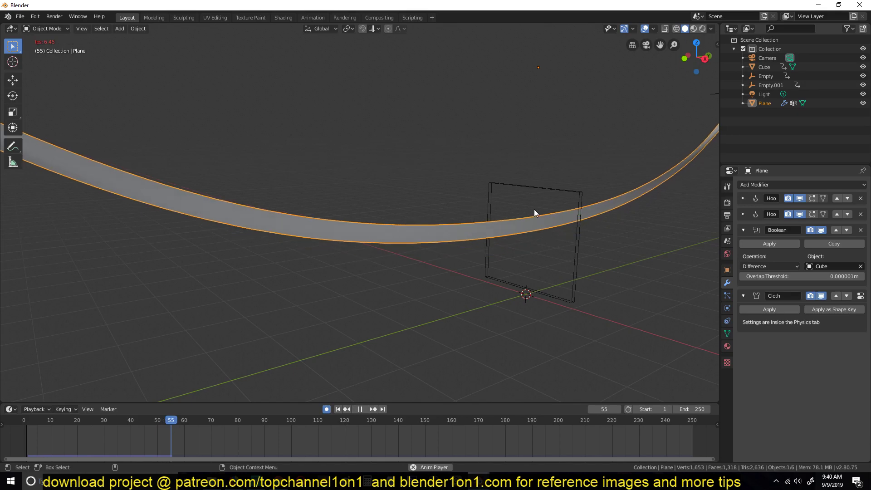
key(space)
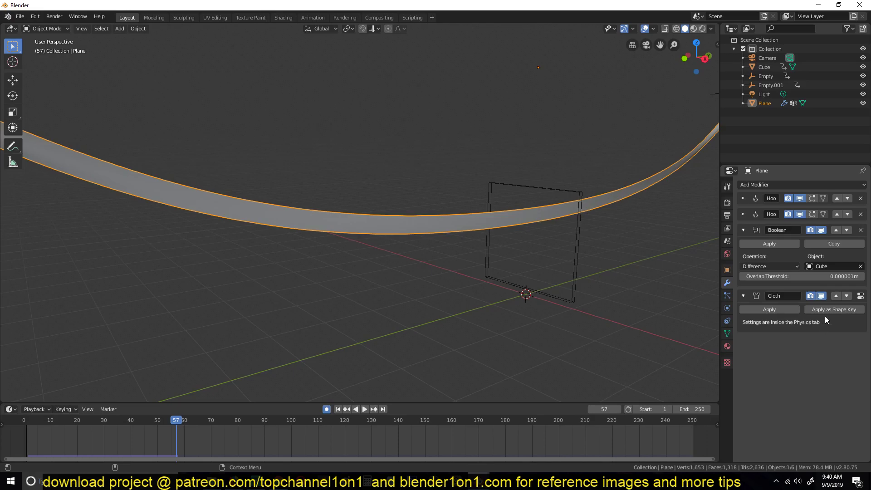
At frame 0, raise the cube along global Z until it intersects the straight ribbon.
middle_drag(455, 271, 431, 222)
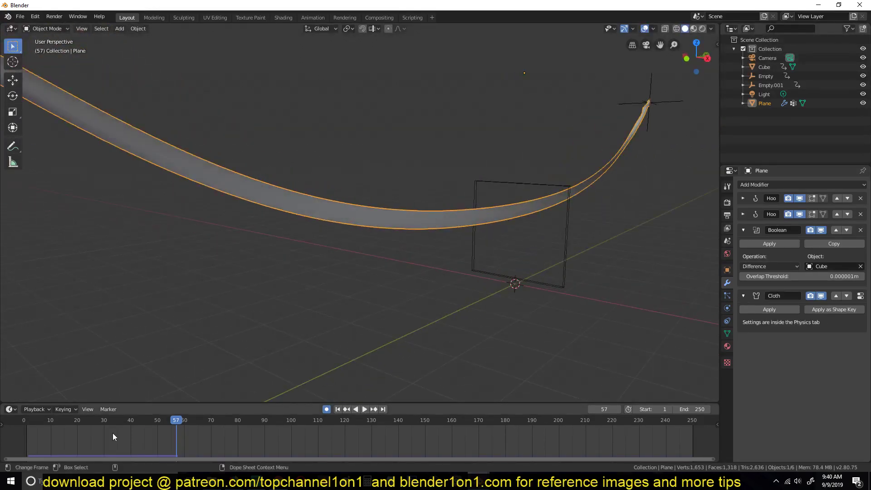
click(18, 429)
middle_drag(182, 317, 246, 212)
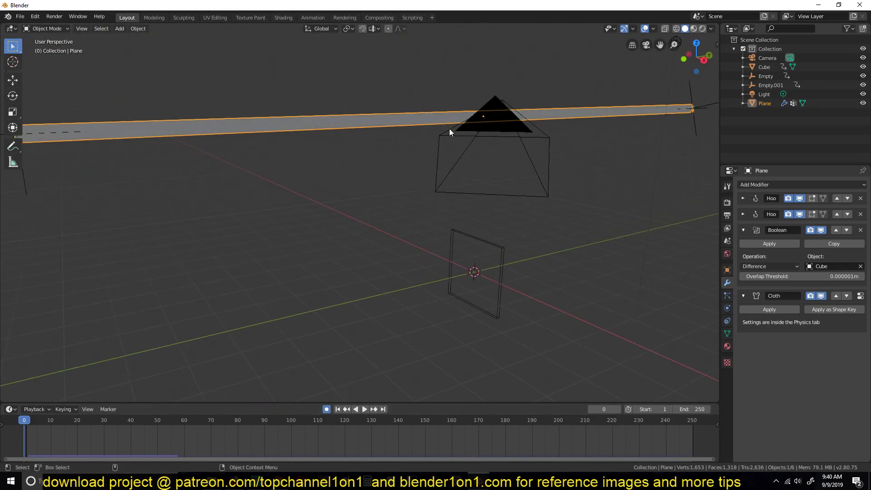
scroll(524, 181, down, 2)
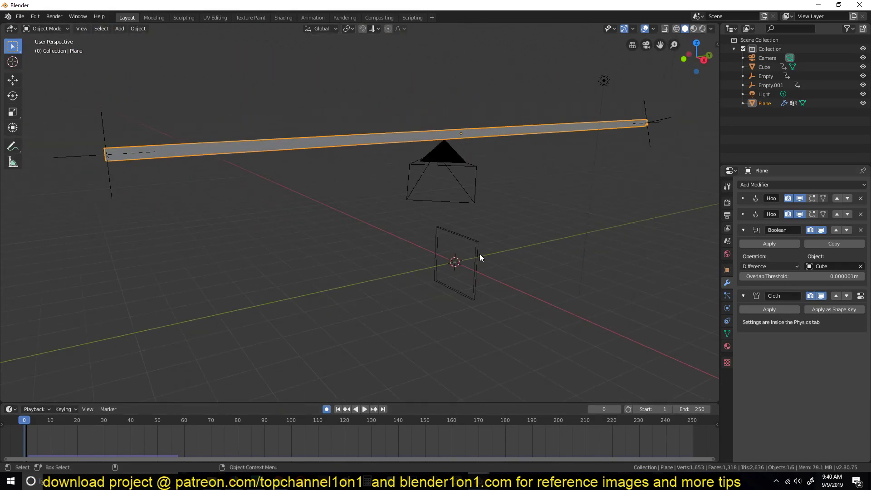
click(478, 259)
key(g)
key(z)
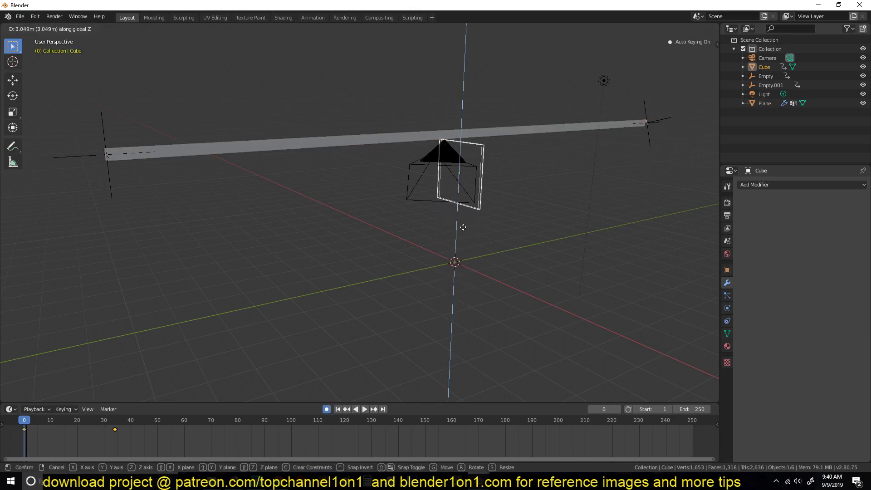
click(471, 198)
Lower the cube along global Z to just below the straight ribbon and play briefly to frame 9.
middle_drag(471, 199, 473, 151)
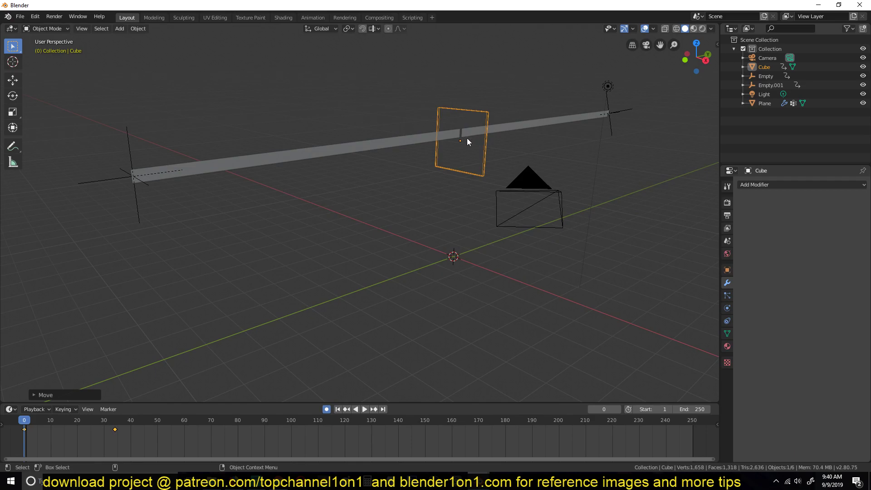
key(g)
key(z)
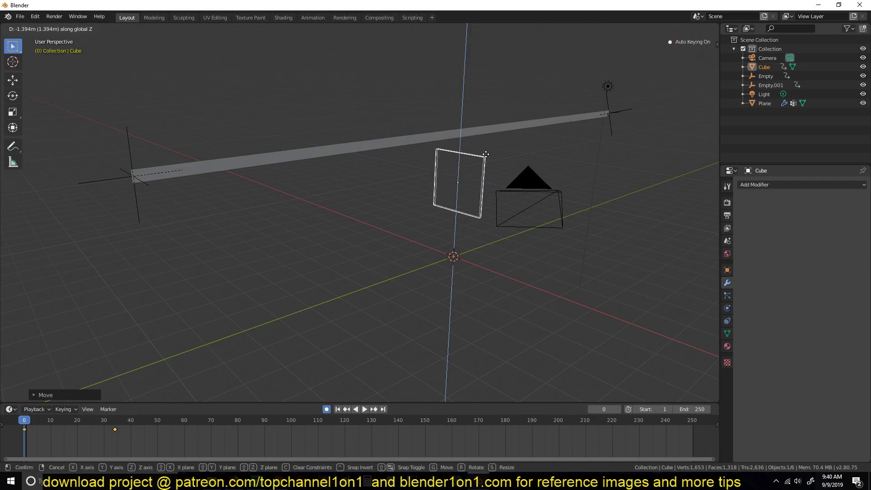
click(486, 159)
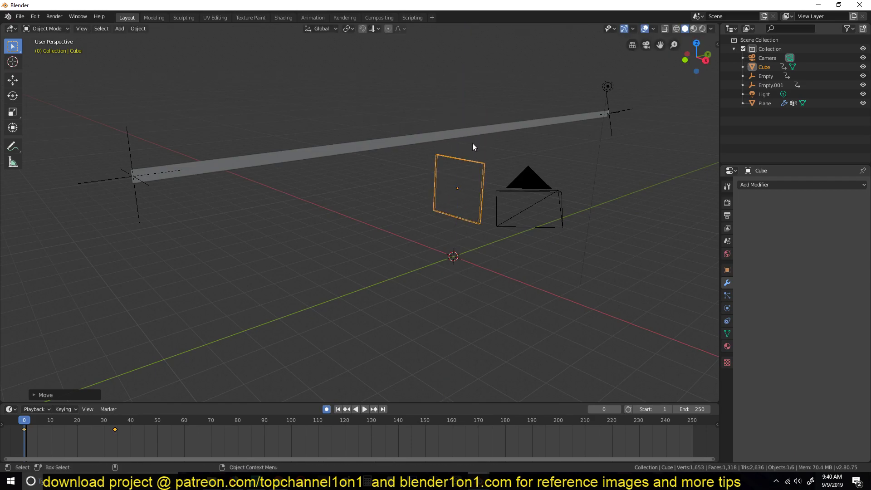
key(space)
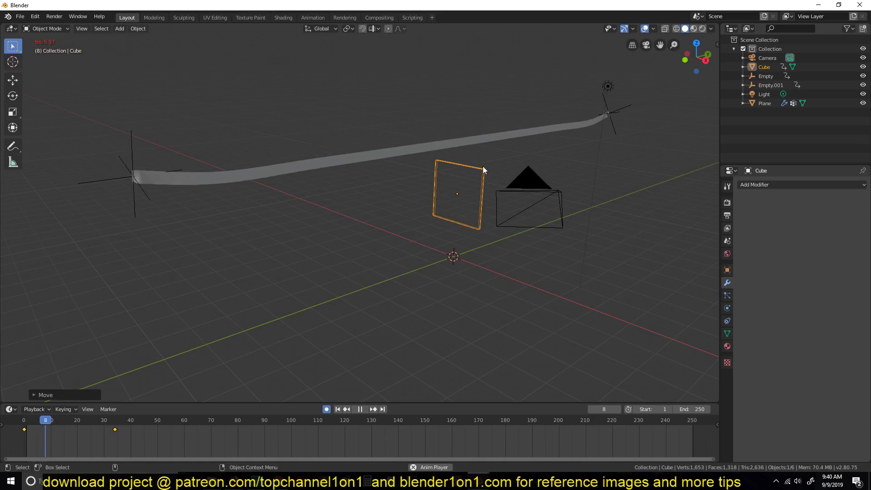
key(space)
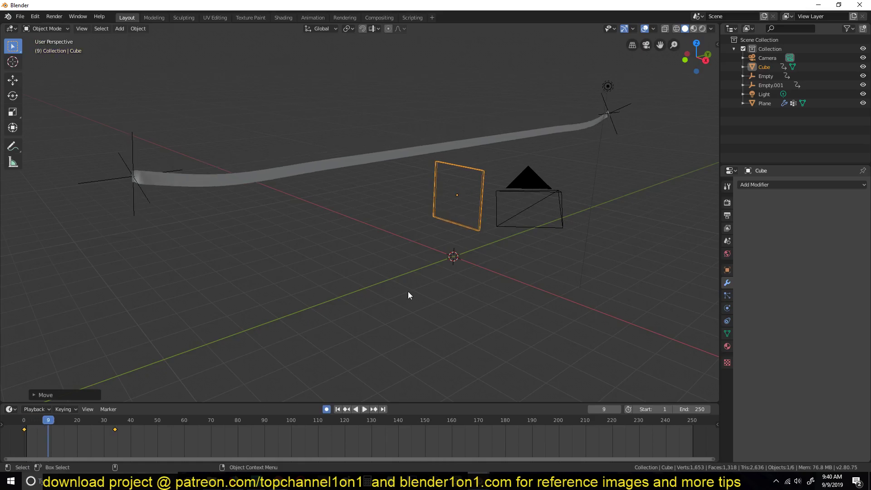
Remove the cube's keyframes and play on to frame 21 to watch the ribbon fall across it.
right_click(107, 439)
click(87, 437)
key(space)
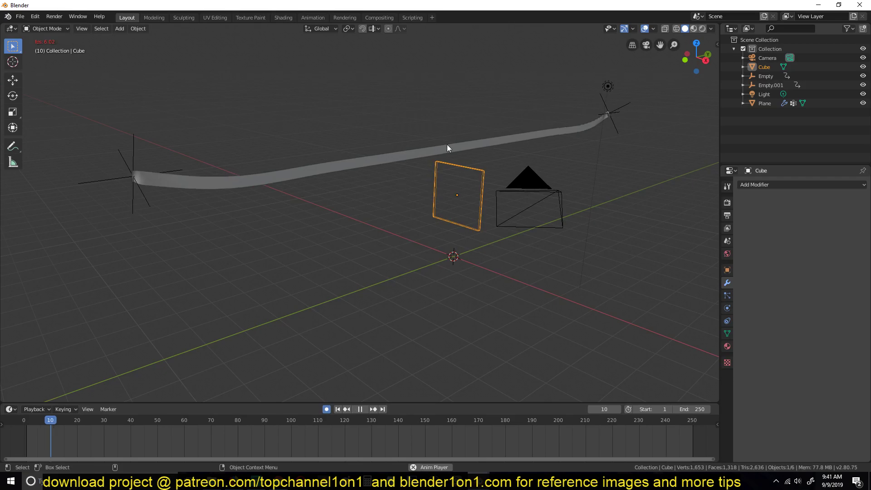
key(space)
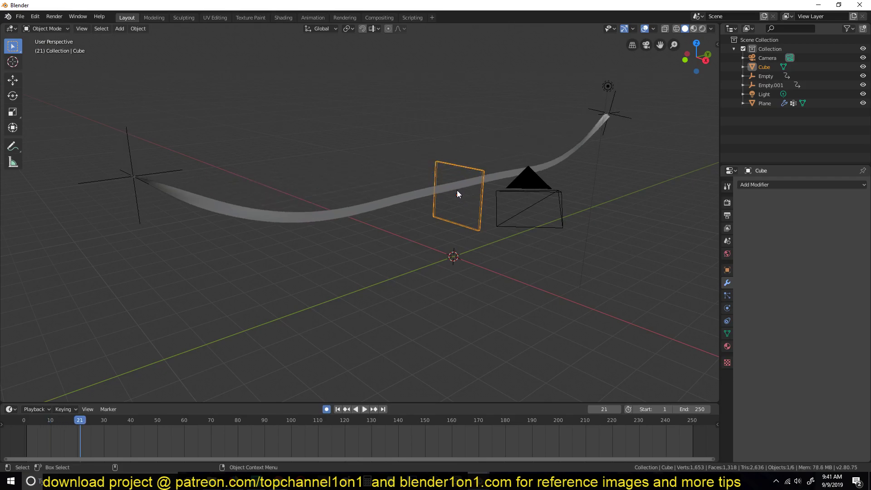
Select the ribbon, examine where it passes through the stationary cube, and return to frame 0.
click(487, 176)
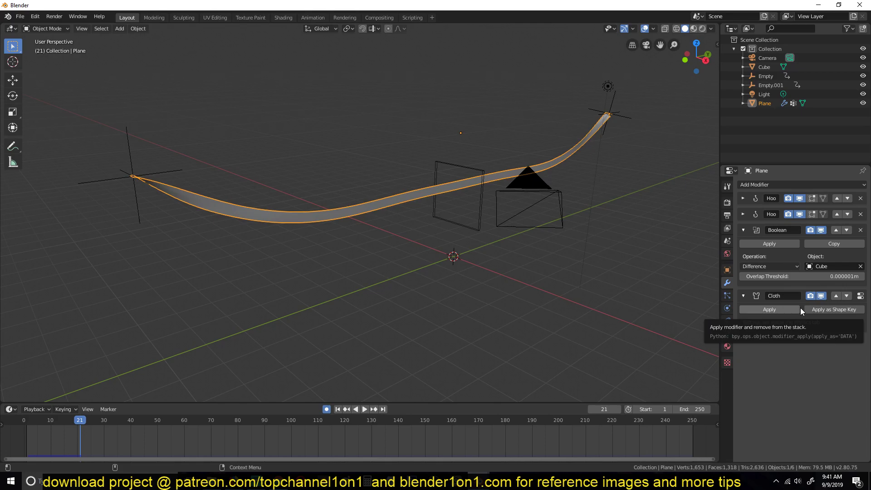
middle_drag(512, 148, 481, 140)
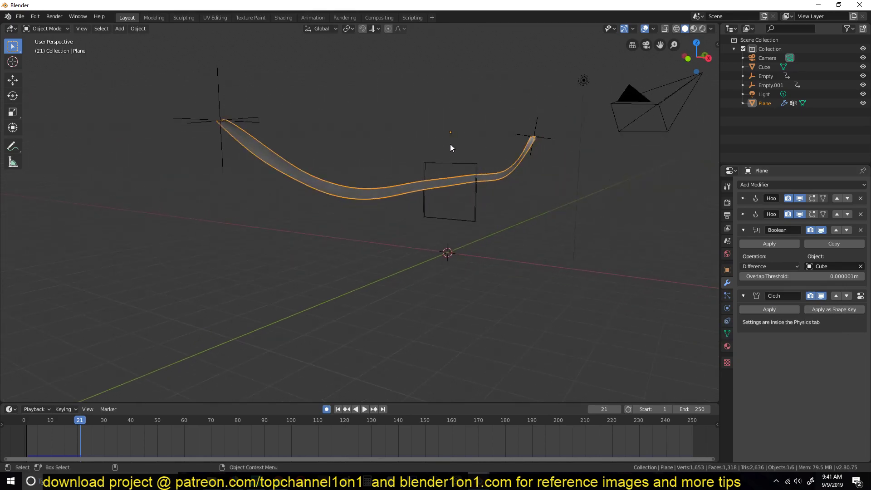
mouse_move(491, 190)
middle_down()
mouse_move(365, 186)
mouse_move(490, 181)
middle_up()
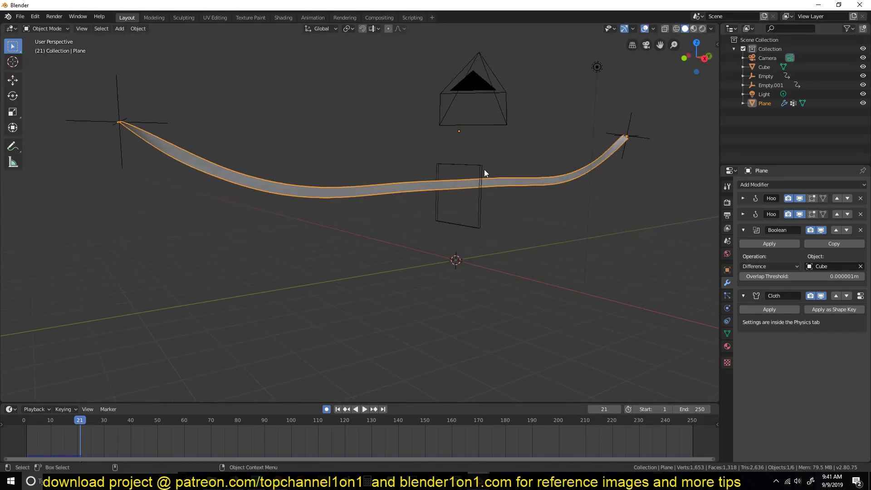
click(457, 179)
click(405, 185)
click(14, 439)
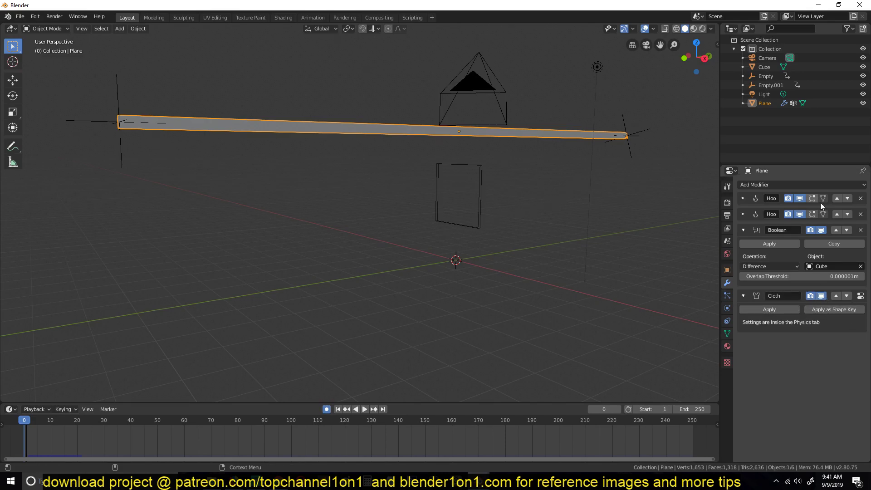
In Edit Mode, move the cube's top face up along Z past the ribbon so the cube crosses it.
middle_drag(422, 243, 458, 183)
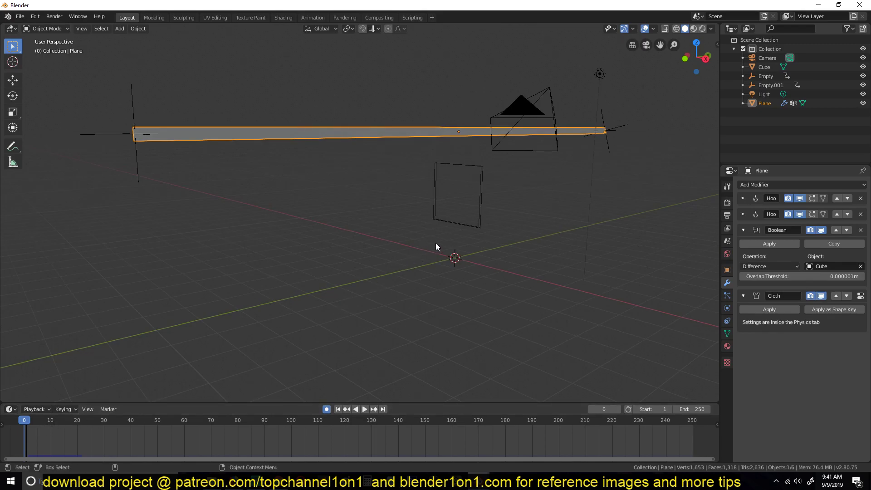
click(447, 232)
click(483, 212)
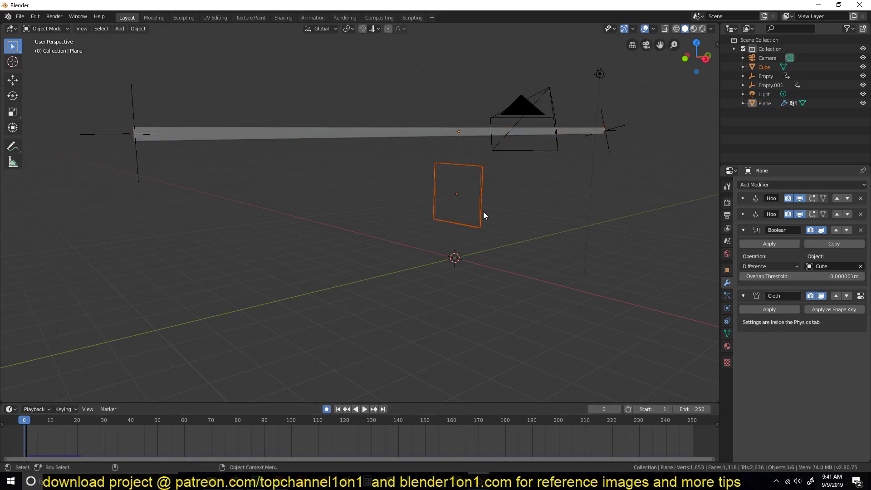
key(Tab)
middle_drag(402, 227, 470, 182)
scroll(471, 182, up, 4)
key(alt+a)
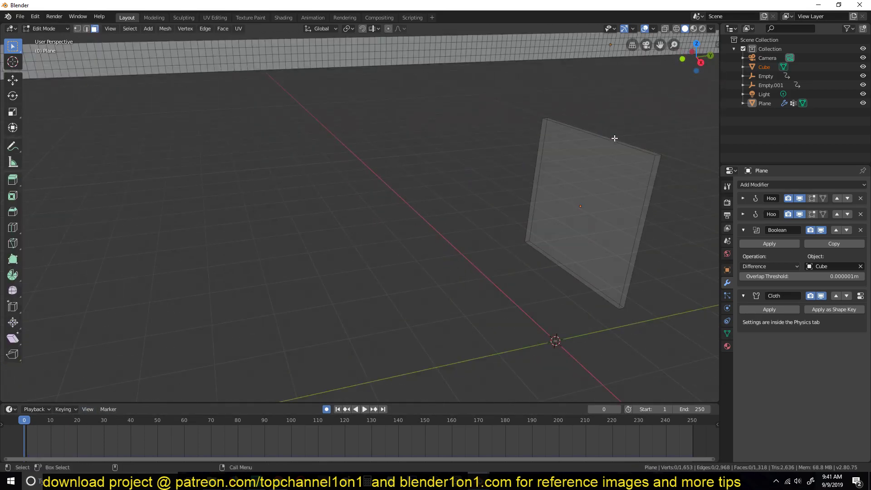
click(615, 141)
scroll(613, 160, down, 6)
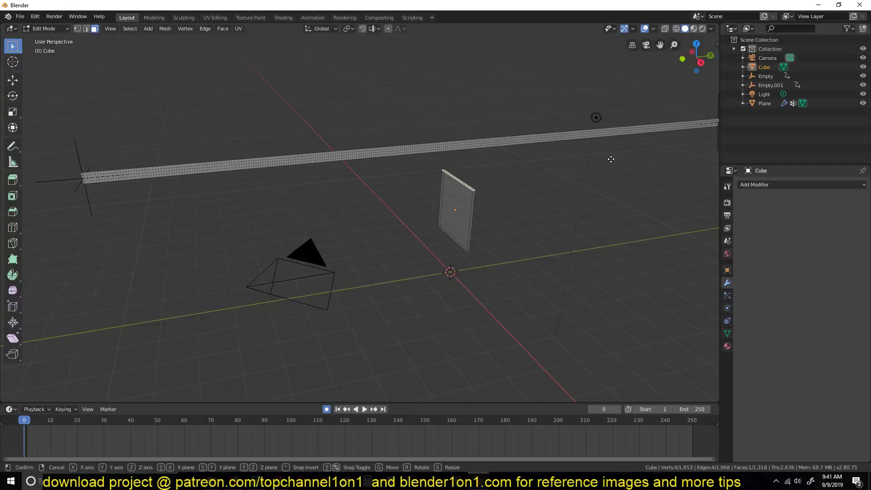
key(g)
key(z)
click(618, 99)
key(Tab)
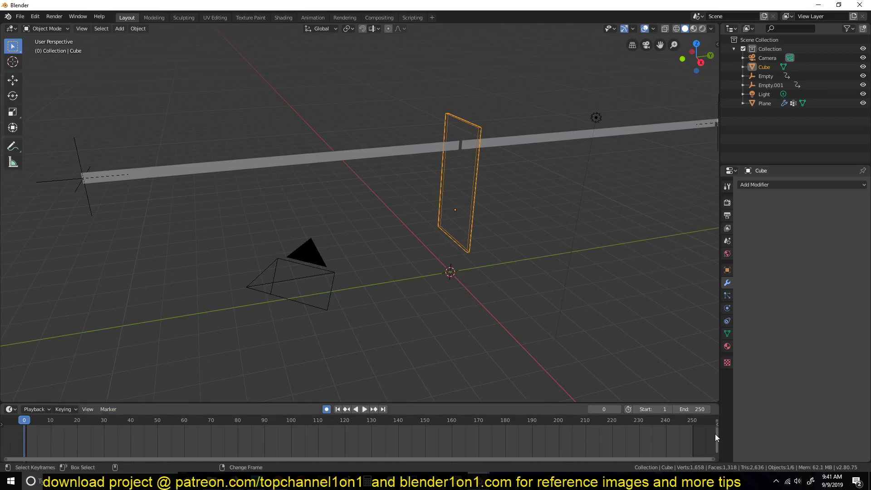
Play to frame 7, lower the cube about 4.49 m along global Z below the ribbon, and shift its keyframe to frame 13.
key(space)
click(482, 126)
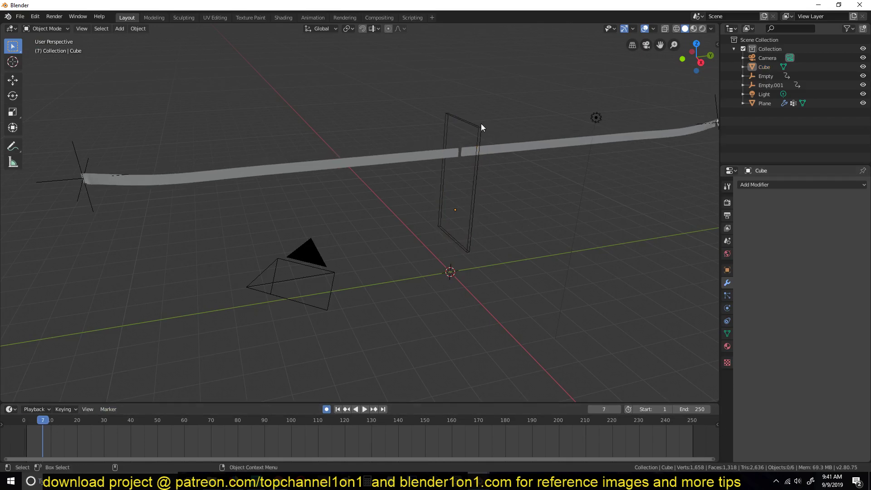
click(481, 122)
key(g)
key(z)
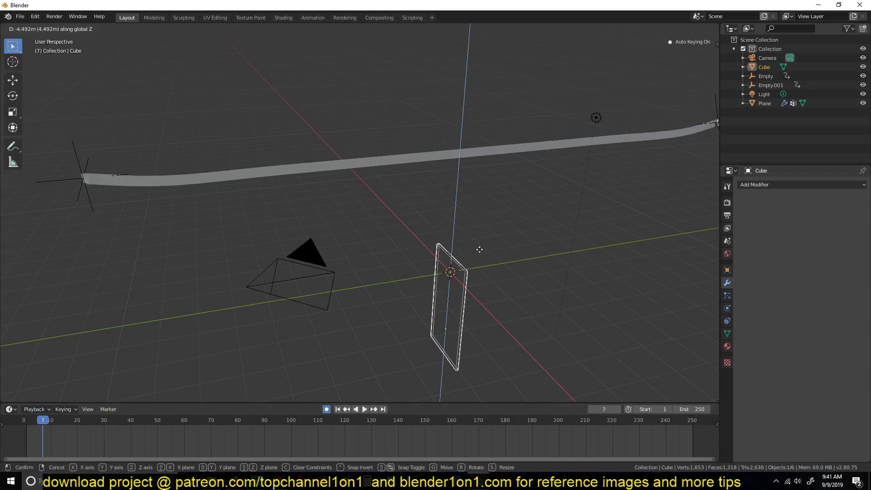
click(480, 249)
key(g)
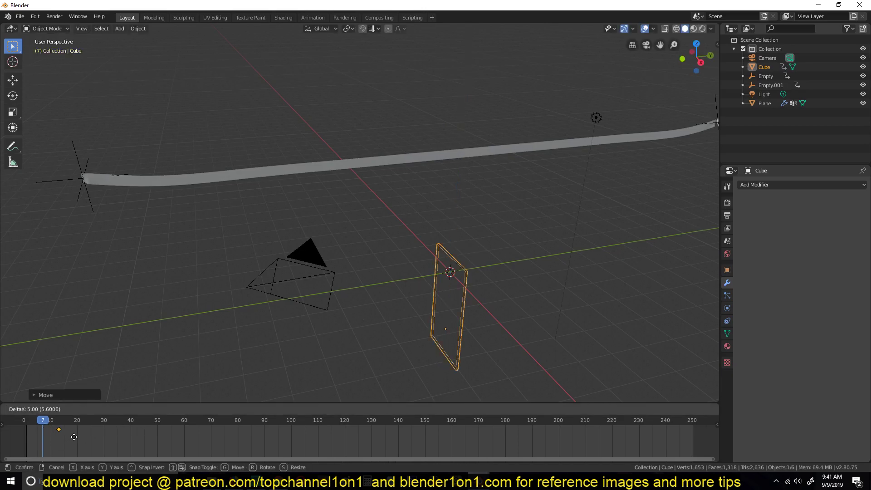
click(74, 437)
At frame 39, keyframe the cube raised along global Z so it crosses the sagging ribbon.
click(129, 443)
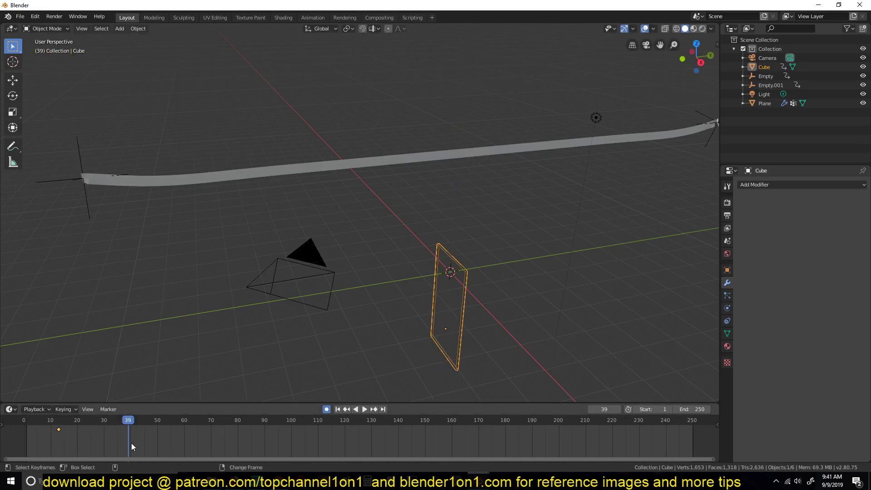
key(g)
key(z)
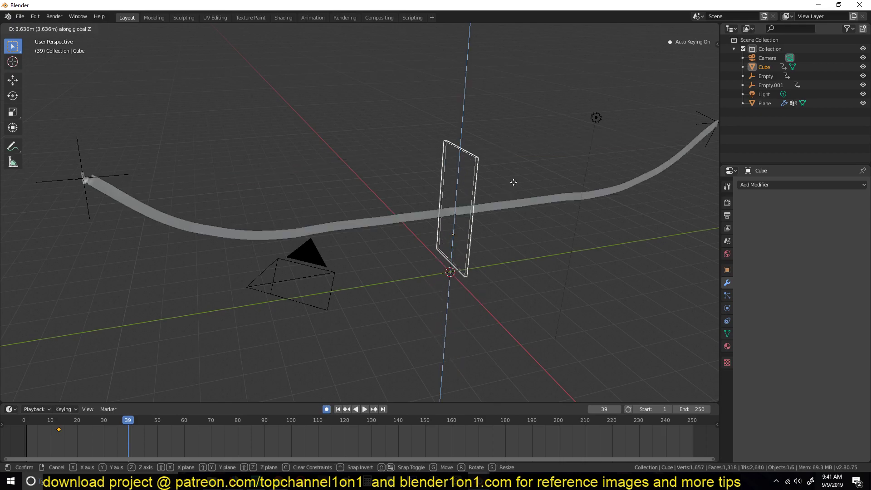
click(457, 164)
In right orthographic view, annotate a straight line between the ribbon's two hooked ends, redrawing the first attempt.
middle_drag(457, 164, 140, 123)
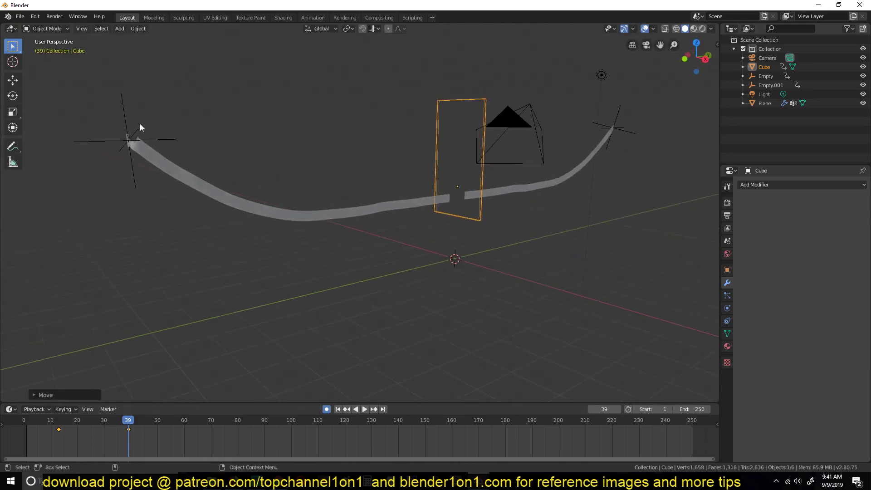
key(KP_3)
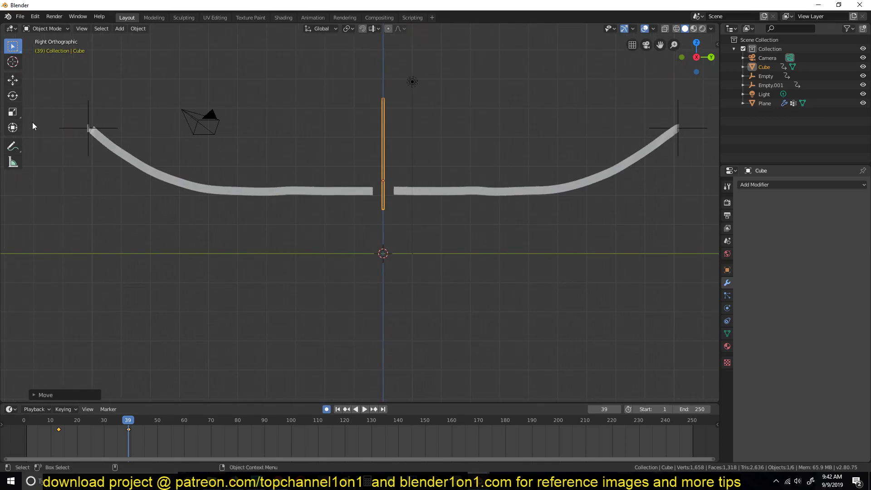
click(13, 146)
drag(97, 130, 542, 146)
key(ctrl+z)
mouse_move(105, 127)
mouse_down()
mouse_move(530, 133)
mouse_move(679, 122)
mouse_up()
Trace the sagging ribbon with the Annotate tool, then undo both annotation strokes.
middle_drag(363, 128, 452, 140)
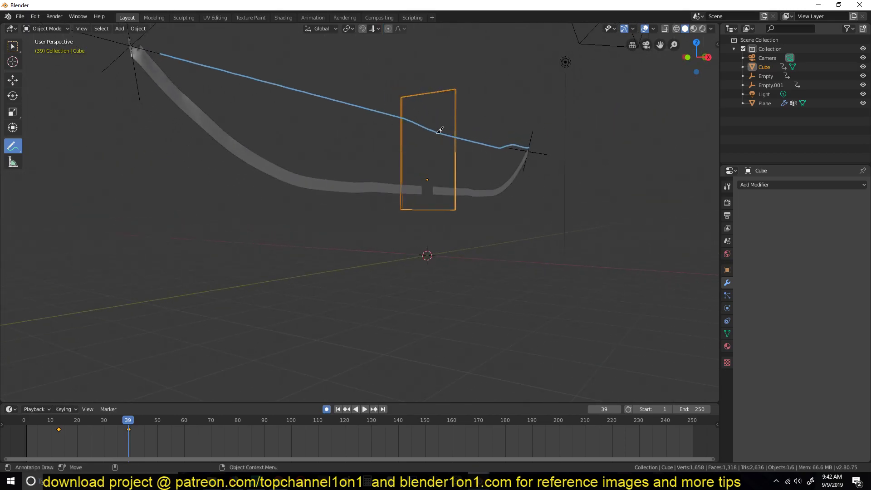
mouse_move(157, 73)
mouse_down()
mouse_move(228, 142)
mouse_move(312, 176)
mouse_move(383, 188)
mouse_move(505, 188)
mouse_move(543, 151)
mouse_up()
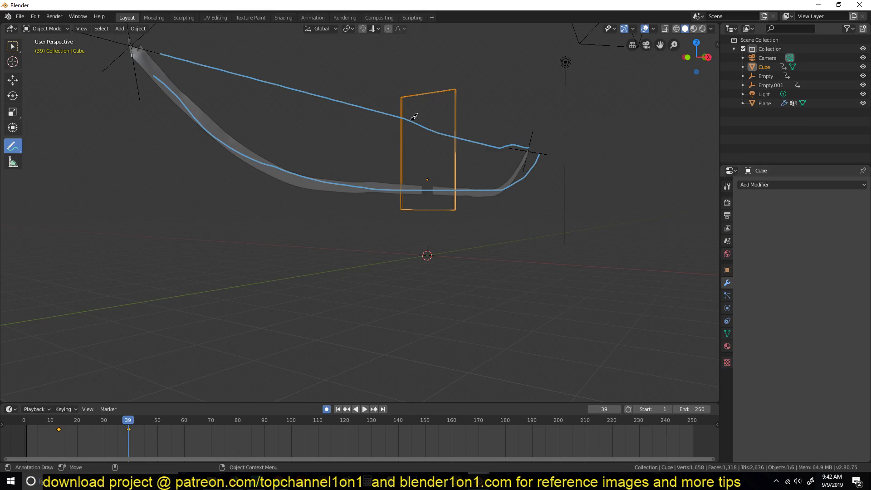
mouse_move(441, 120)
middle_down()
mouse_move(467, 151)
mouse_move(440, 158)
mouse_move(500, 125)
middle_up()
key(ctrl+z)
key(ctrl+z)
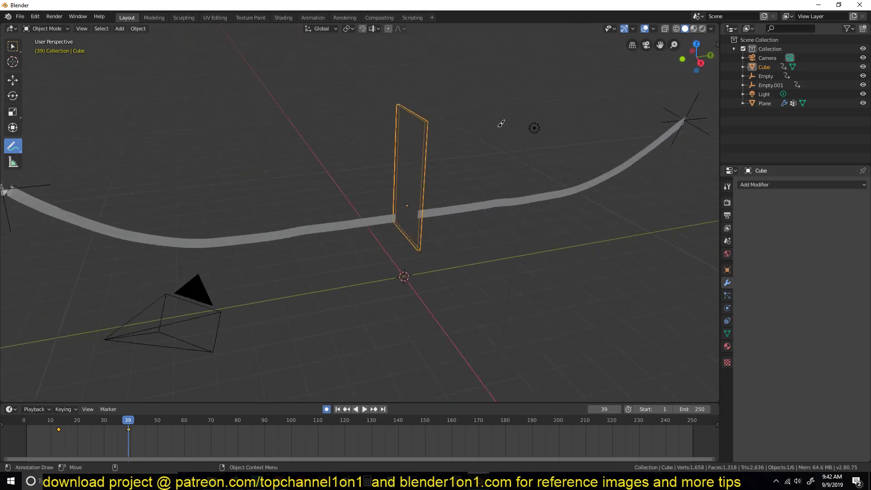
Play the animation from frame 0 and stop at frame 34 to watch the ribbon as the cube rises.
drag(89, 441, 10, 440)
key(space)
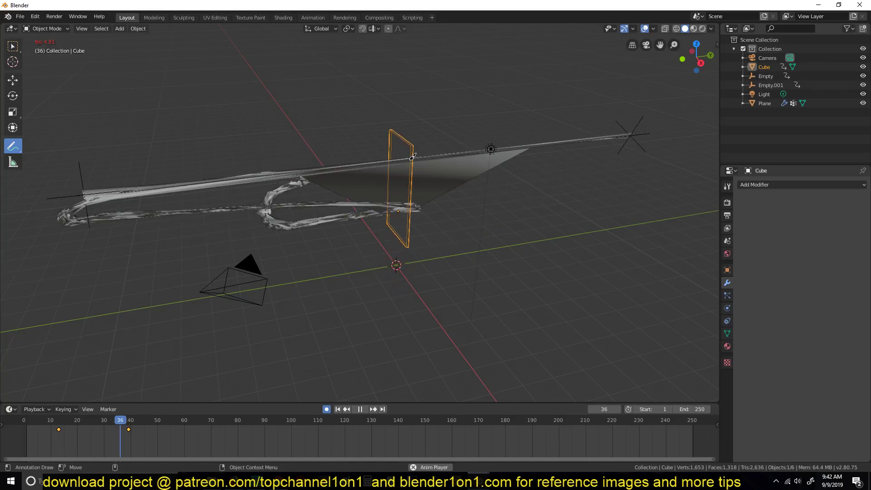
key(shift+Left)
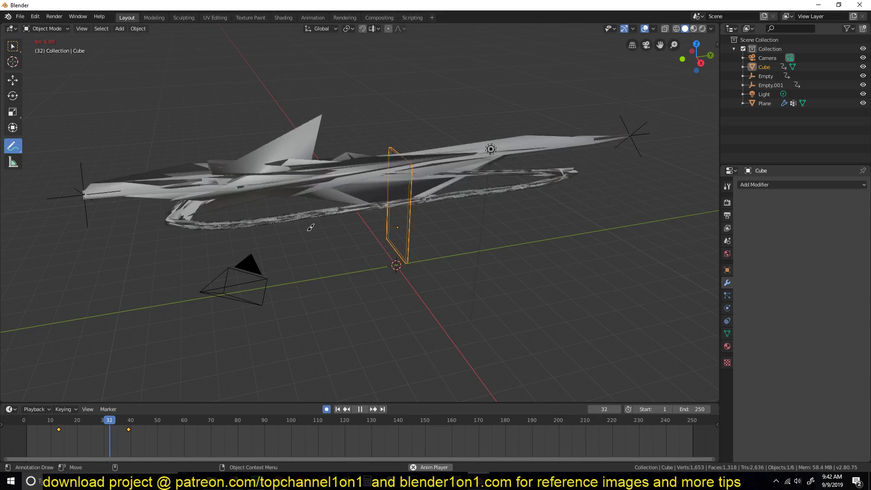
key(space)
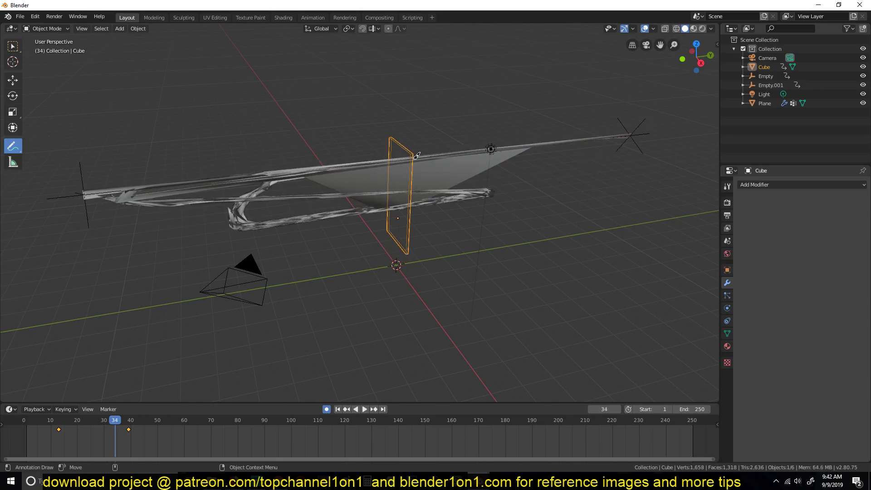
Activate the Move tool, go back to frame 8 and select the ribbon to review its modifier stack.
click(13, 80)
middle_drag(363, 191, 422, 196)
drag(58, 426, 45, 426)
middle_drag(353, 207, 362, 234)
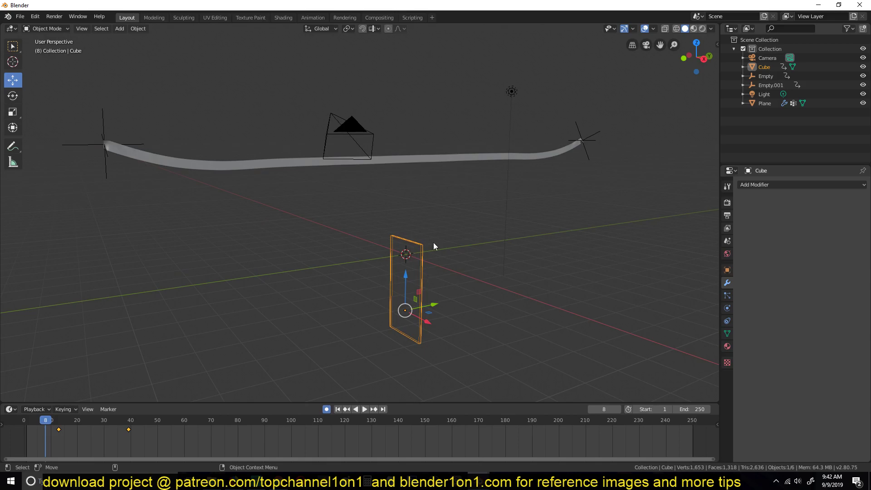
click(418, 157)
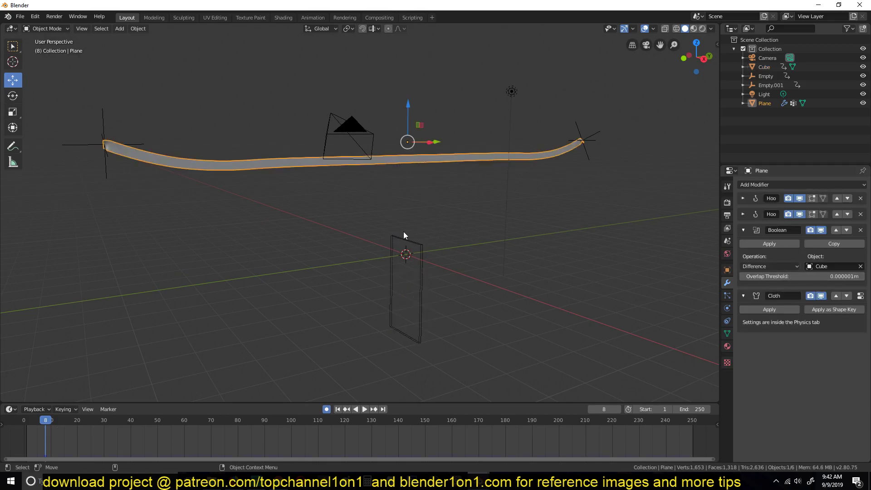
scroll(404, 232, up, 2)
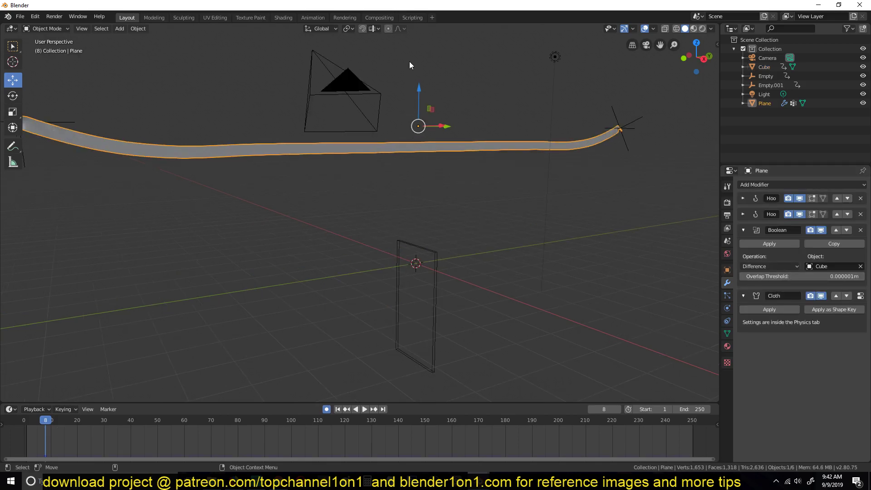
Advance the simulation to frame 53 and examine the gap in the ribbon beneath the cube.
middle_drag(404, 144, 418, 186)
click(101, 421)
key(space)
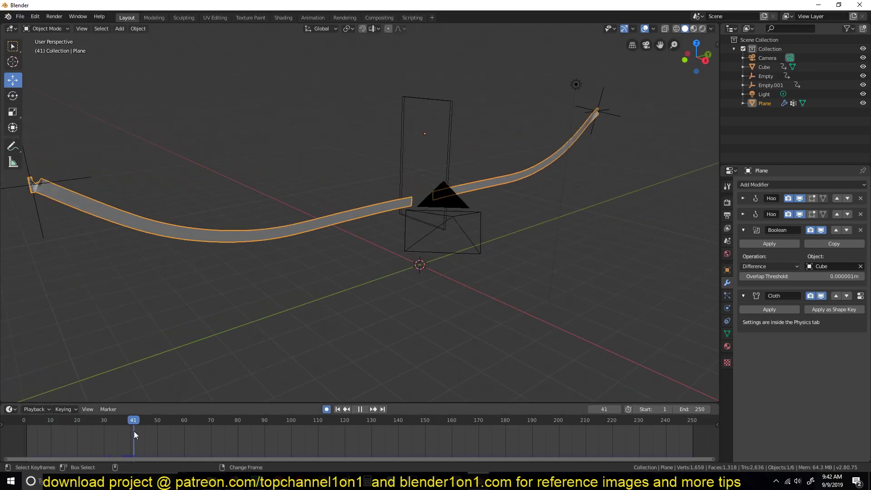
drag(135, 431, 167, 432)
middle_drag(277, 324, 234, 313)
middle_drag(433, 199, 452, 190)
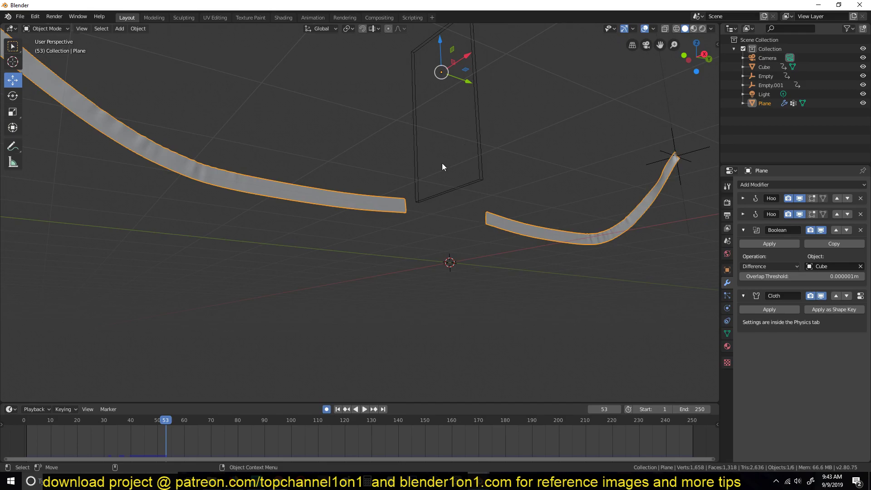
middle_drag(398, 207, 466, 224)
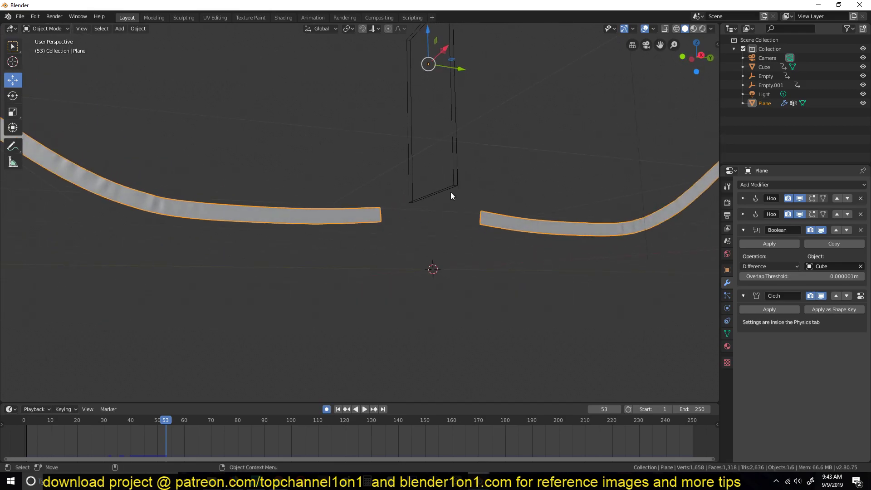
Select the cube and the ribbon alternately to compare the cube's position with the ribbon's cut ends.
click(456, 145)
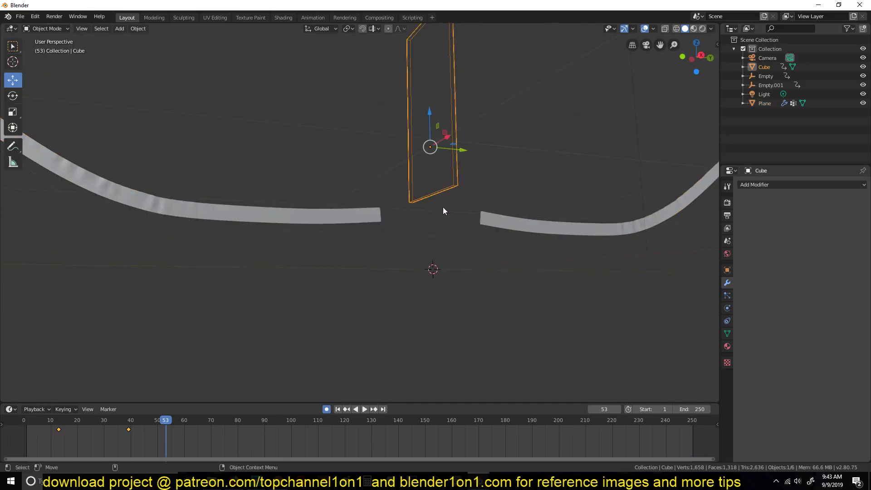
click(354, 218)
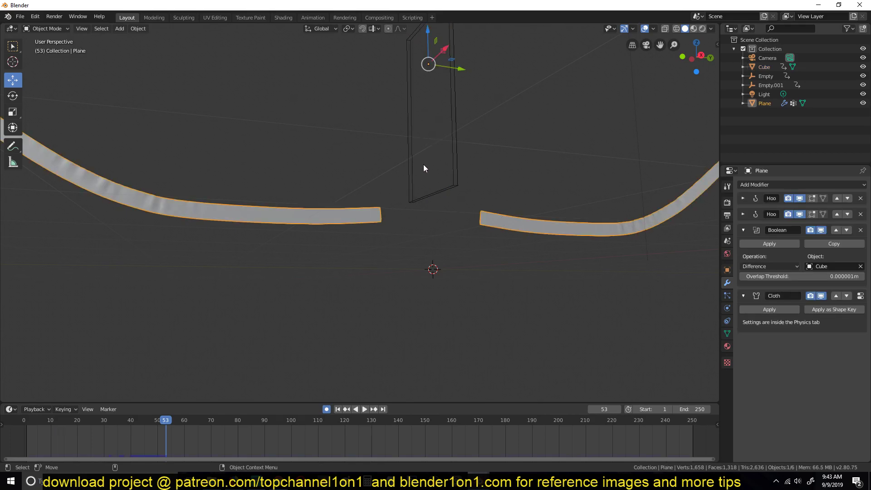
click(452, 105)
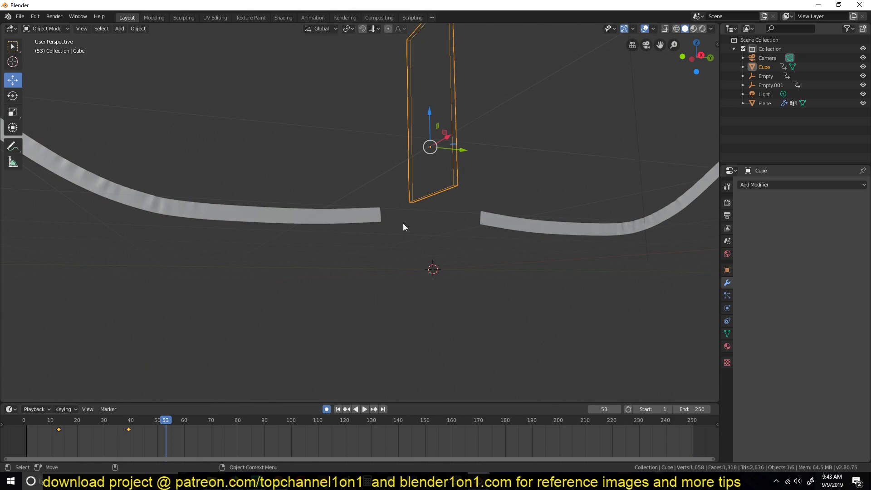
click(347, 220)
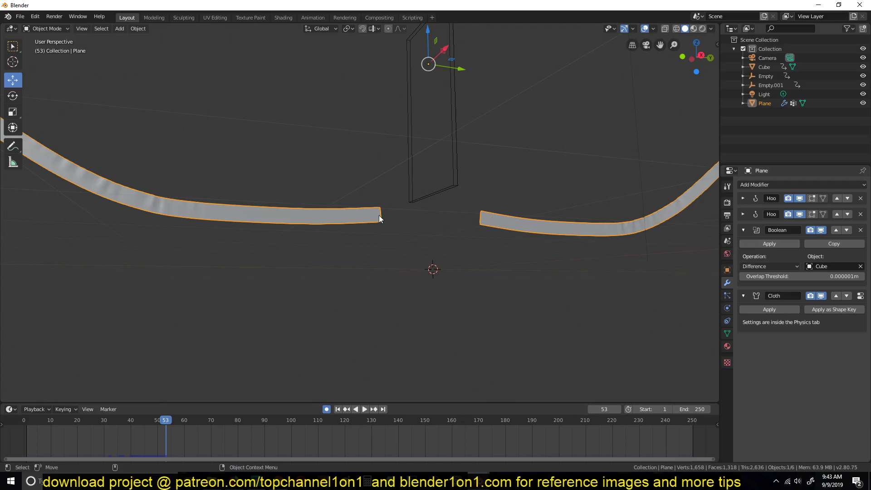
scroll(286, 191, down, 2)
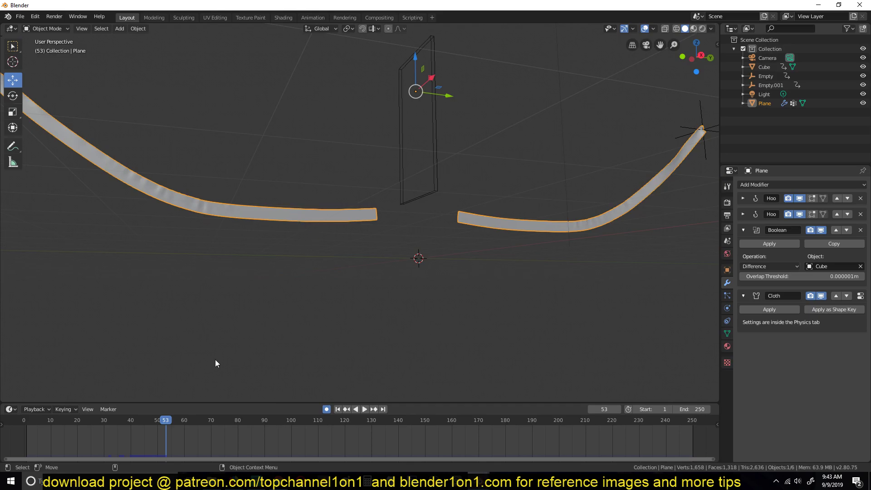
Replay the ribbon simulation from frame 0 to frame 36, then return to frame 0.
drag(105, 437, 18, 443)
key(space)
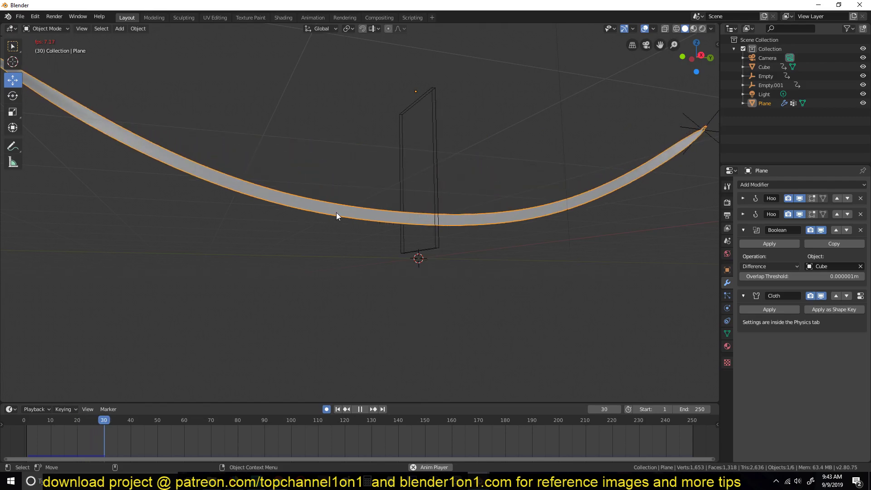
key(space)
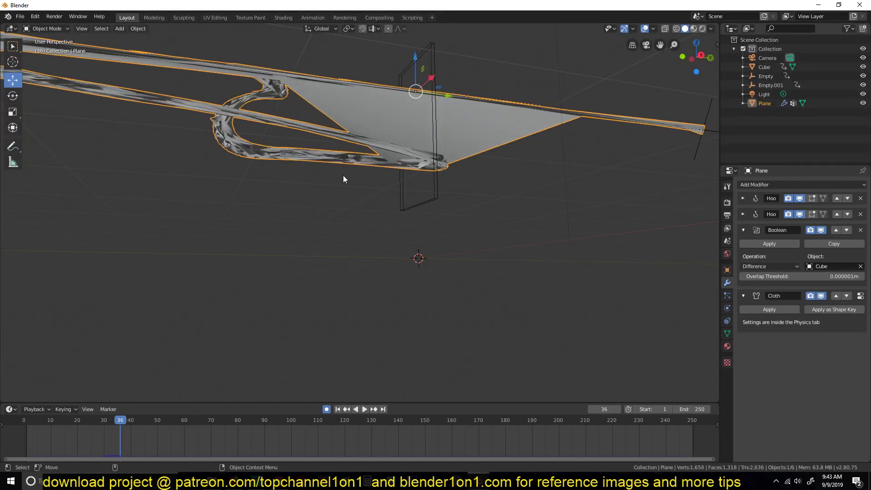
click(22, 434)
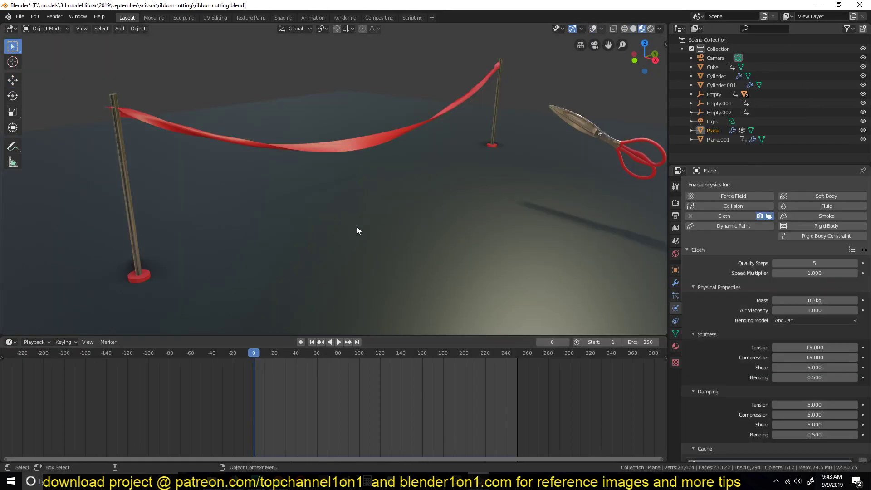
In the finished ribbon cutting.blend scene, play the scissors animation and show the viewport overlays to examine the hidden cutting cube.
key(space)
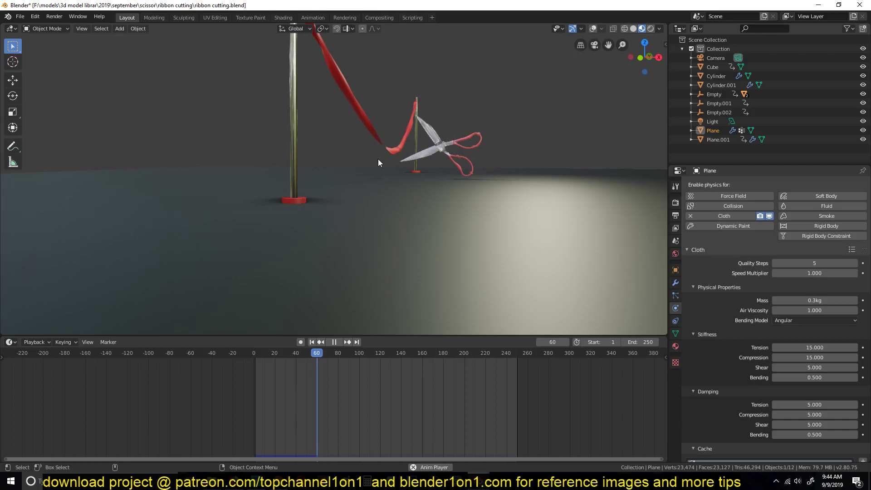
key(space)
click(593, 29)
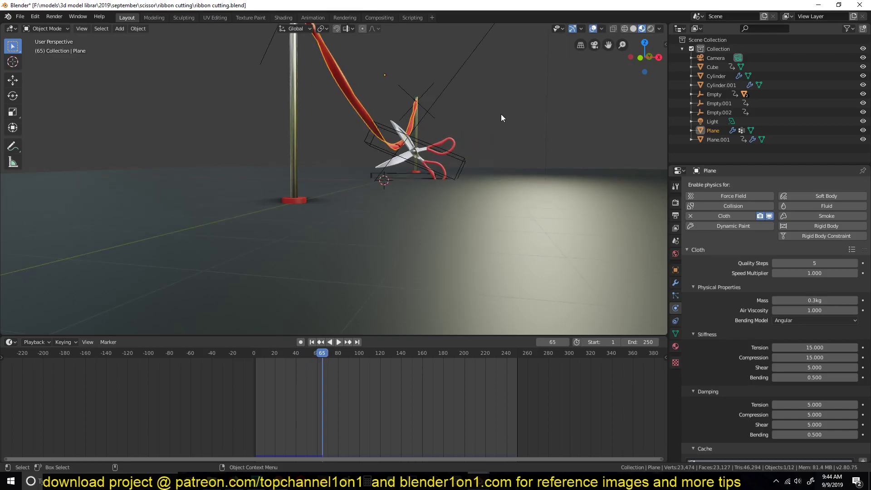
key(KP_0)
key(space)
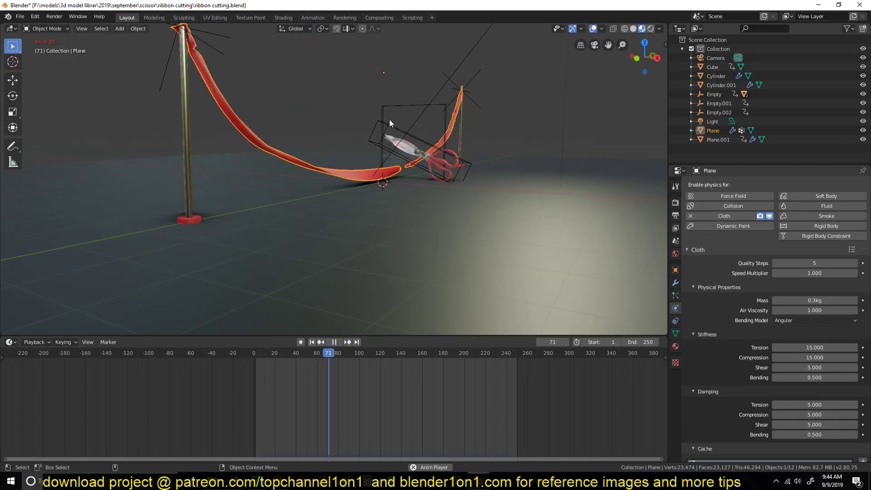
key(space)
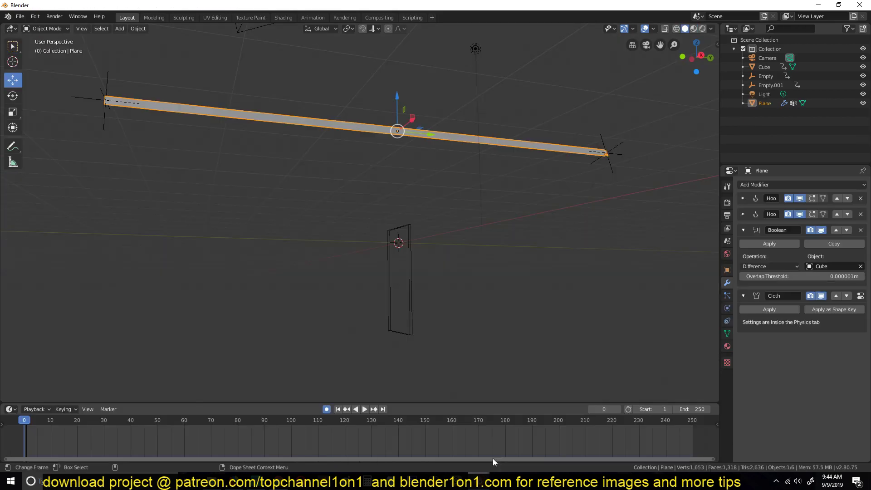
Hide the ribbon's Boolean modifier in the viewport and play the cloth simulation to frame 103 so the ribbon sags uncut.
middle_drag(435, 363, 429, 156)
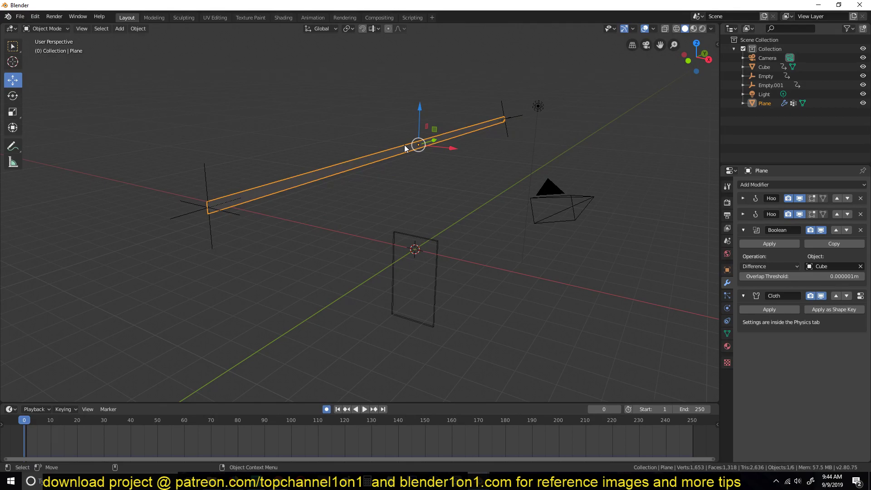
mouse_move(406, 148)
middle_down()
mouse_move(421, 147)
mouse_move(401, 139)
middle_up()
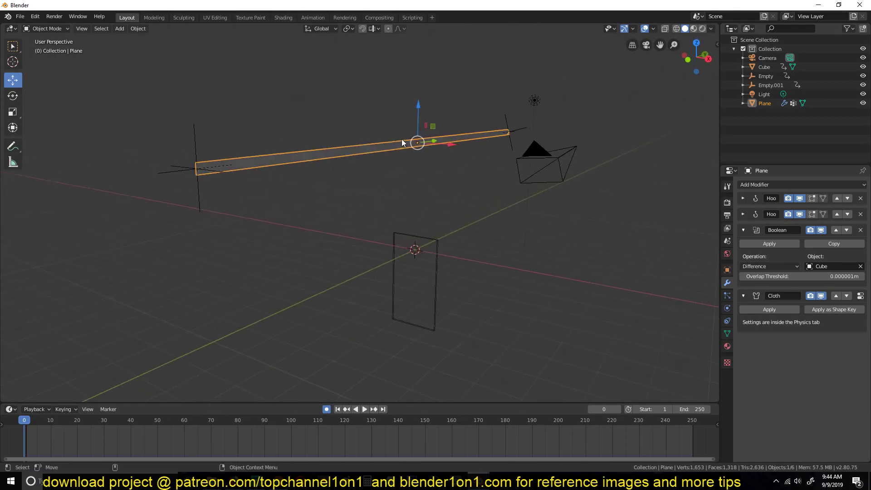
key(space)
key(space)
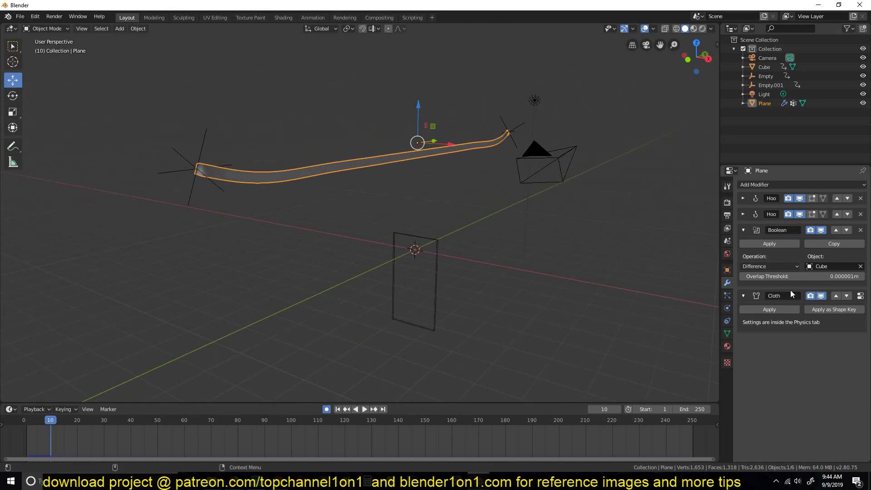
click(823, 231)
key(space)
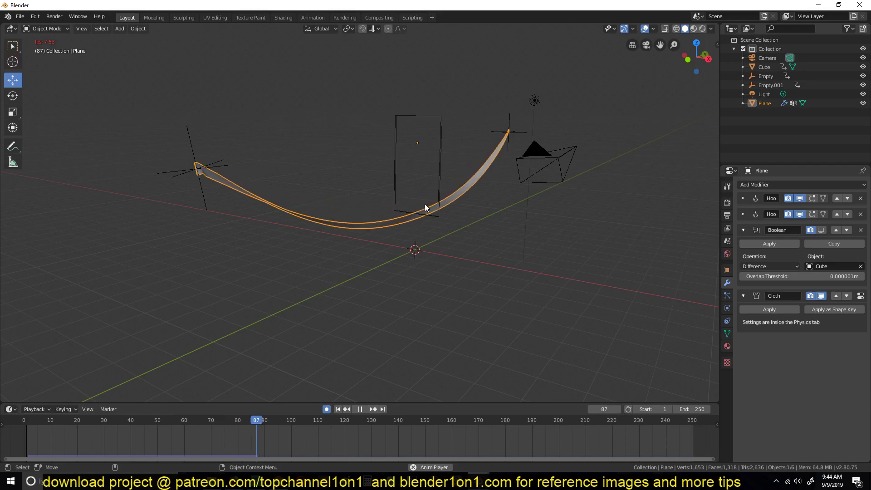
key(space)
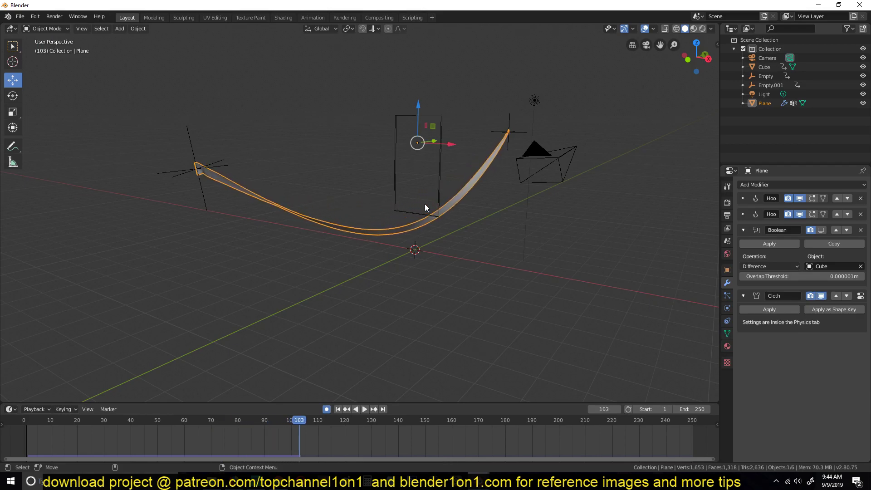
Apply the Cloth modifier to the sagging ribbon and replay the animation from the beginning to frame 62.
click(784, 311)
click(42, 436)
key(space)
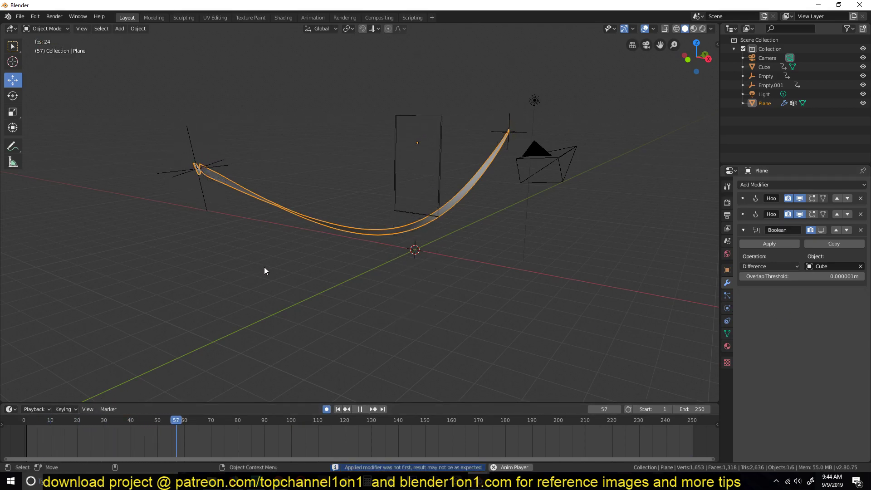
key(space)
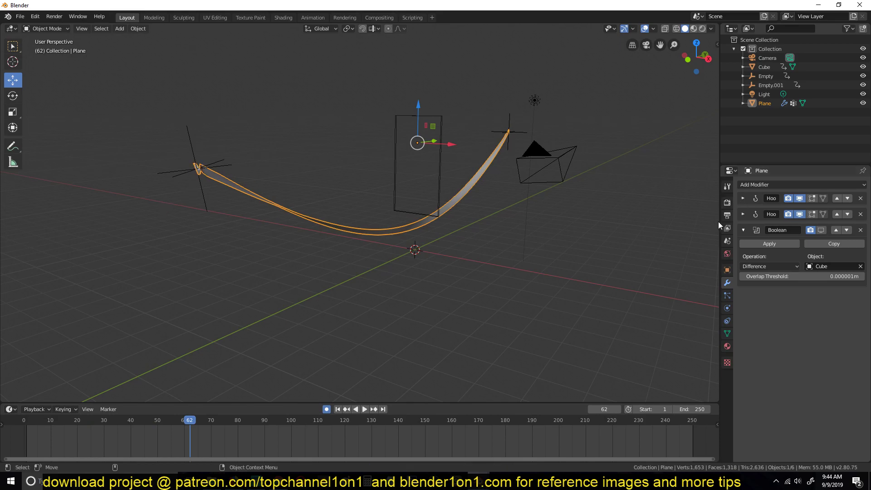
Hide both Hook modifiers in the viewport and replay from the beginning to frame 23 to check the ribbon against the cube.
click(800, 199)
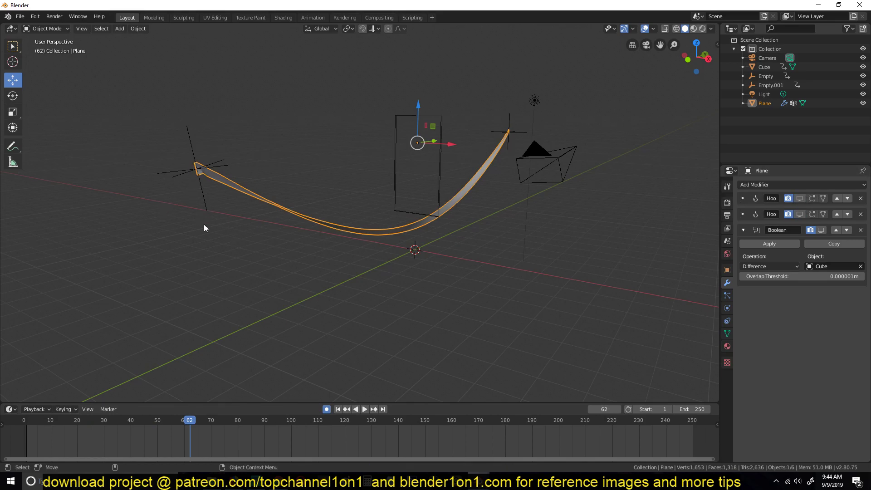
click(17, 445)
key(space)
key(space)
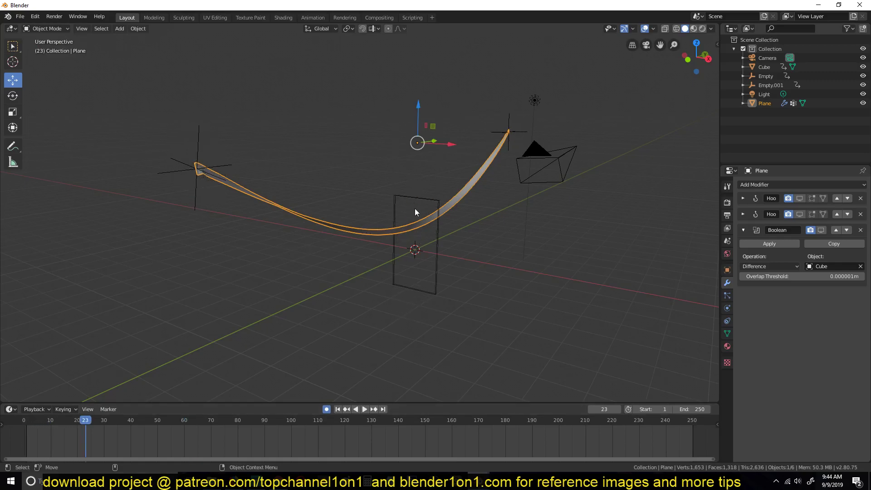
middle_drag(451, 195, 395, 231)
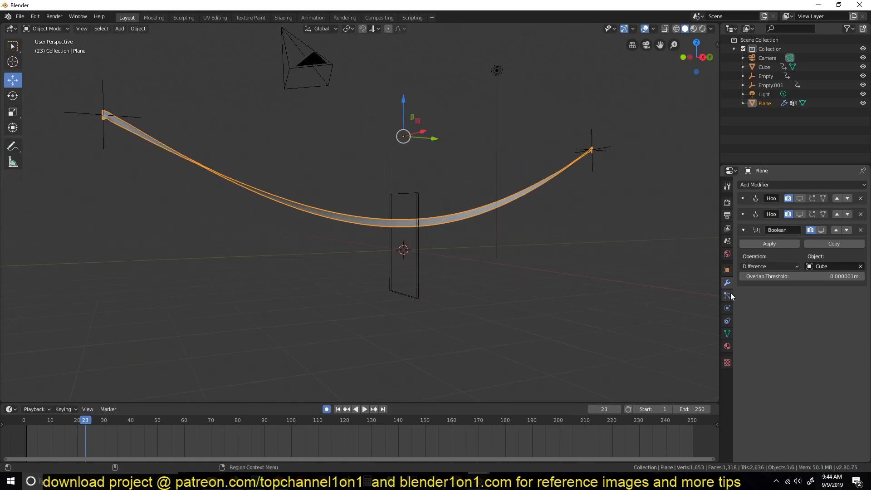
Add new Cloth physics to the sagging ribbon and return to frame 0.
click(728, 308)
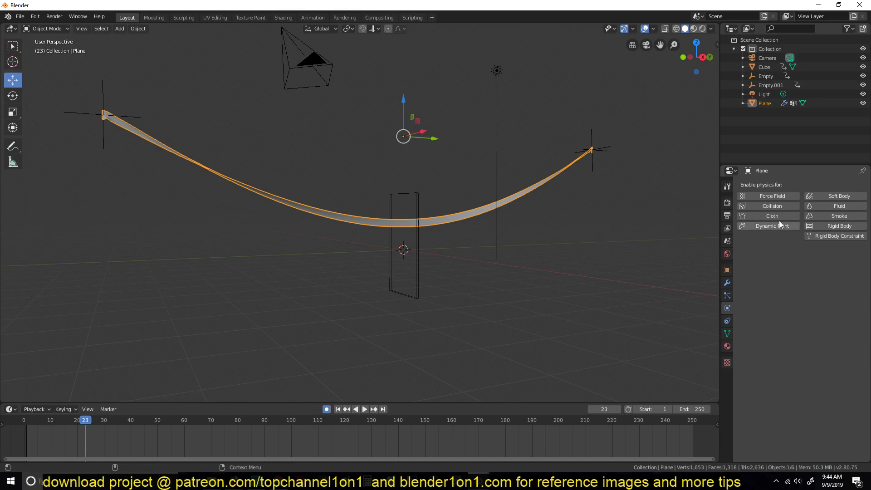
click(767, 216)
drag(56, 418, 7, 429)
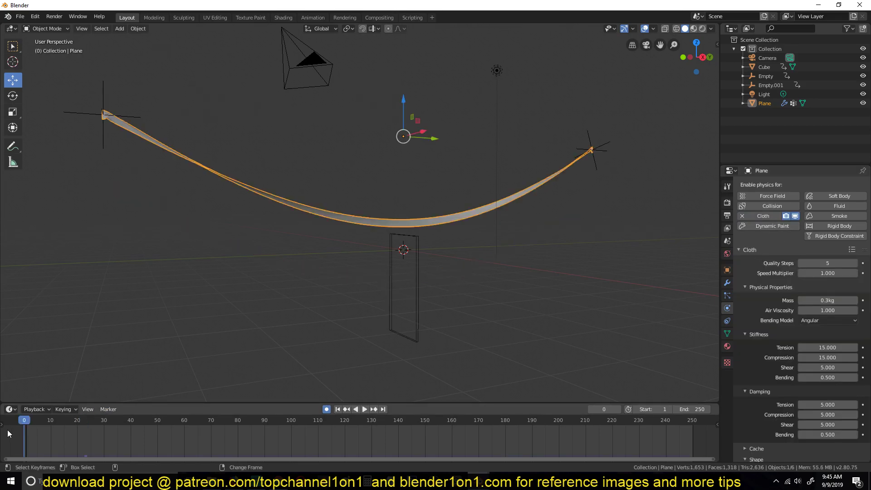
Test-play the new cloth simulation from frame 0 to see how the ribbon ends behave, then return to frame 0.
middle_drag(490, 199, 437, 230)
scroll(427, 249, up, 4)
key(space)
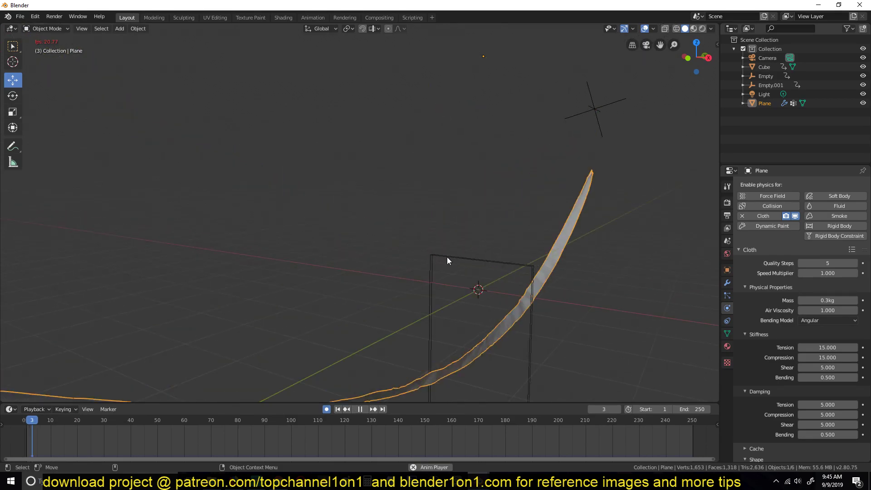
key(Escape)
scroll(443, 227, down, 4)
key(space)
key(Escape)
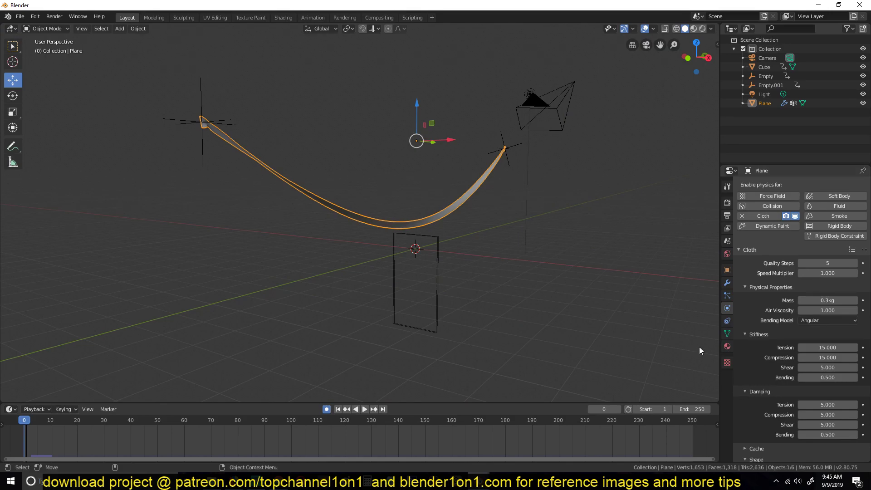
Set the cloth's Pin Group to Group, test-play the ribbon simulation, and return to frame 0.
scroll(699, 350, down, 3)
scroll(777, 323, down, 10)
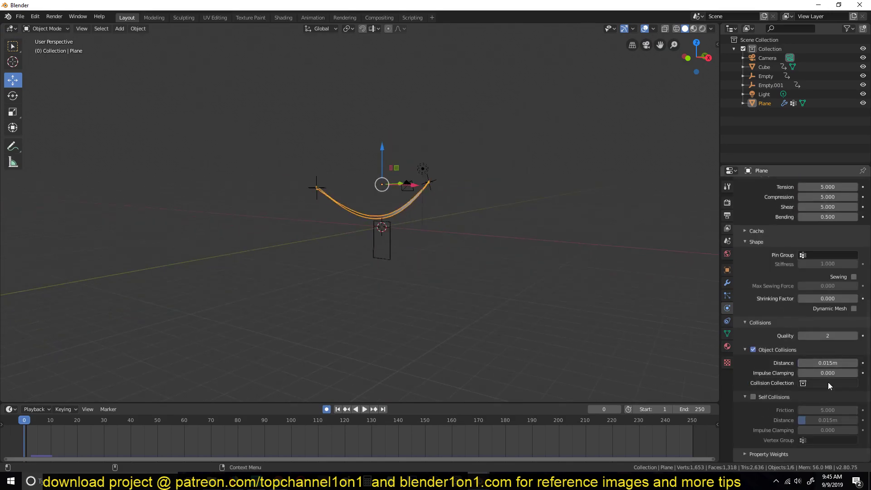
scroll(829, 383, up, 3)
click(831, 310)
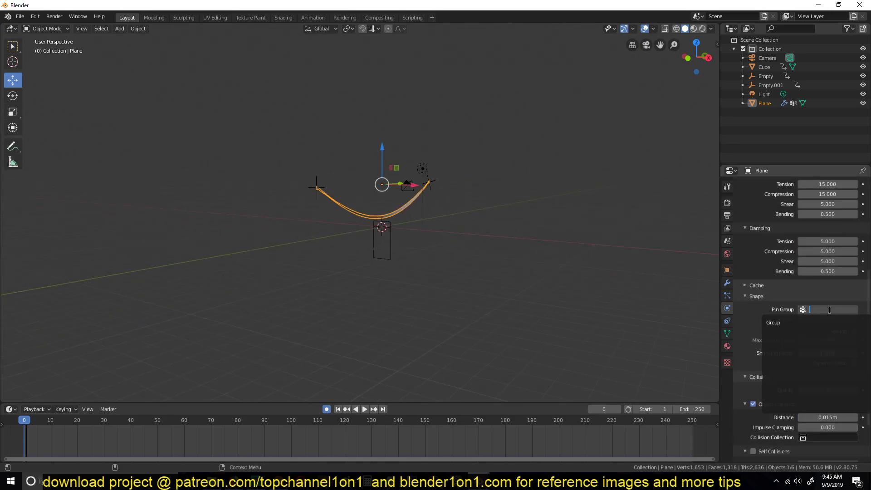
click(817, 320)
scroll(463, 242, up, 3)
scroll(462, 235, up, 2)
key(space)
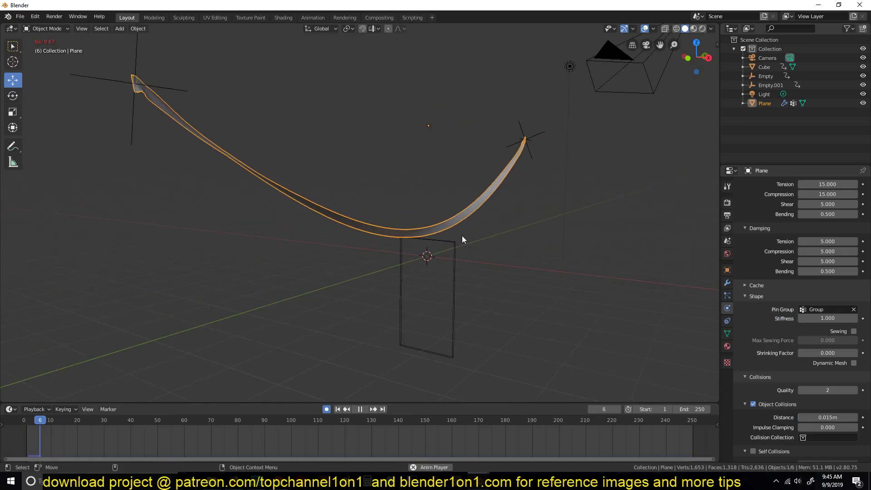
key(Escape)
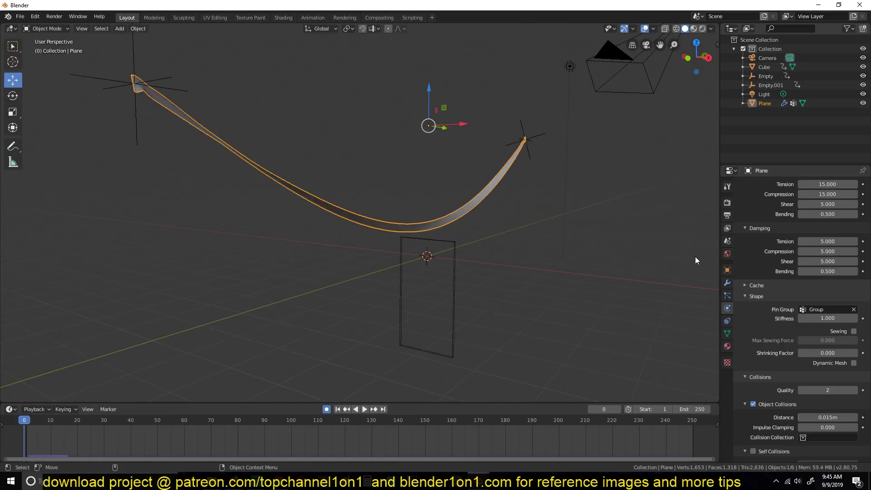
Show the Boolean modifier in the viewport again and replay the simulation up to frame 37.
click(727, 295)
click(727, 309)
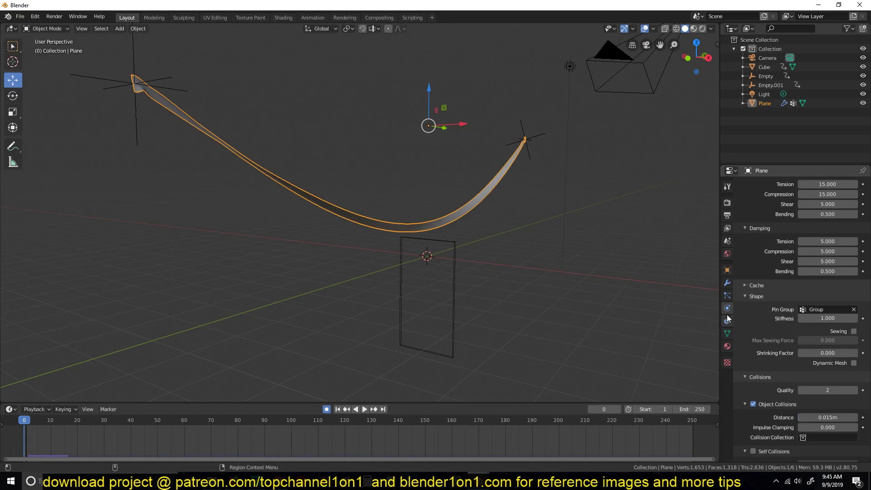
click(728, 283)
click(821, 230)
key(space)
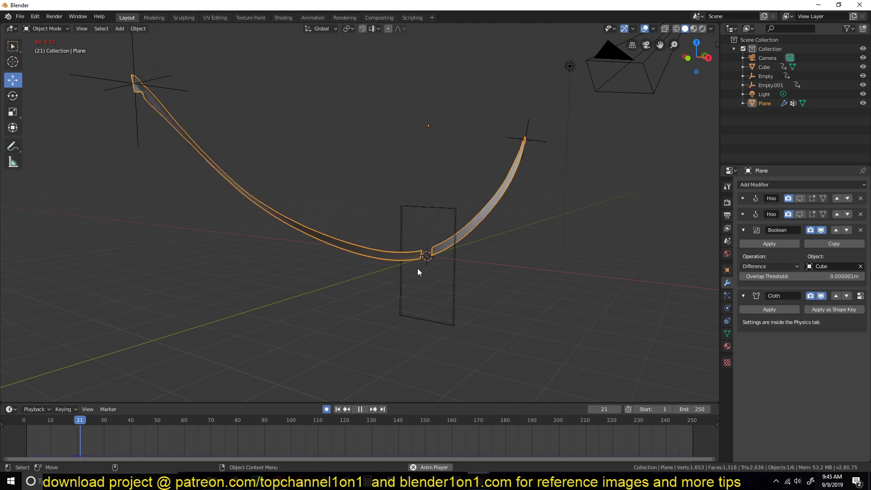
key(shift+Left)
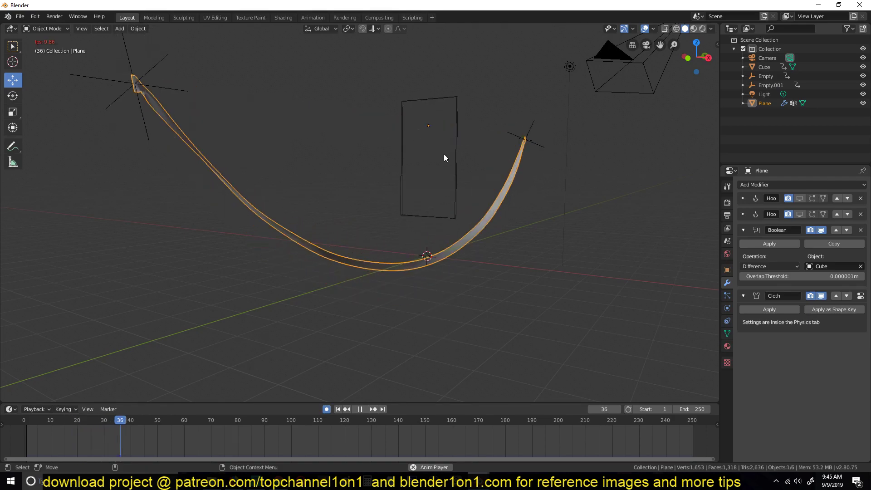
key(space)
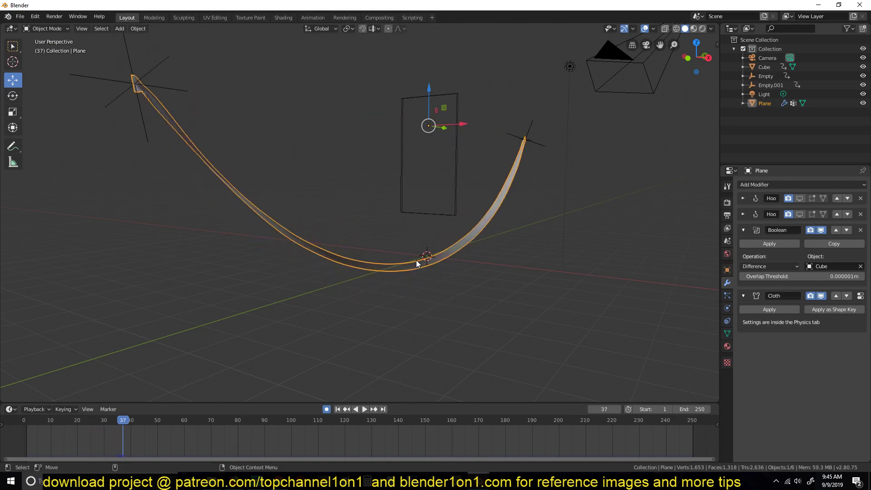
At frame 37, lengthen the cutter cube by moving its bottom face down along global Z past the ribbon.
key(Tab)
key(Tab)
key(alt+a)
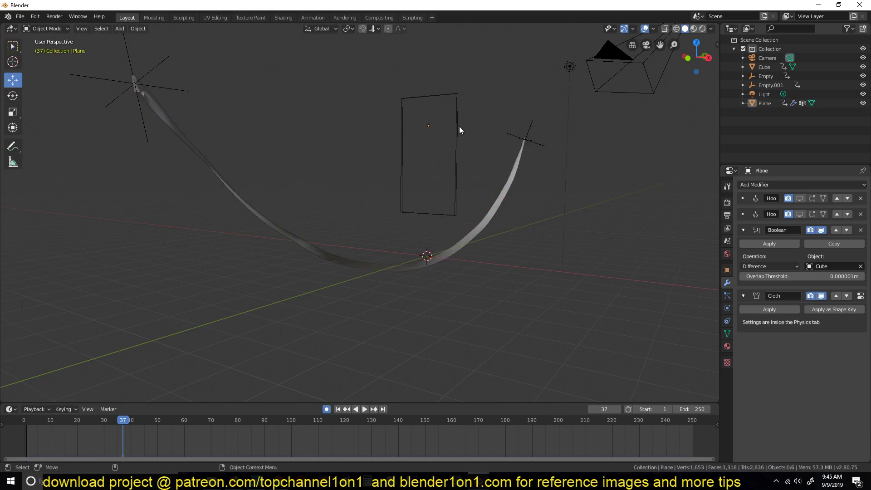
click(460, 125)
key(Tab)
middle_drag(458, 206, 414, 187)
key(alt+a)
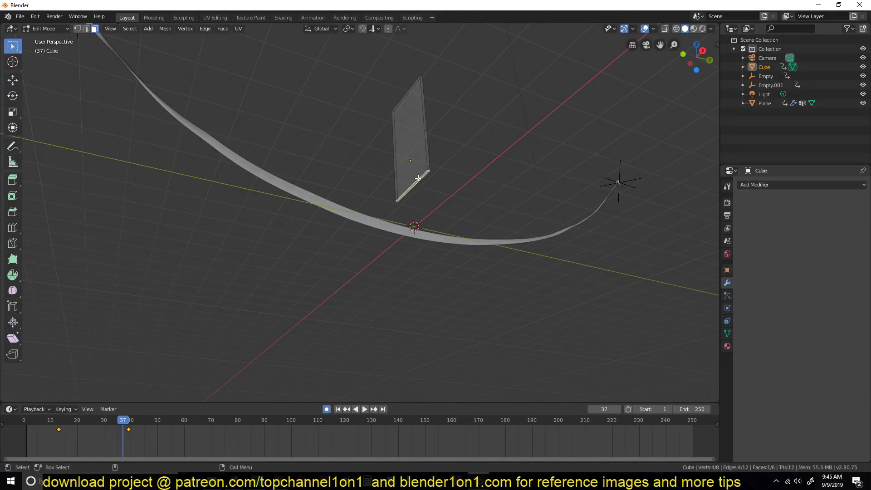
key(g)
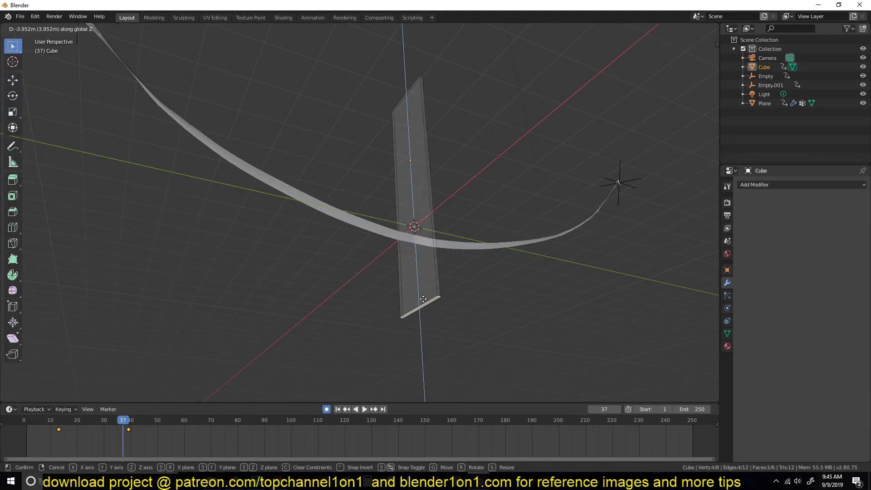
click(425, 289)
key(Tab)
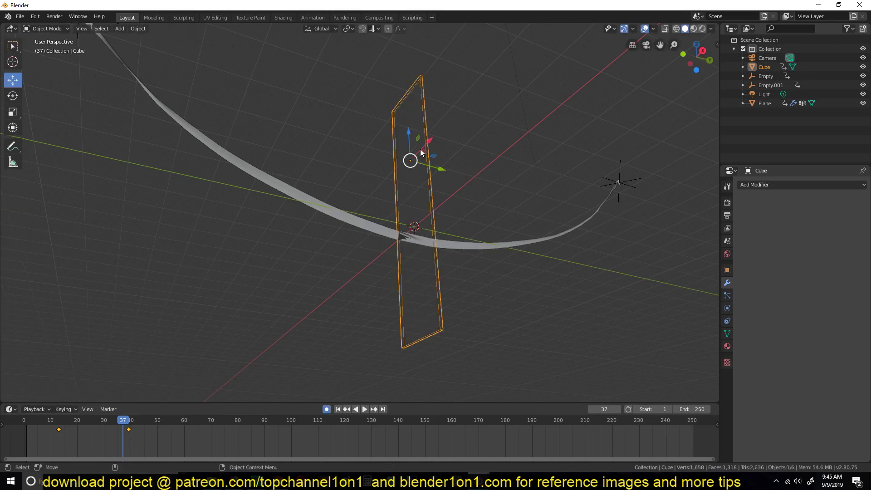
Replay the cutting simulation from the beginning past frame 40 to examine the cut with the longer cube, then return to frame 0.
middle_drag(425, 287, 429, 190)
key(shift+Left)
key(space)
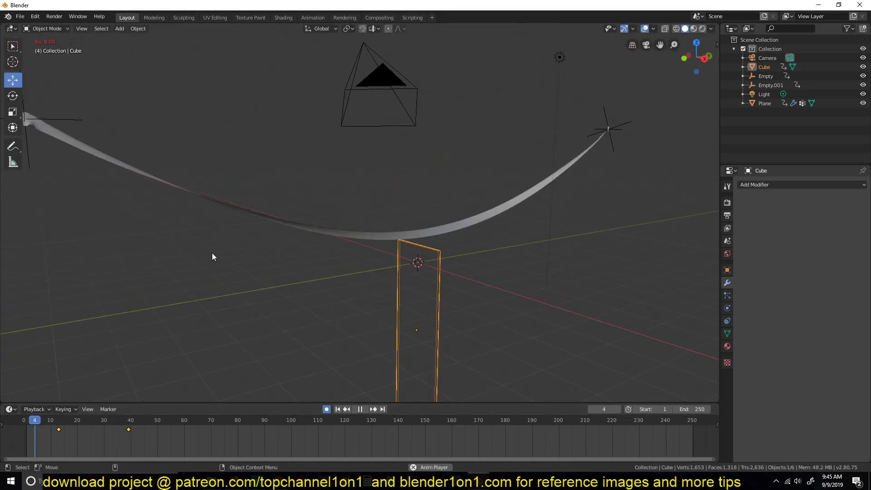
scroll(254, 220, down, 3)
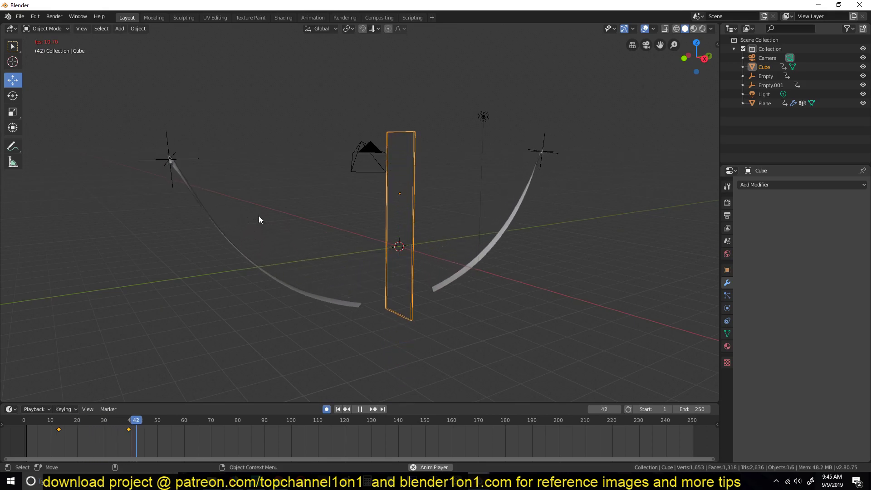
key(Escape)
In the right orthographic view, select the ribbon's middle faces above the cube and subdivide them twice.
scroll(318, 203, up, 3)
click(448, 248)
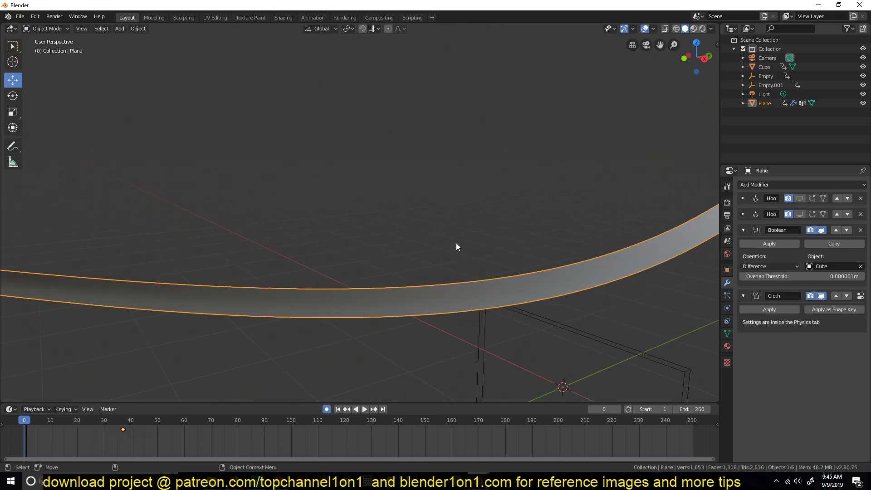
key(Tab)
middle_drag(455, 243, 409, 223)
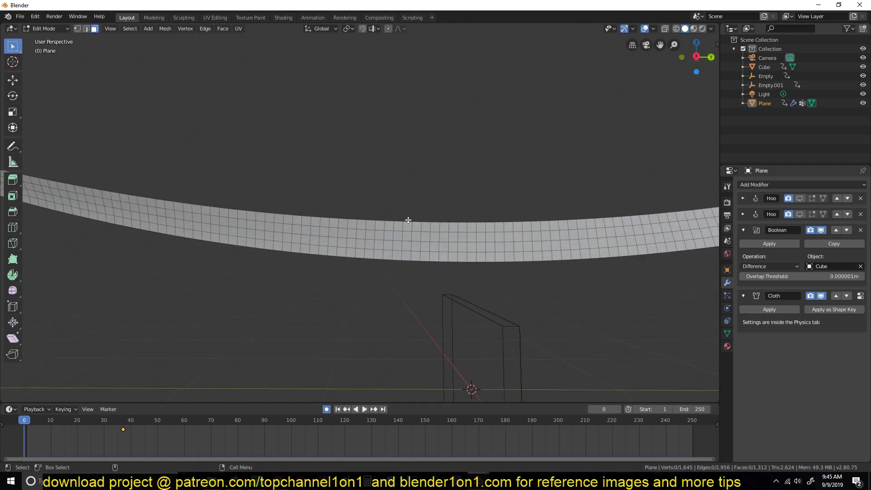
key(KP_8)
key(KP_1)
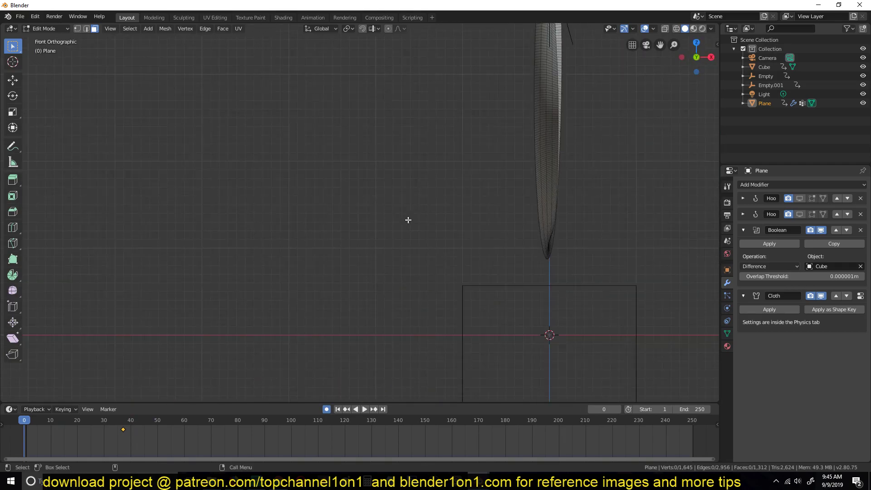
key(KP_3)
key(n)
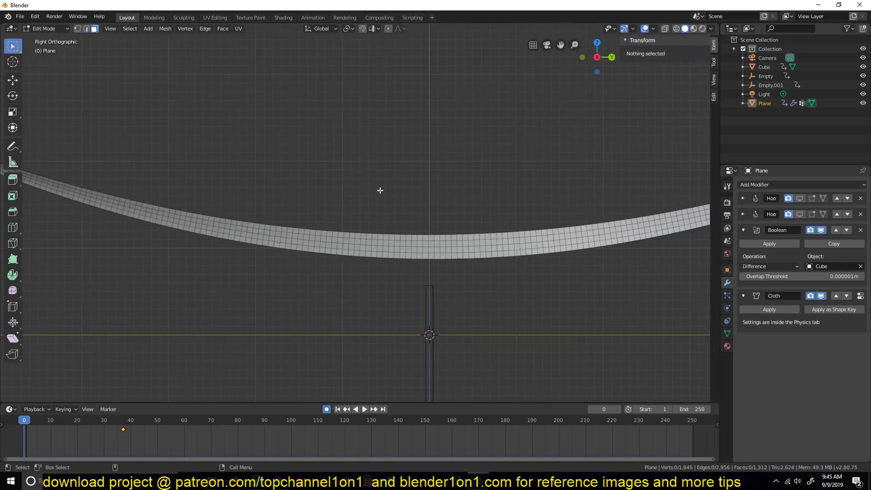
key(n)
drag(390, 210, 472, 284)
right_click(460, 255)
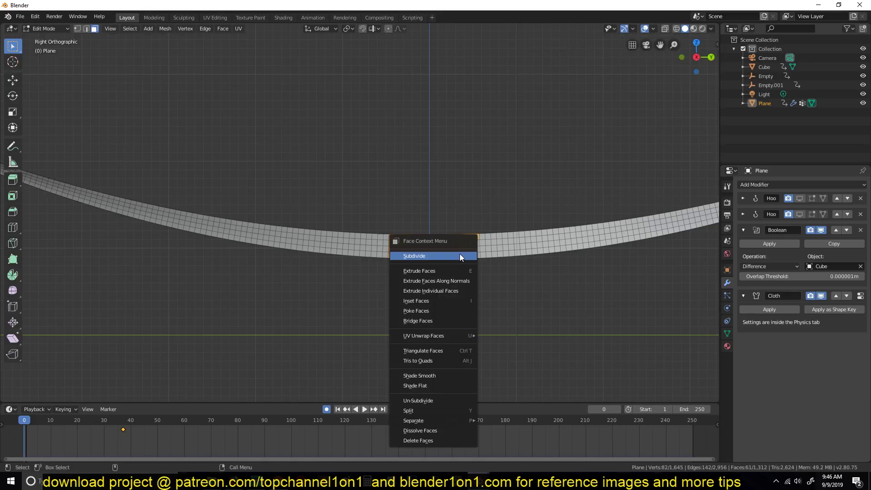
click(460, 254)
right_click(459, 254)
click(459, 255)
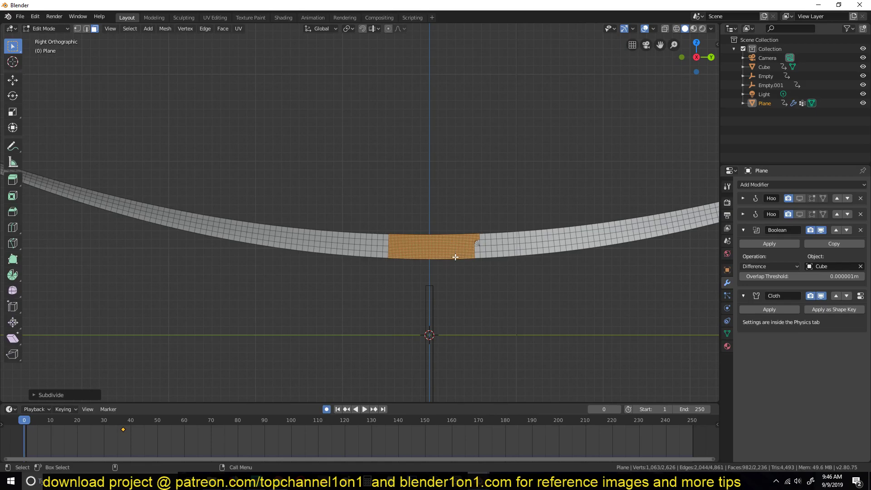
Leave mesh editing and replay the simulation past frame 20 to examine the subdivided ribbon, then return to frame 0.
middle_drag(428, 250, 432, 207)
key(space)
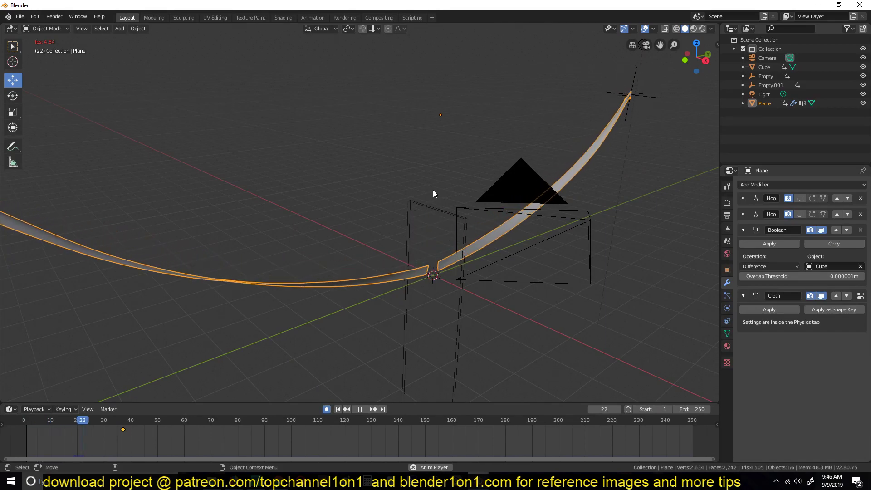
key(Escape)
Add a mesh plane at the origin and scale it up into a large floor beneath the ribbon.
scroll(433, 190, down, 4)
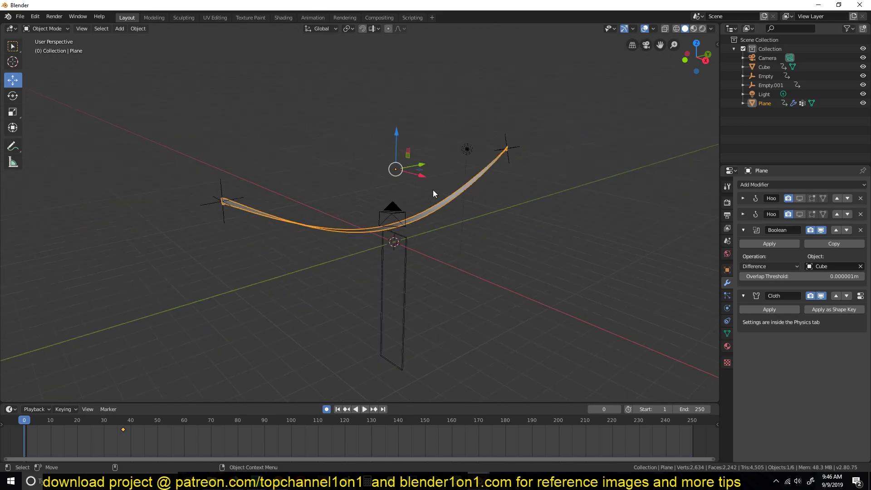
key(shift+a)
mouse_move(421, 180)
click(459, 181)
key(s)
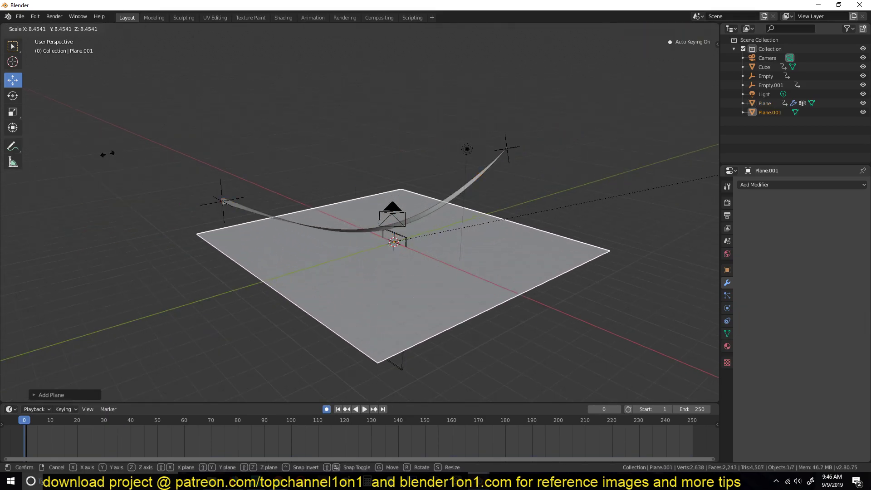
click(518, 106)
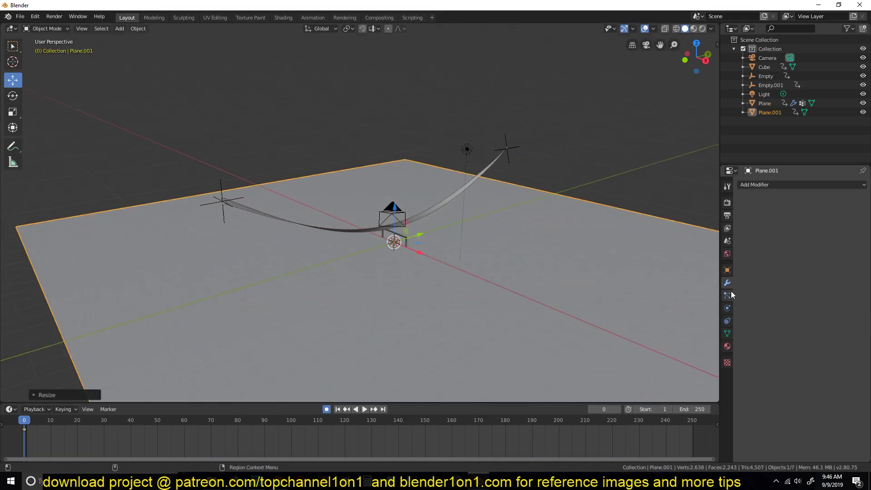
Enable Collision physics on the floor plane and play the simulation past frame 35 to check the ribbon against it.
click(727, 310)
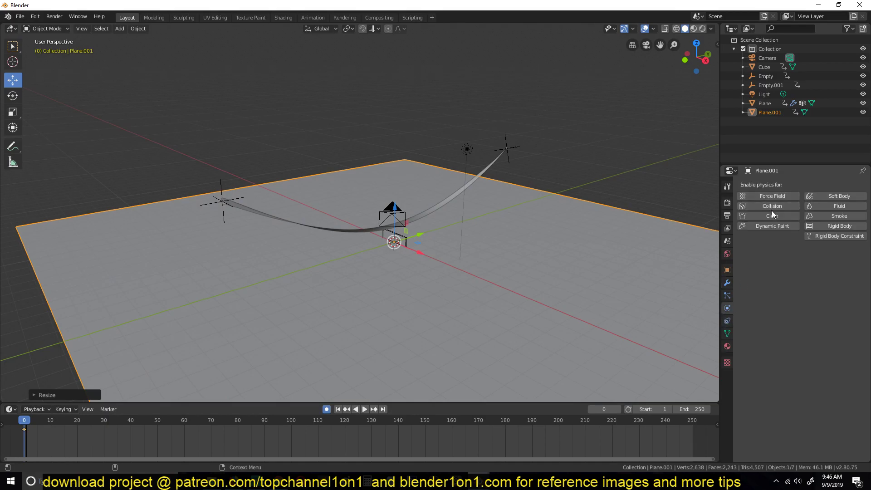
click(779, 208)
scroll(592, 190, up, 5)
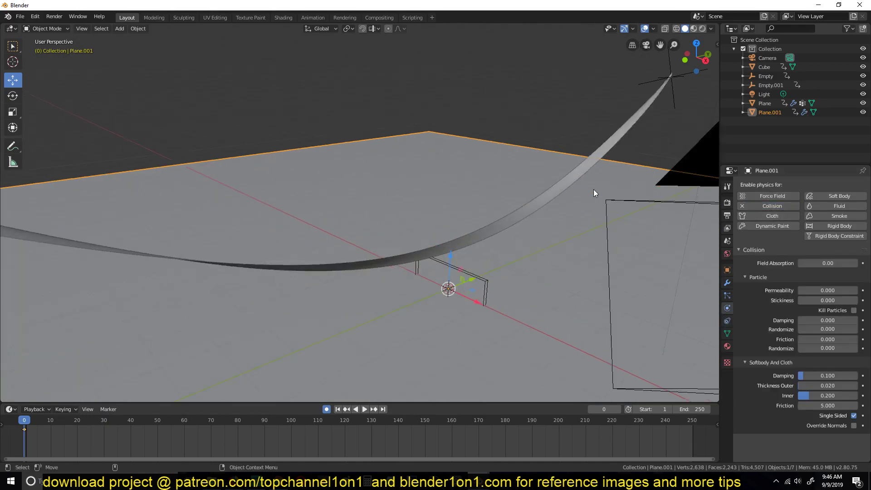
scroll(569, 176, down, 4)
key(space)
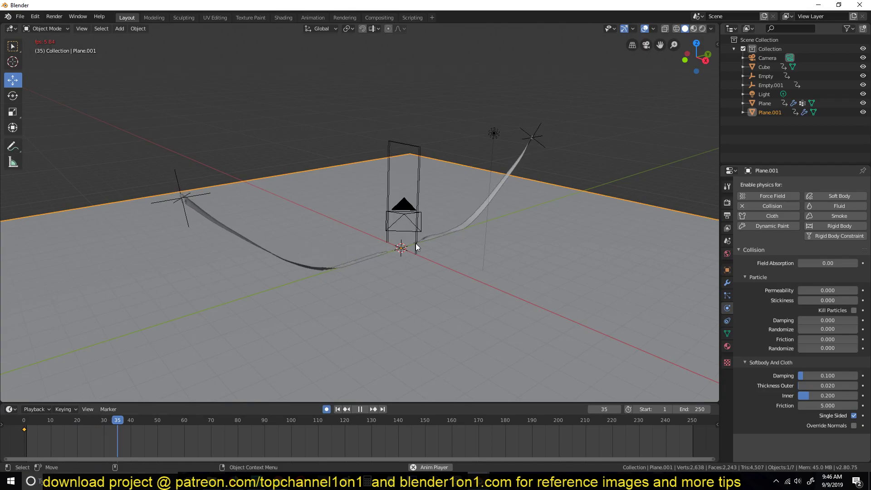
key(Escape)
Select the ribbon and move it up about 1.36 m along global Z, away from the floor.
middle_drag(416, 243, 399, 226)
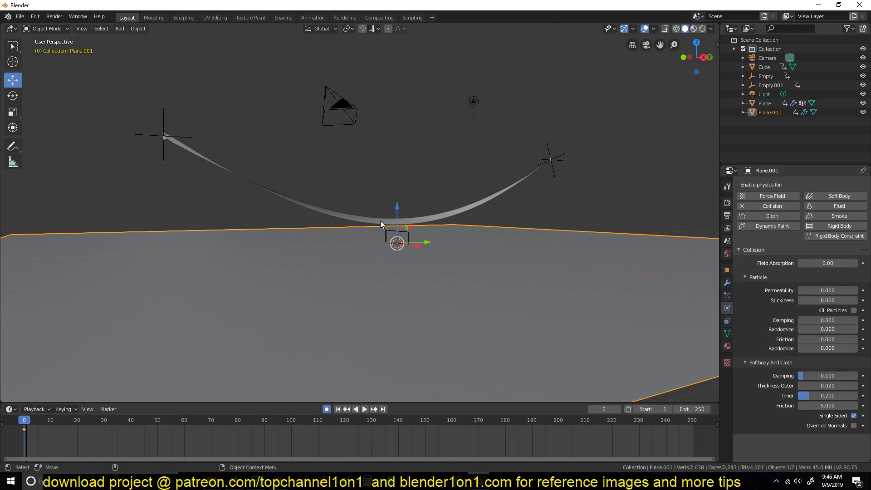
click(385, 221)
middle_drag(408, 201, 411, 241)
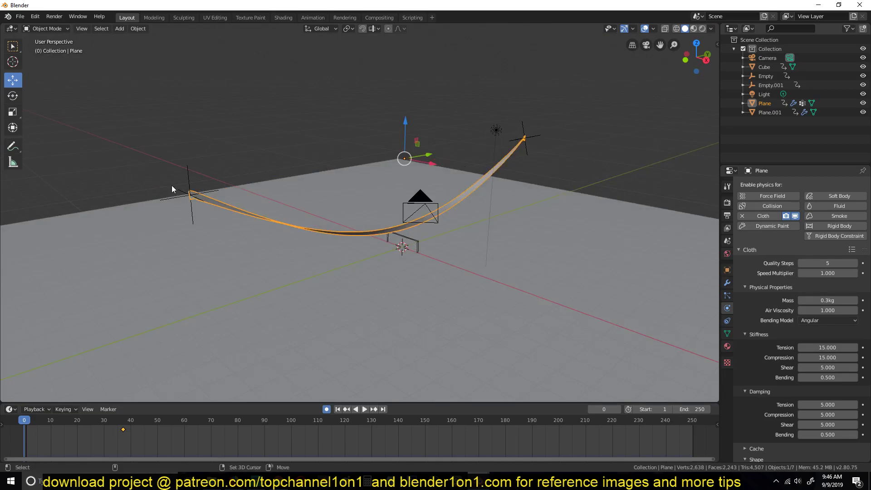
shift+click(524, 136)
click(277, 227)
key(g)
key(z)
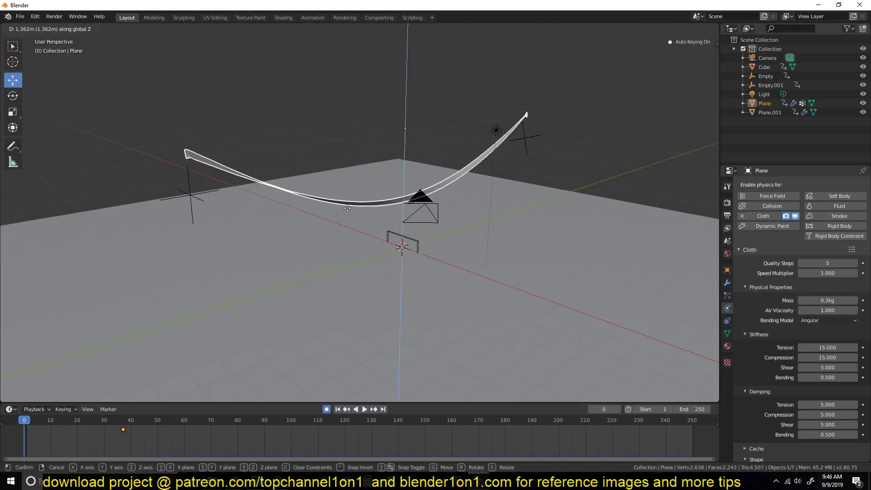
click(348, 208)
Delete the ribbon's keyframes at frames 0 and 37, then replay the simulation from the beginning to frame 53.
key(space)
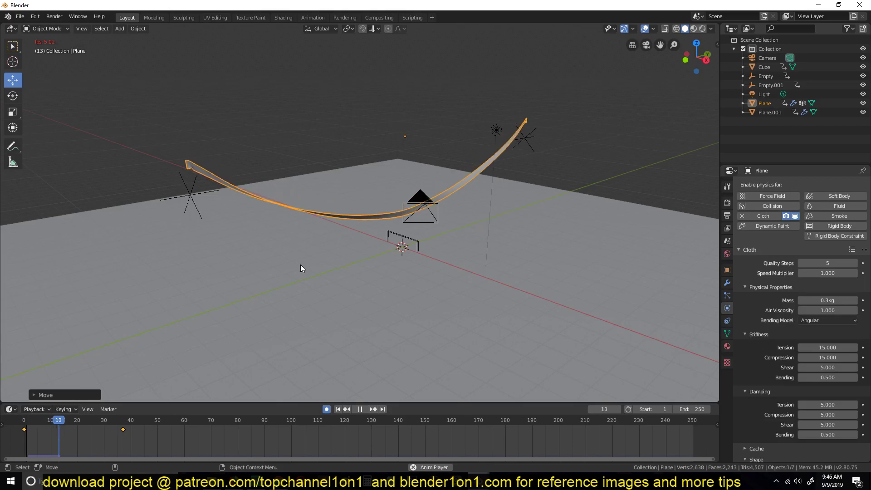
key(x)
click(109, 440)
key(shift+Left)
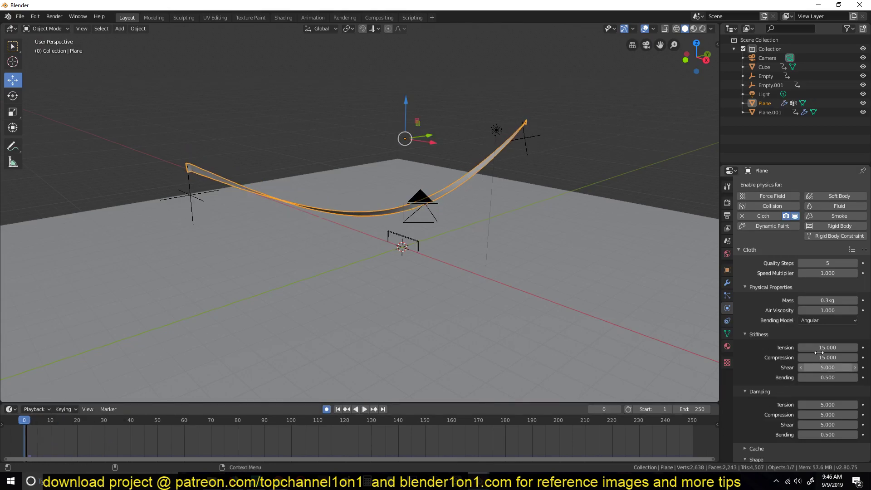
key(space)
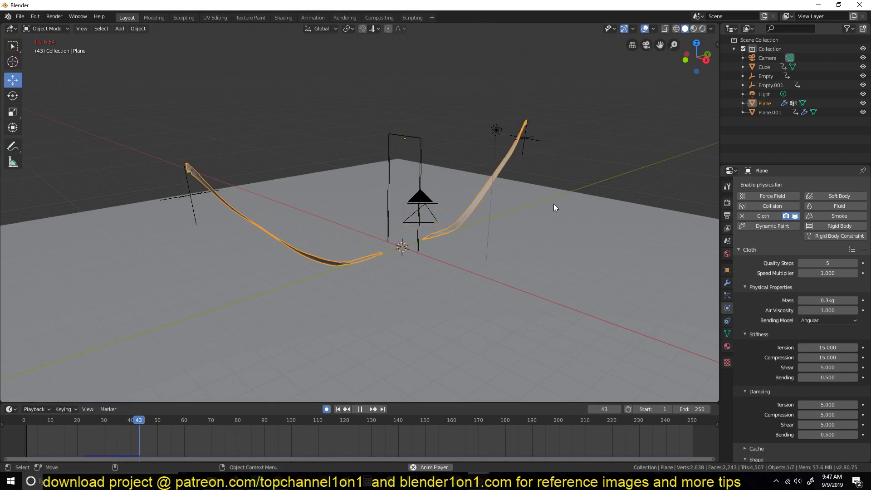
key(space)
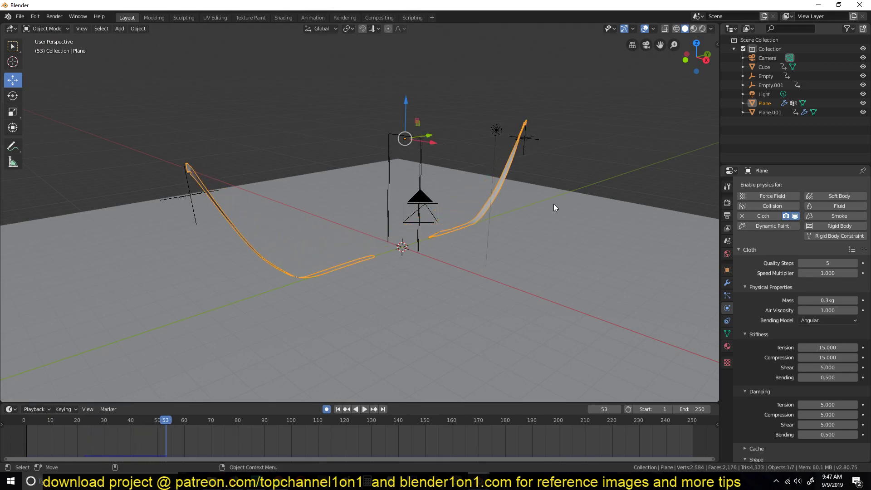
Switch to the Blender window with ribbon cutting.blend and select the scissors' empty to examine its keyframes around frame 77.
mouse_move(456, 482)
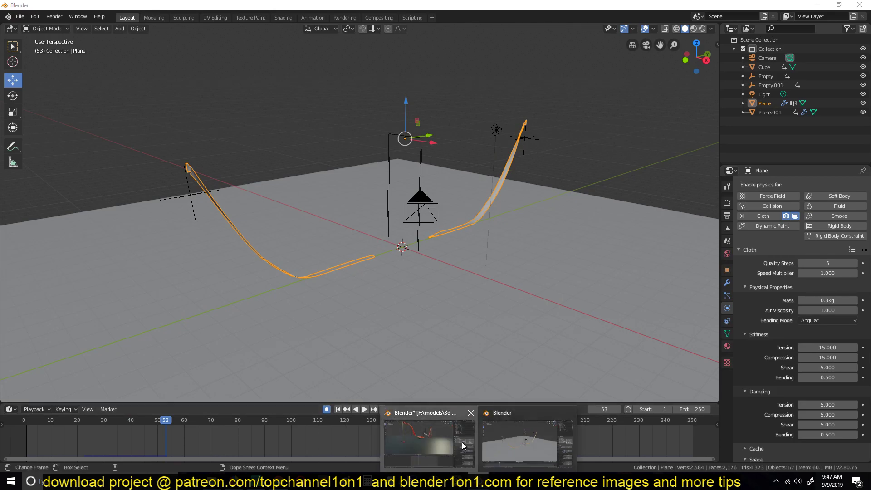
click(462, 442)
middle_drag(426, 186, 394, 176)
middle_drag(435, 141, 436, 193)
scroll(439, 144, up, 4)
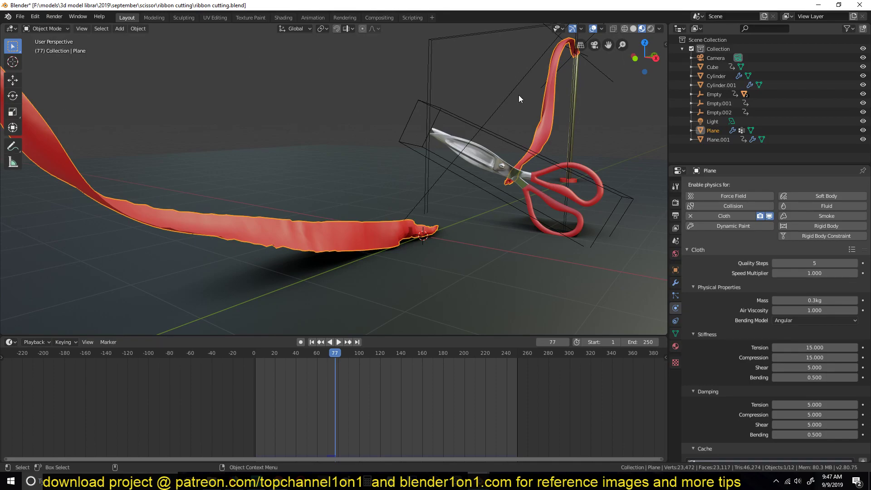
click(519, 150)
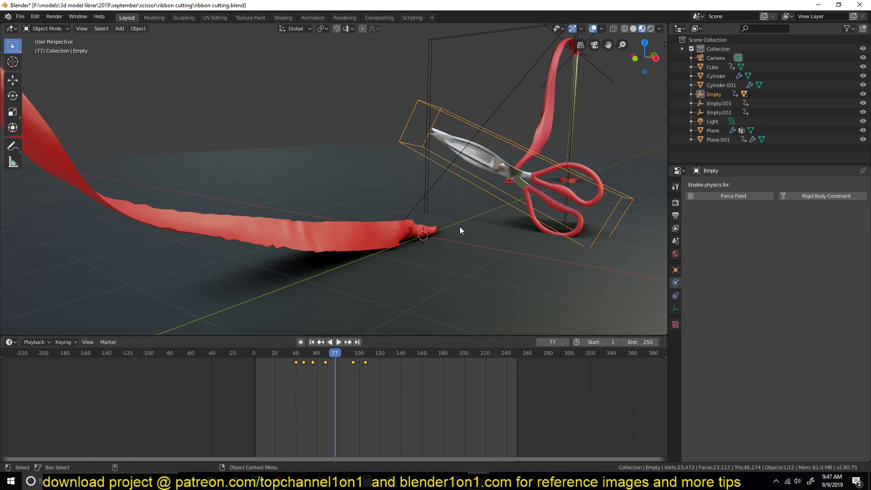
mouse_move(321, 388)
mouse_down()
mouse_move(312, 387)
mouse_move(335, 390)
mouse_up()
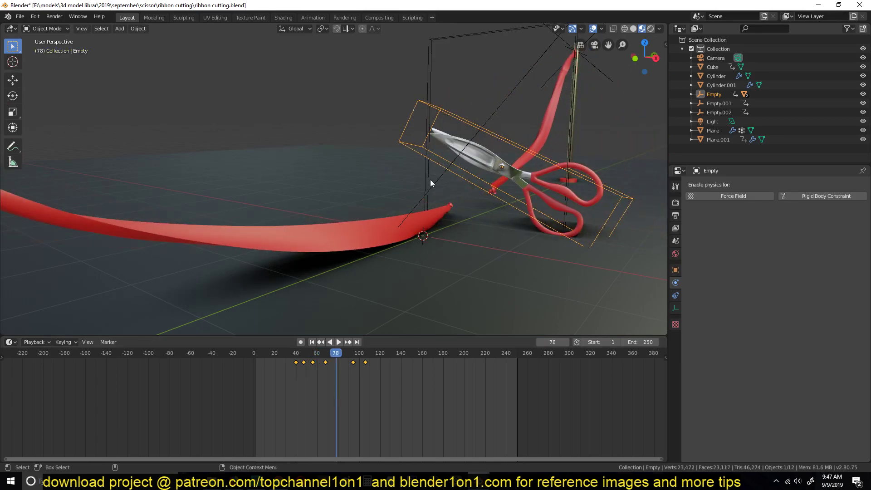
Play the finished ribbon-cutting animation from the start to frame 48 and view the scissors, posts and ribbon.
click(254, 380)
key(space)
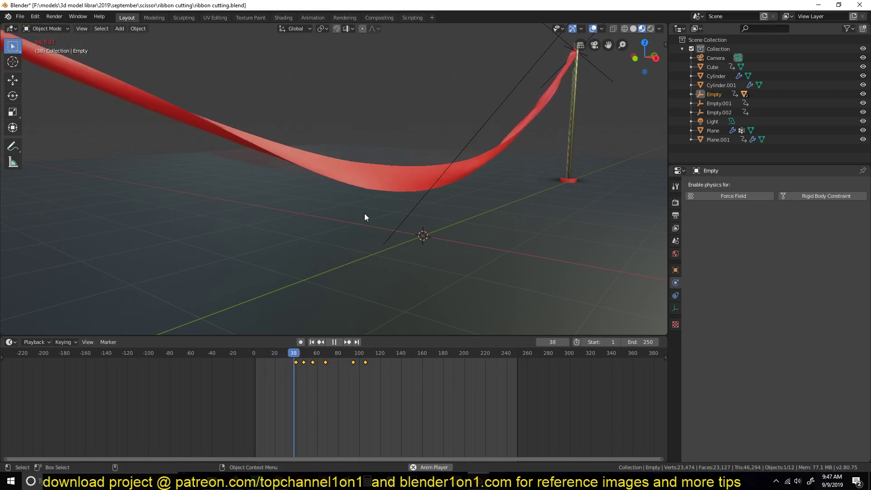
key(space)
scroll(379, 205, down, 1)
scroll(378, 205, down, 3)
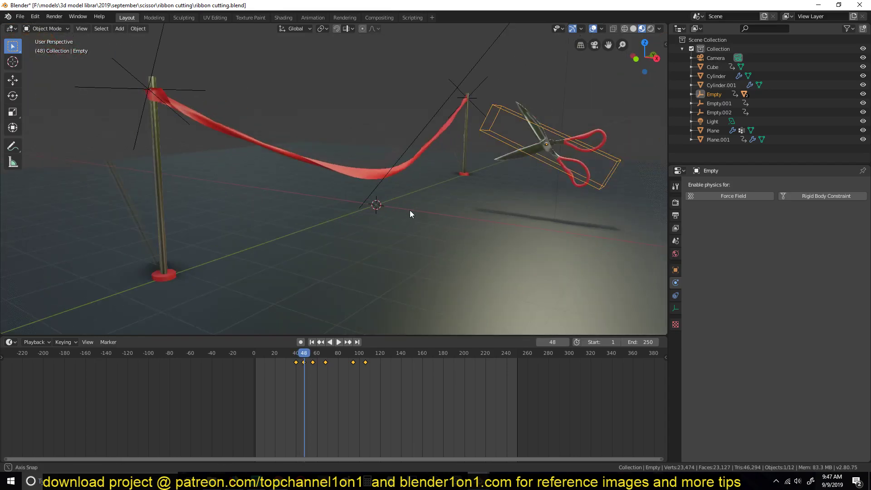
middle_drag(404, 214, 529, 128)
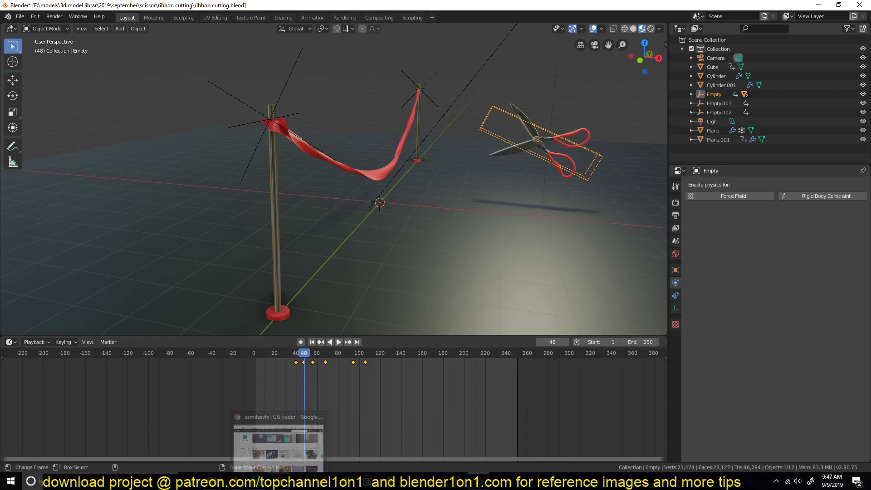
Switch to the CGTrader profile in Chrome, look through its models and reviews, and browse the seller's full 3D model list.
click(284, 465)
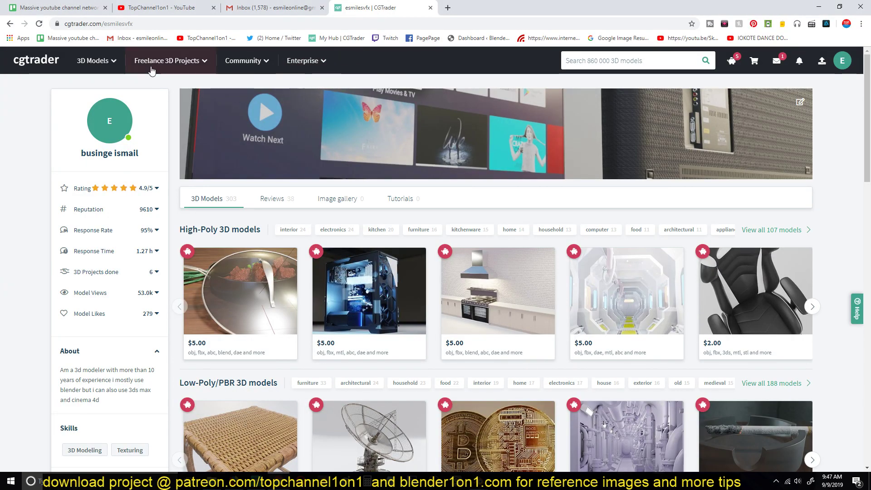
click(100, 25)
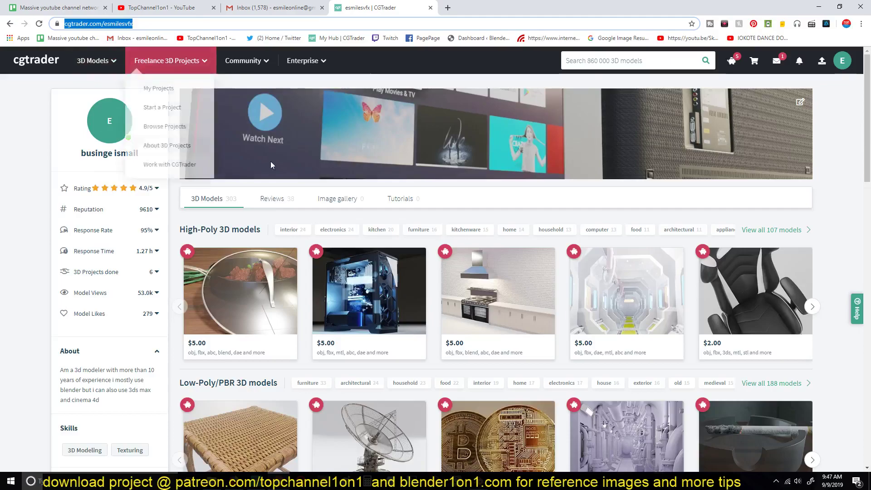
scroll(267, 224, down, 10)
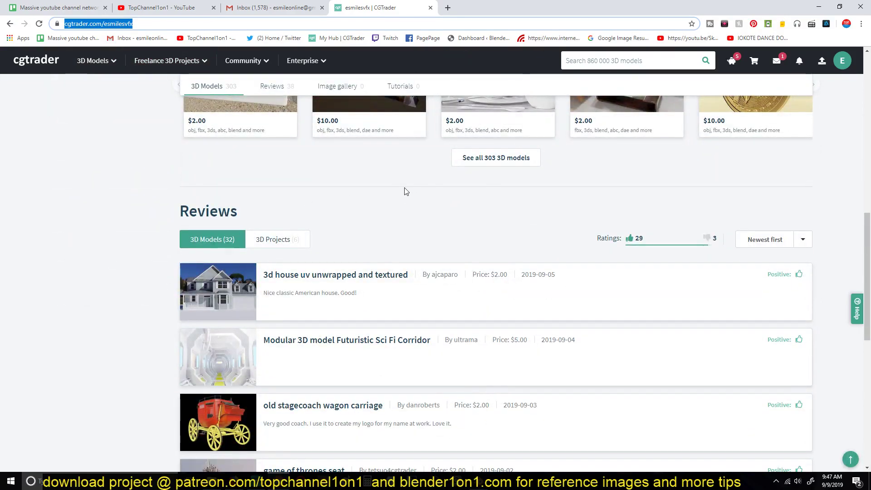
scroll(406, 188, down, 9)
scroll(406, 189, up, 12)
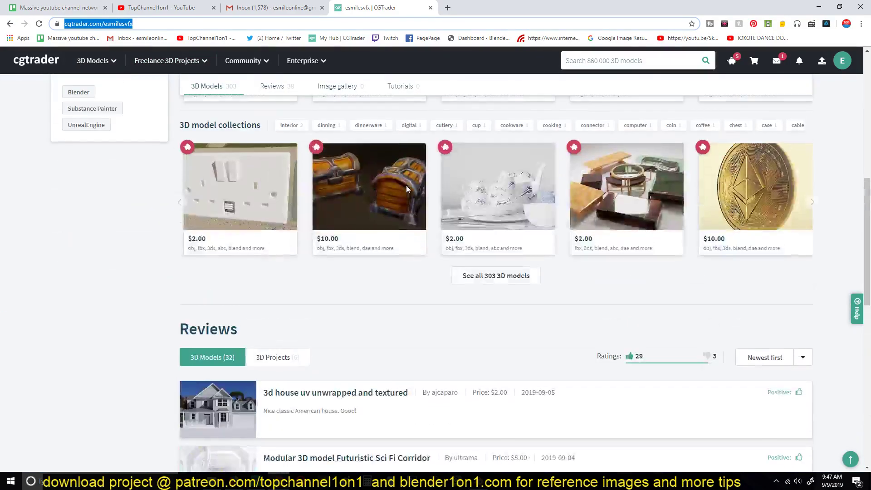
key(Return)
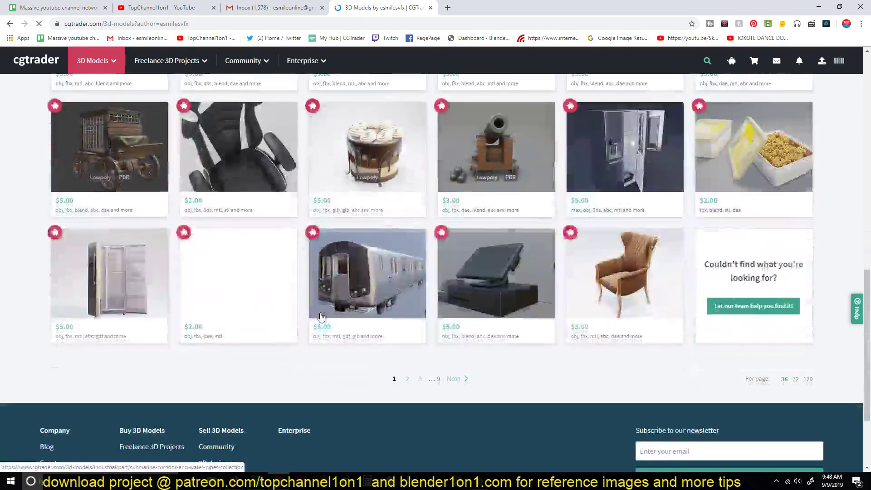
scroll(467, 274, up, 12)
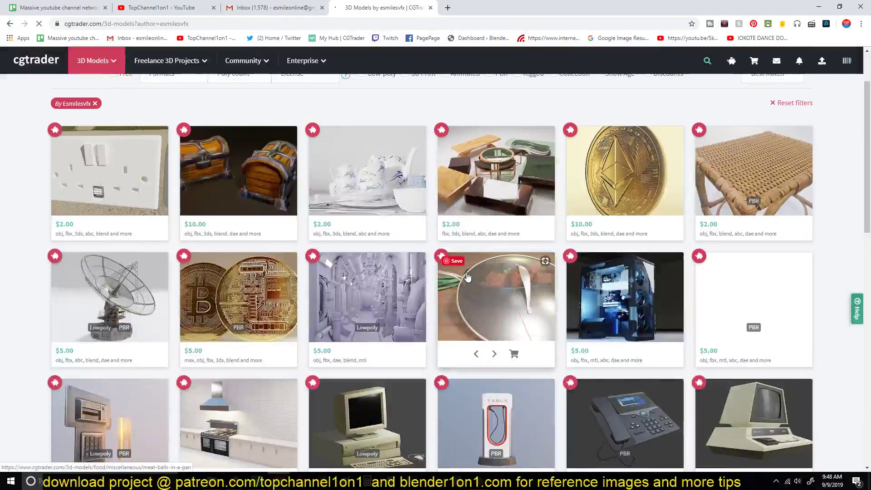